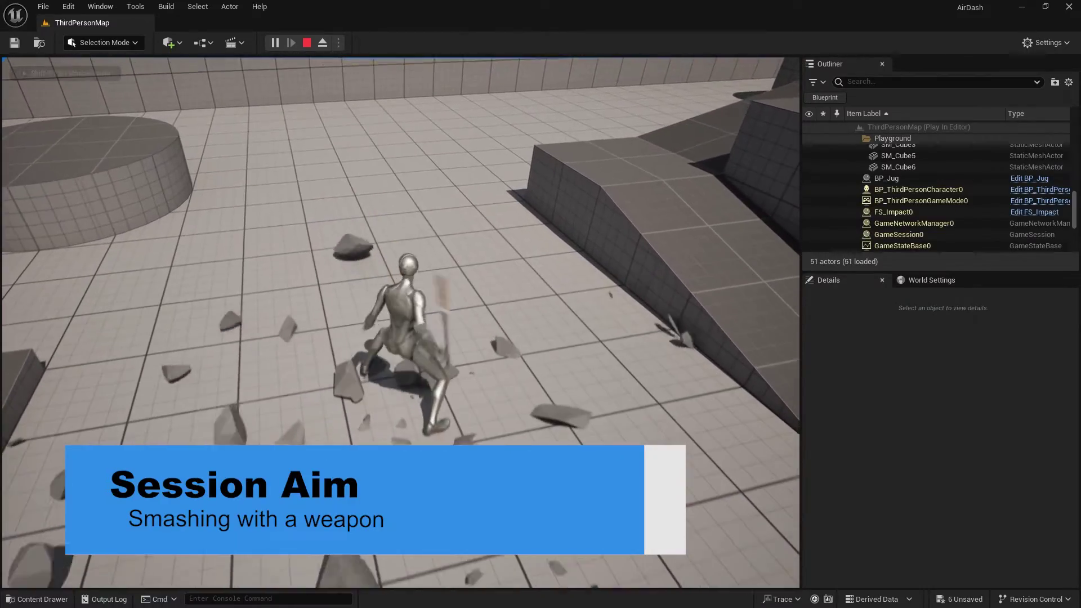
# - Run the character through the shattered jug pieces in the playing level to demonstrate the smashing effect
pyautogui.press('w')
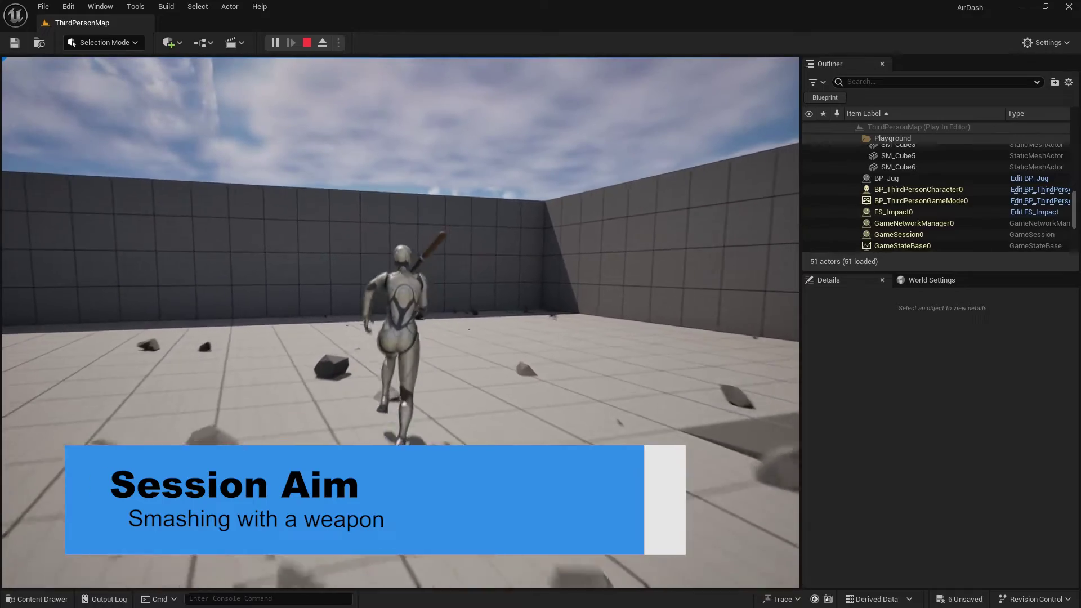
pyautogui.press('d')
pyautogui.press('w')
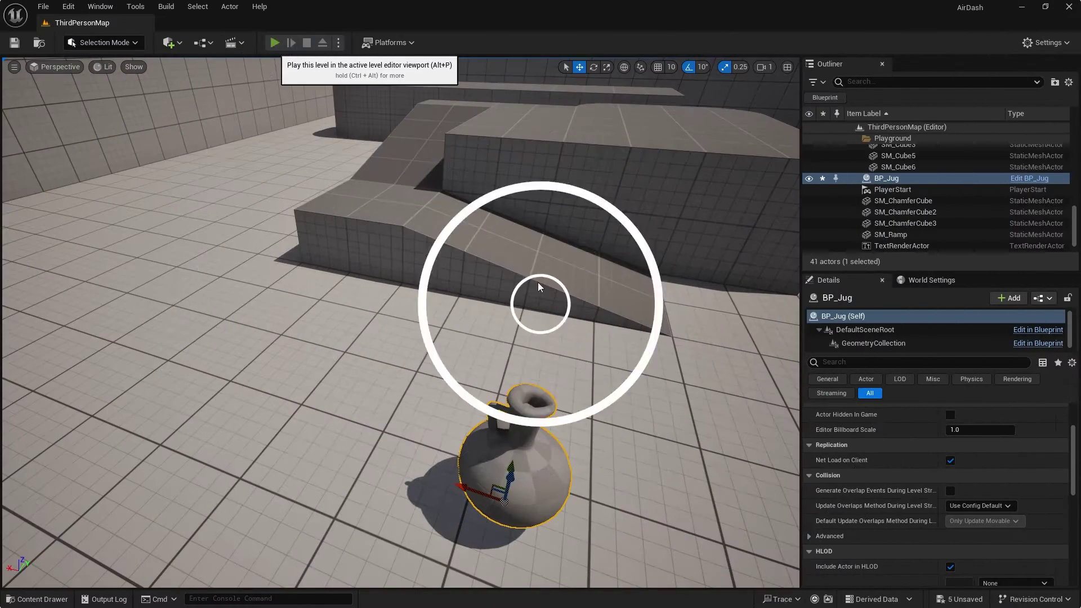
# - Play the level, equip the character's bat and run around near the intact jug
pyautogui.hotkey('alt', 'p')
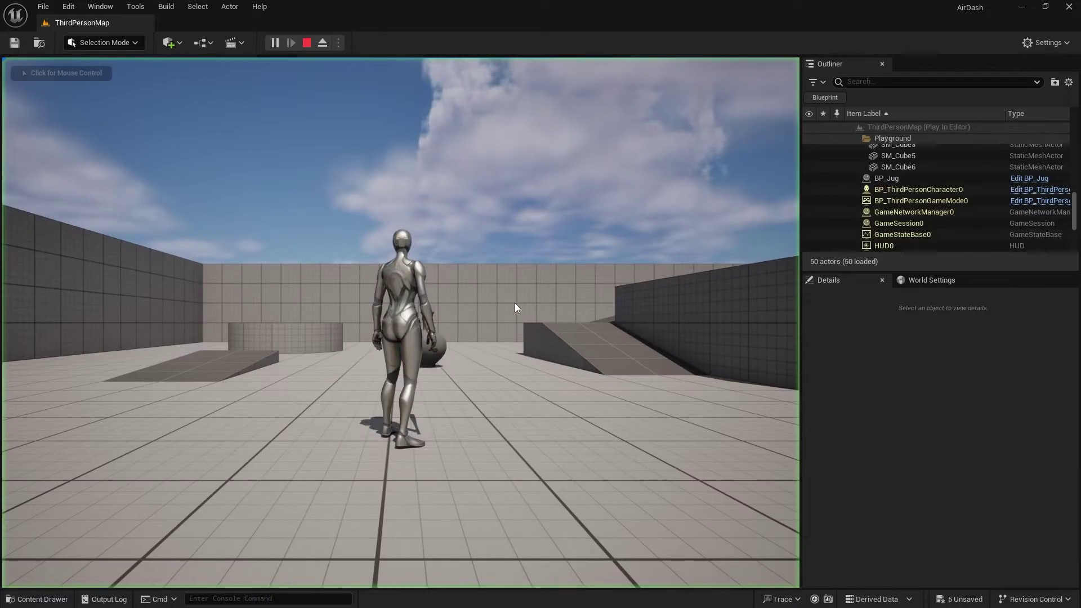
pyautogui.press('f')
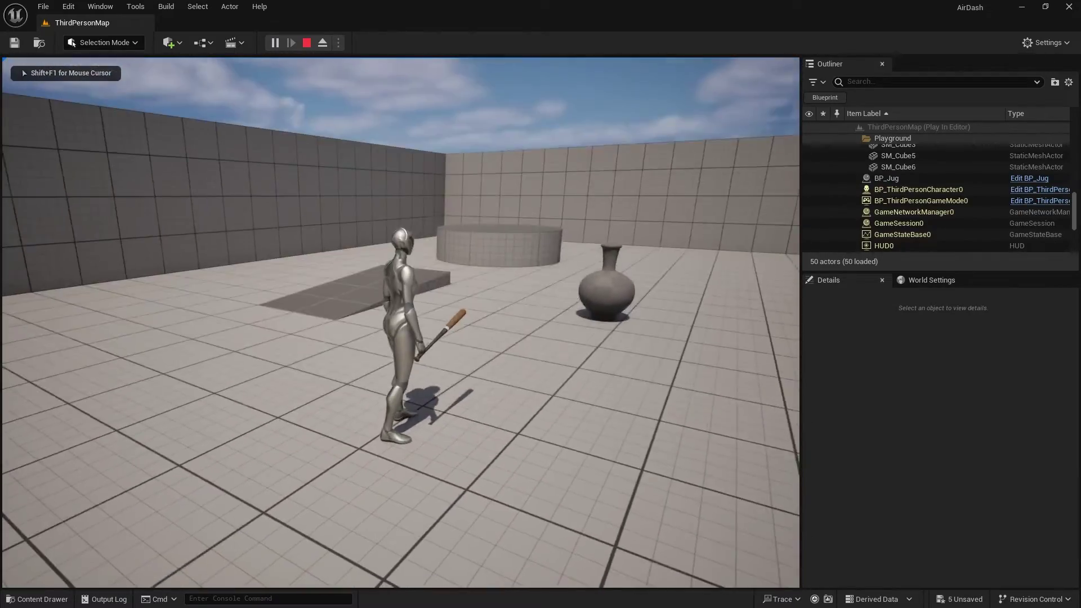
pyautogui.press('f')
pyautogui.press('s')
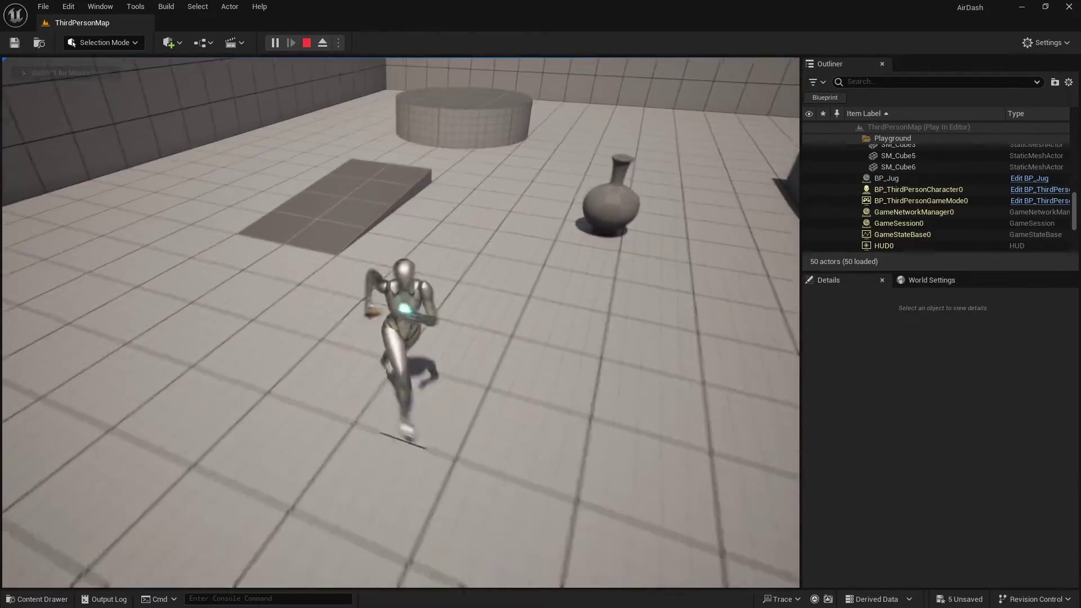
pyautogui.press('w')
pyautogui.press('a')
pyautogui.press('s')
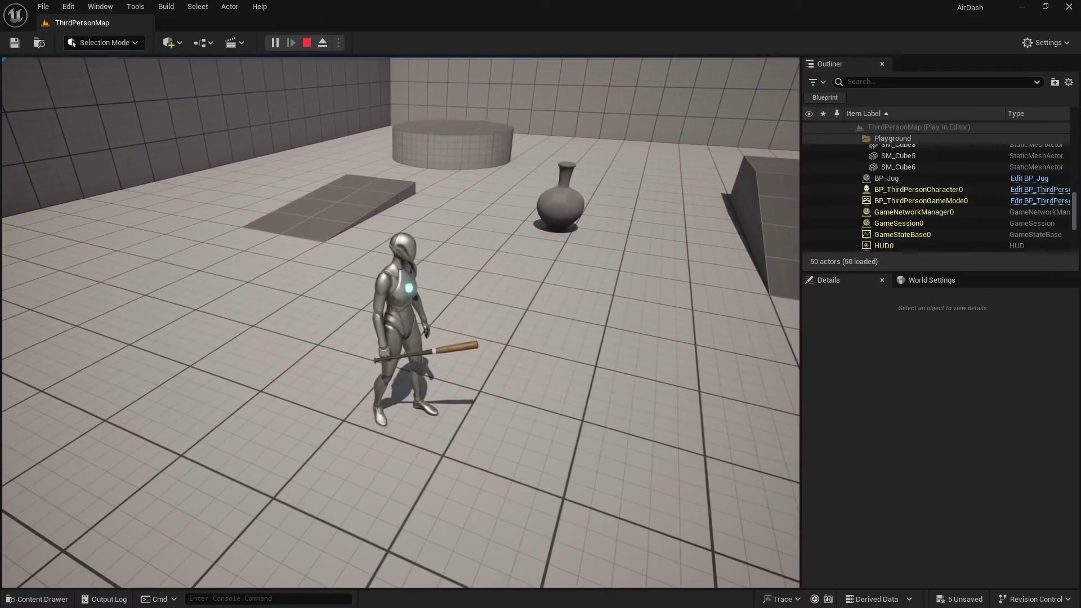
# - Run up to the jug, swing the bat at it several times, and stop the play session
pyautogui.press('d')
pyautogui.press('w')
pyautogui.press('f')
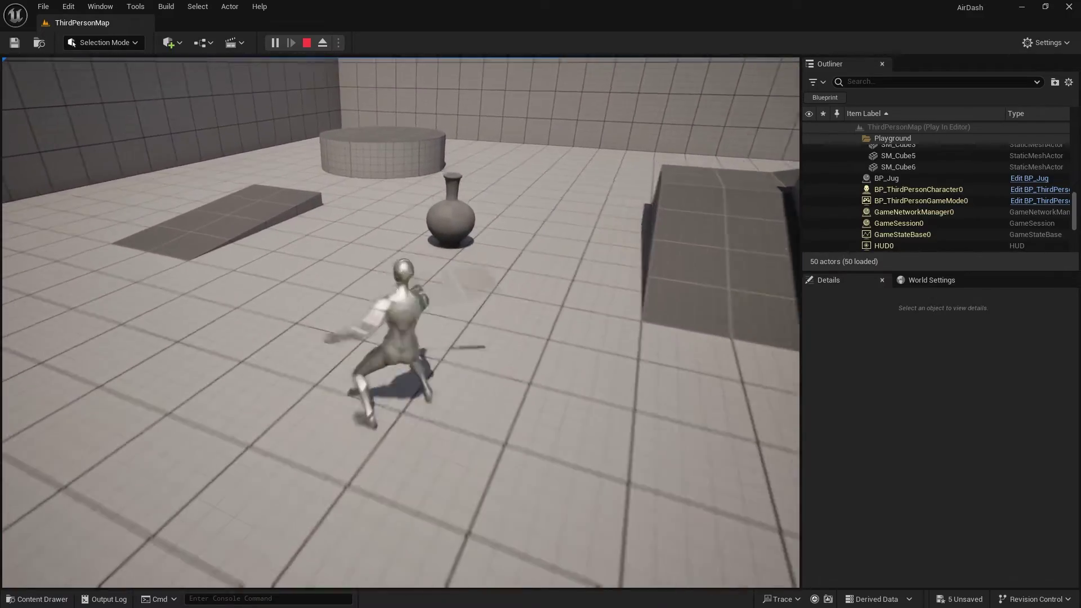
pyautogui.press('f')
pyautogui.press('f')
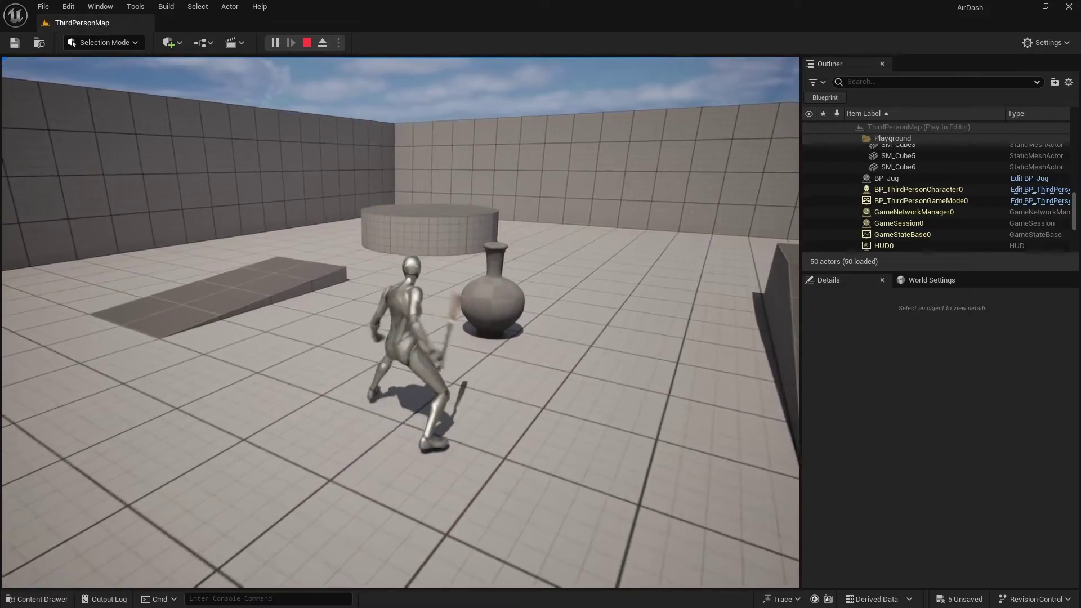
pyautogui.press('f')
pyautogui.press('f')
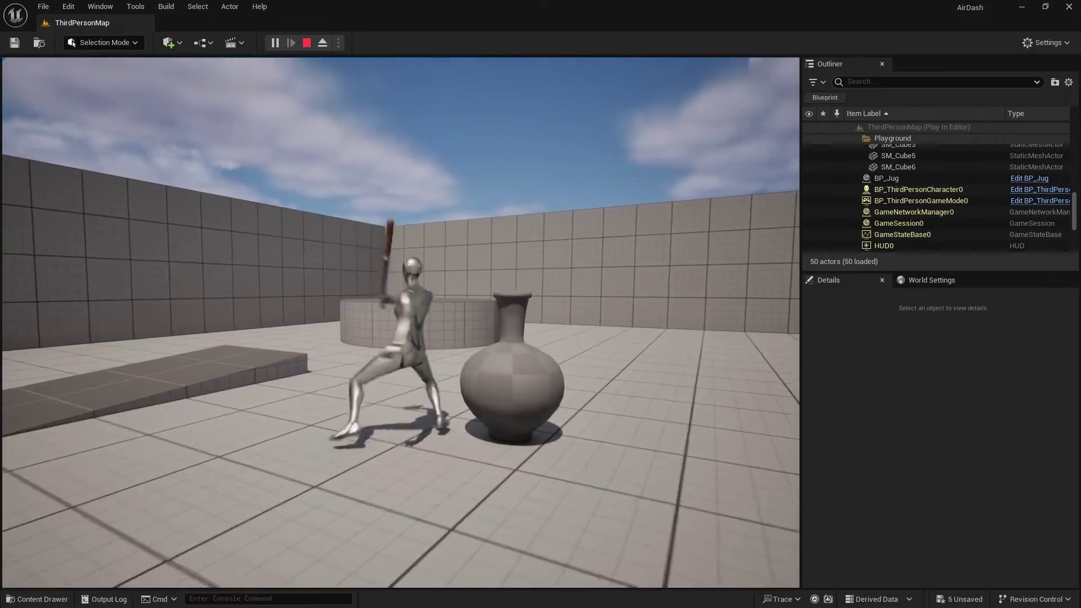
pyautogui.press('s')
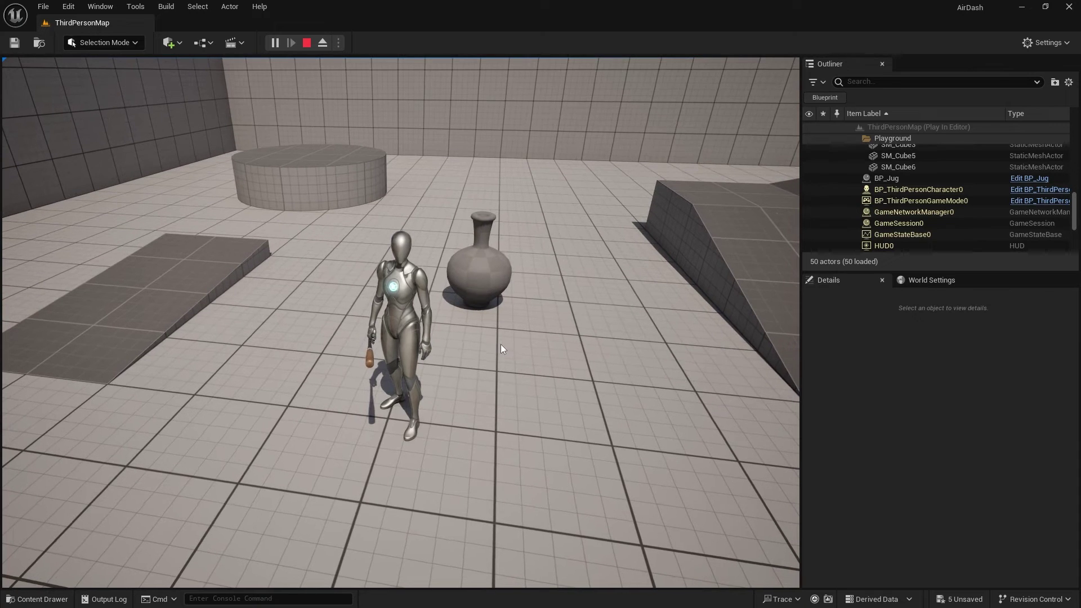
pyautogui.press('Escape')
# - Create a Blueprint class in the ThirdPerson folder with FS_MasterField as its parent class
pyautogui.click(57, 599)
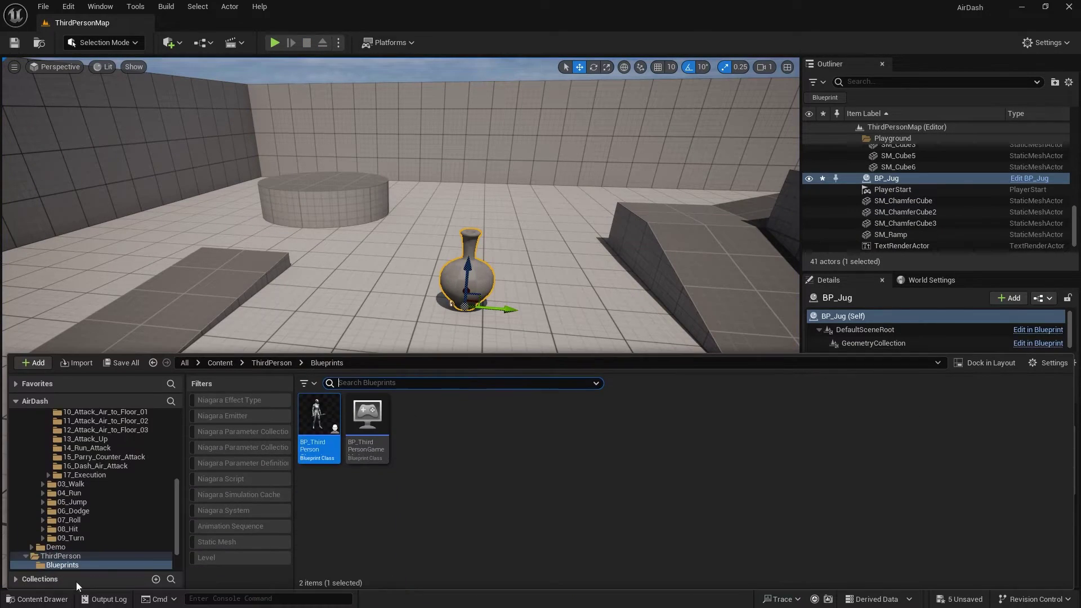
pyautogui.rightClick(506, 499)
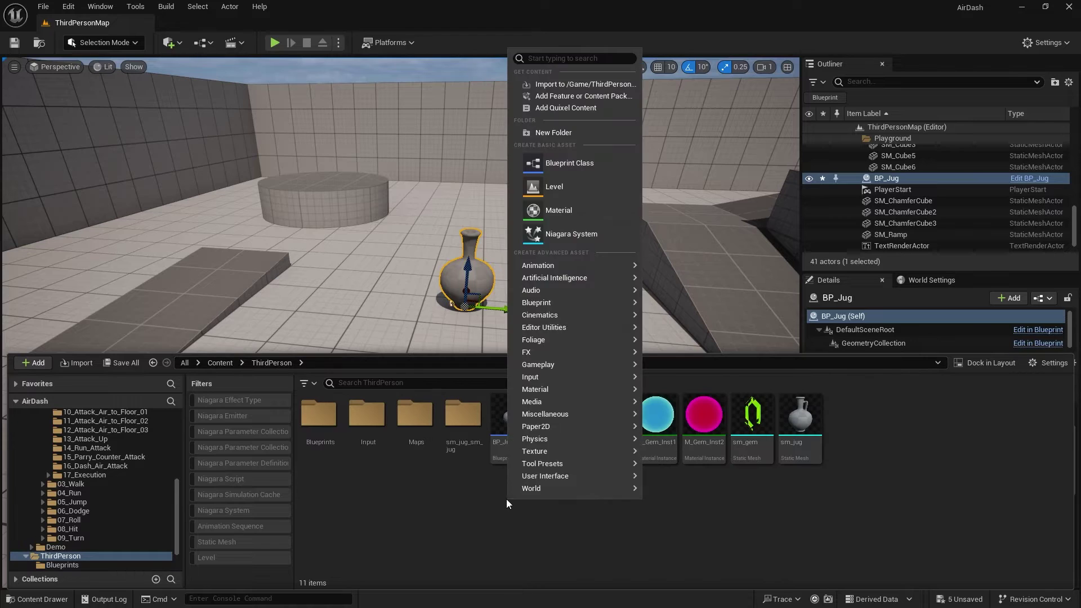
pyautogui.click(563, 162)
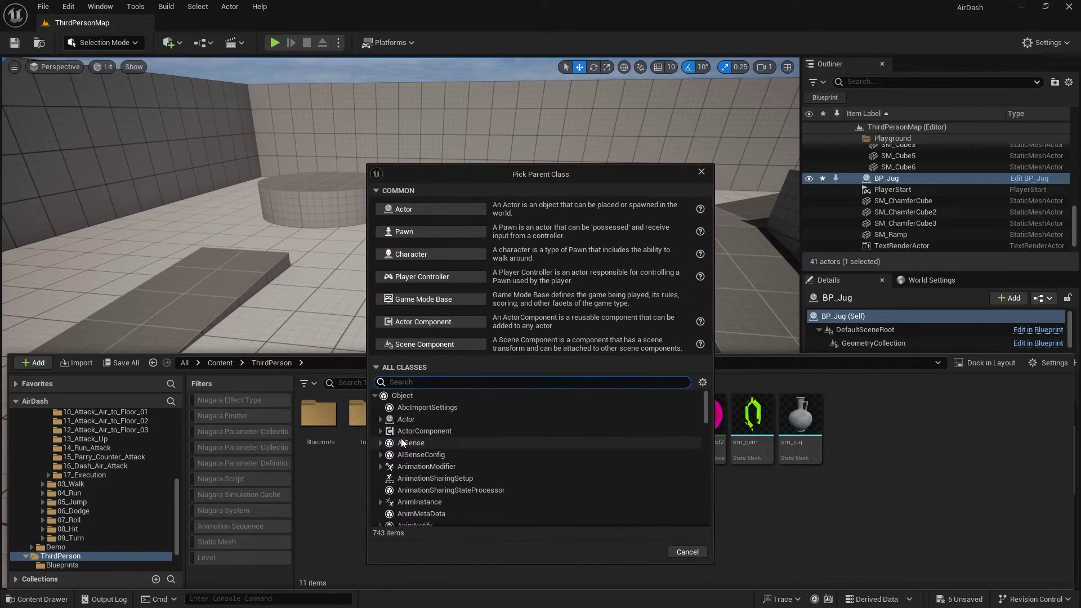
pyautogui.write('BP_G')
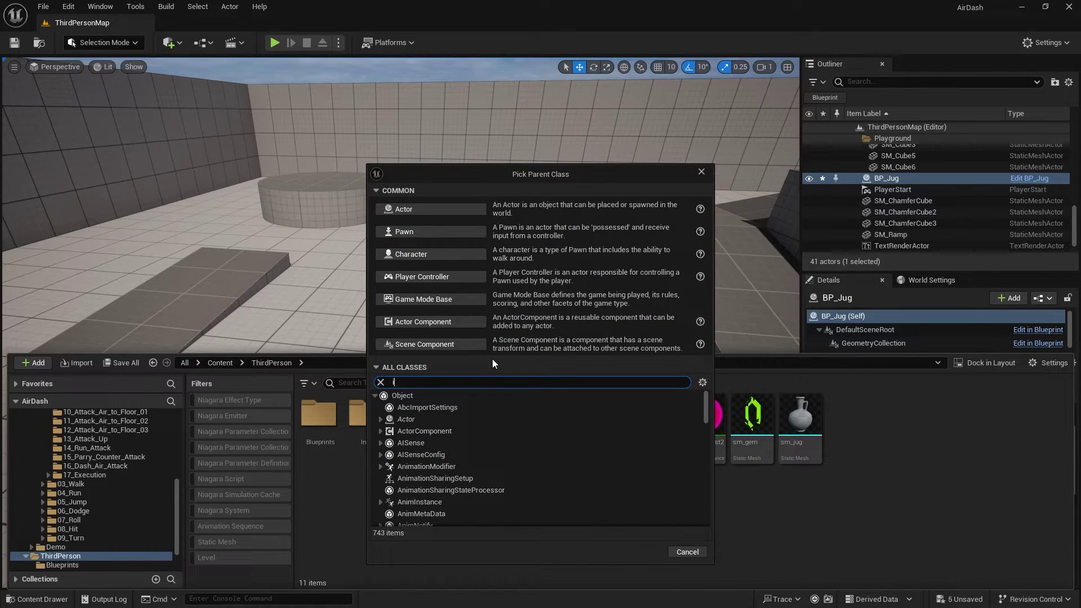
pyautogui.press('BackSpace')
pyautogui.press('BackSpace')
pyautogui.press('BackSpace')
pyautogui.press('BackSpace')
pyautogui.write('master')
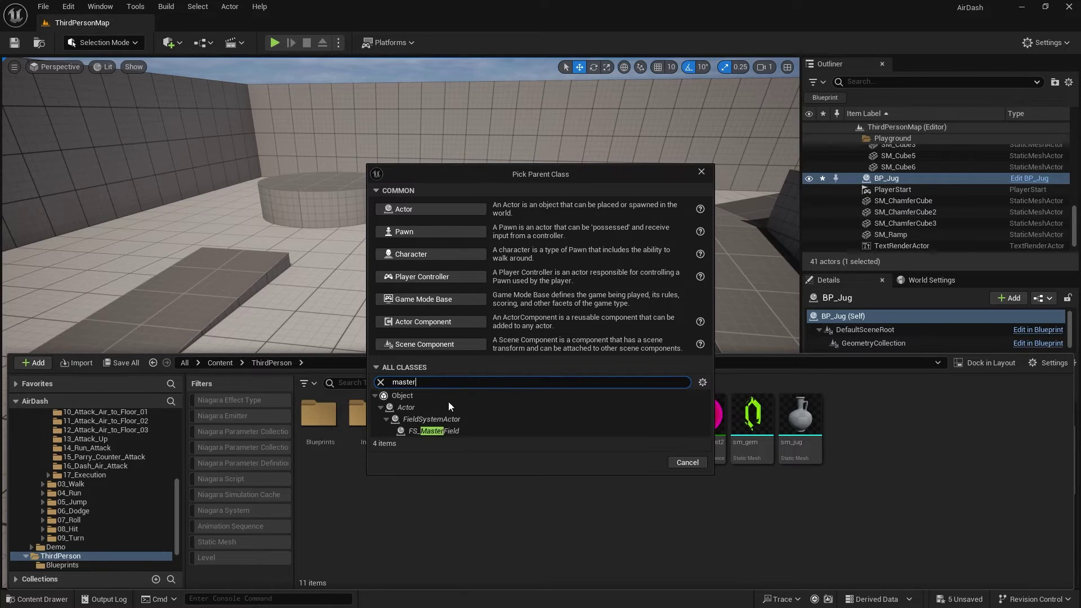
pyautogui.click(440, 433)
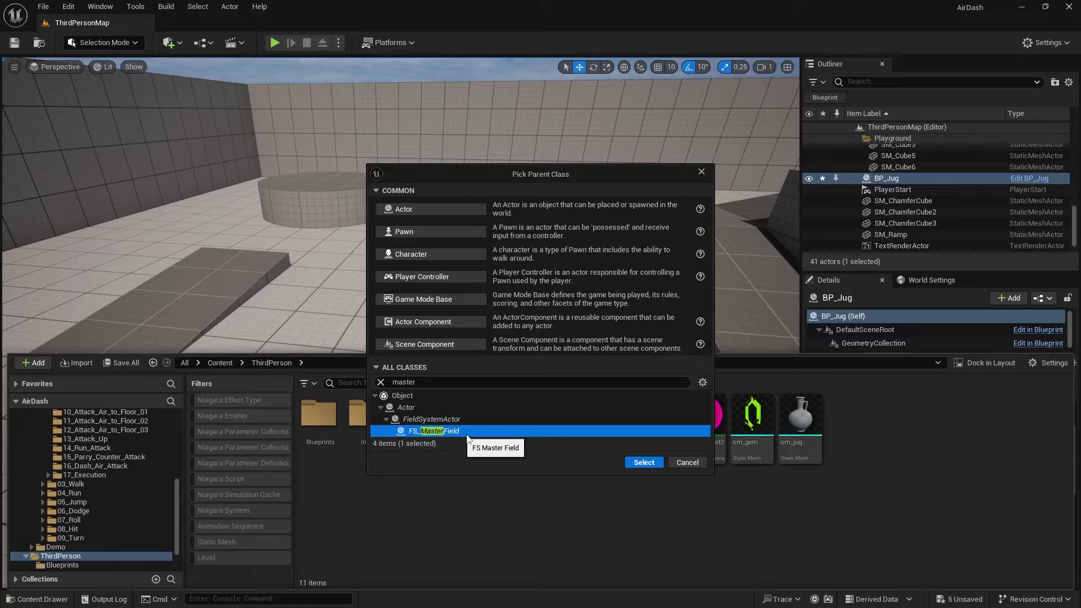
pyautogui.click(642, 462)
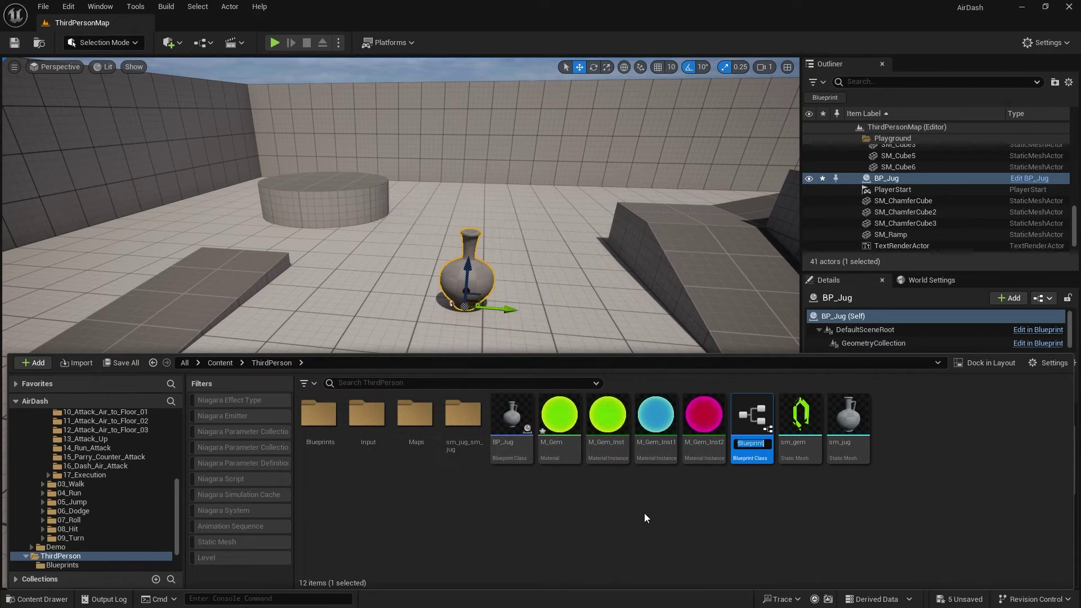
# - Name the new Blueprint class FS_Impact
pyautogui.write('FS')
pyautogui.write('_Impact')
pyautogui.press('Return')
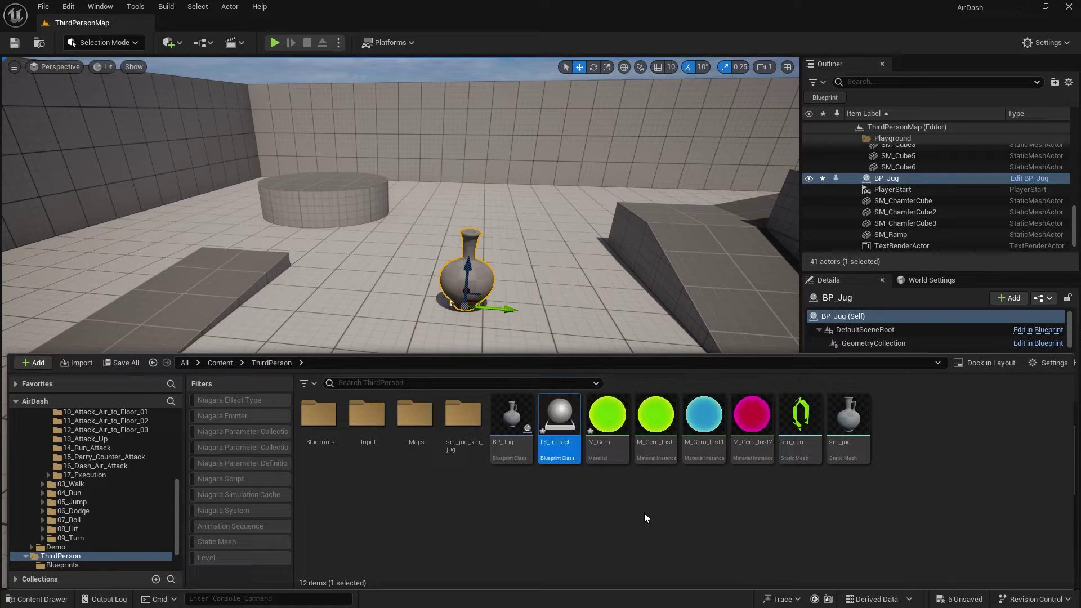
# - Open the FS_Impact blueprint and set its default Activation Type to Trigger
pyautogui.doubleClick(559, 414)
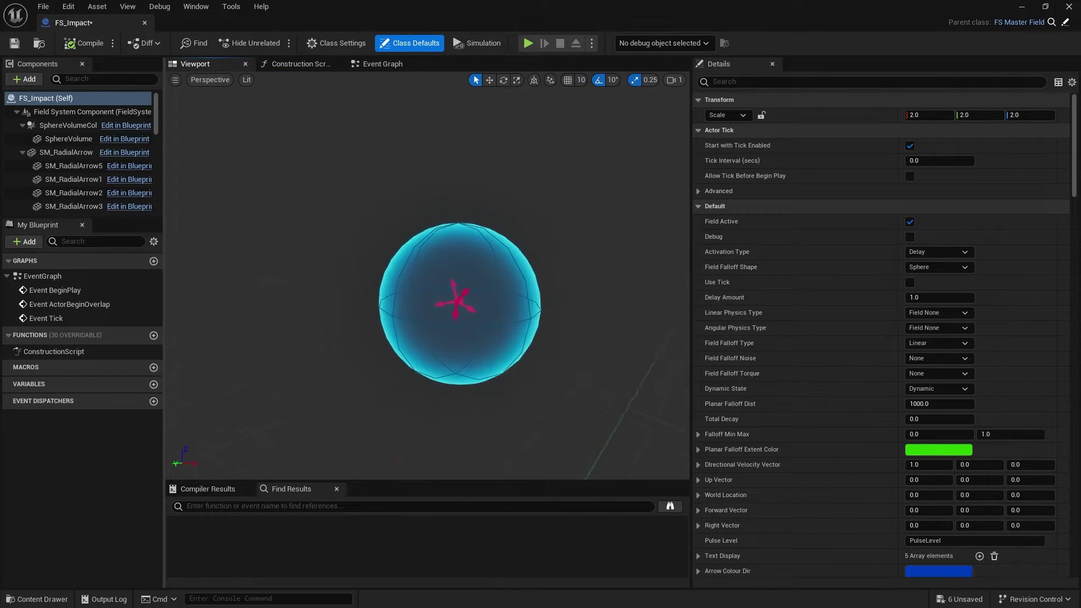
pyautogui.moveTo(485, 190); pyautogui.dragTo(499, 191, button='right')
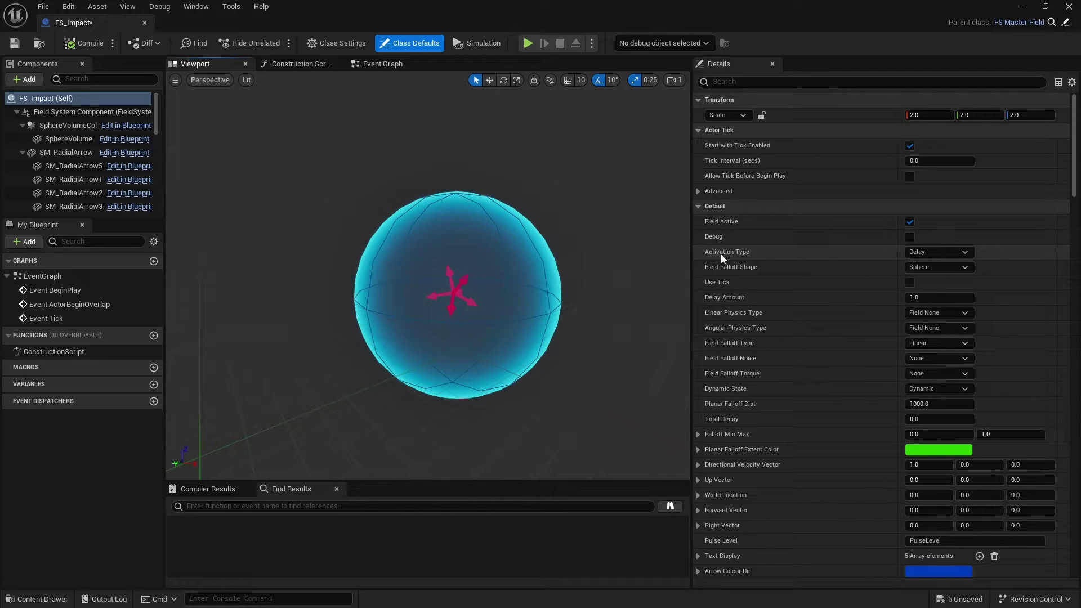
pyautogui.click(953, 250)
pyautogui.click(928, 293)
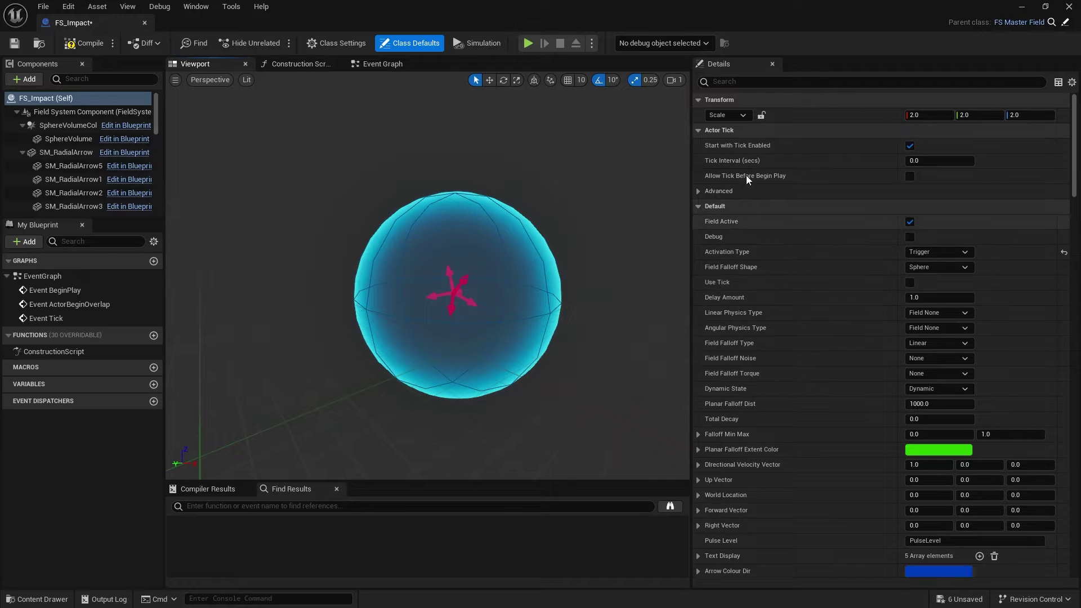
# - In FS_Impact's event graph, call CE Trigger after Parent: BeginPlay and compile the blueprint
pyautogui.click(384, 64)
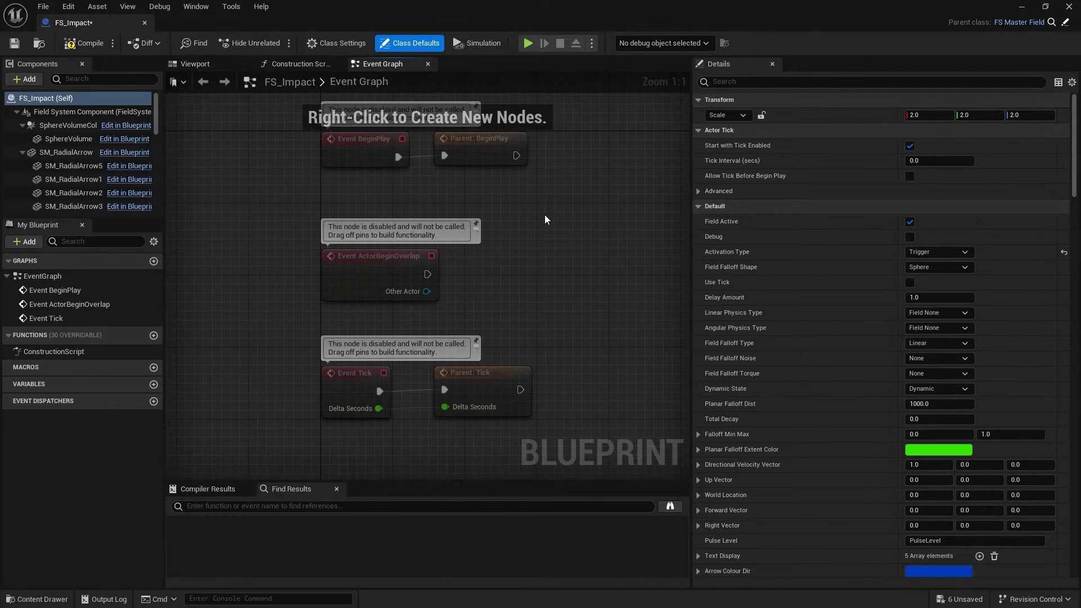
pyautogui.moveTo(457, 258); pyautogui.dragTo(543, 258)
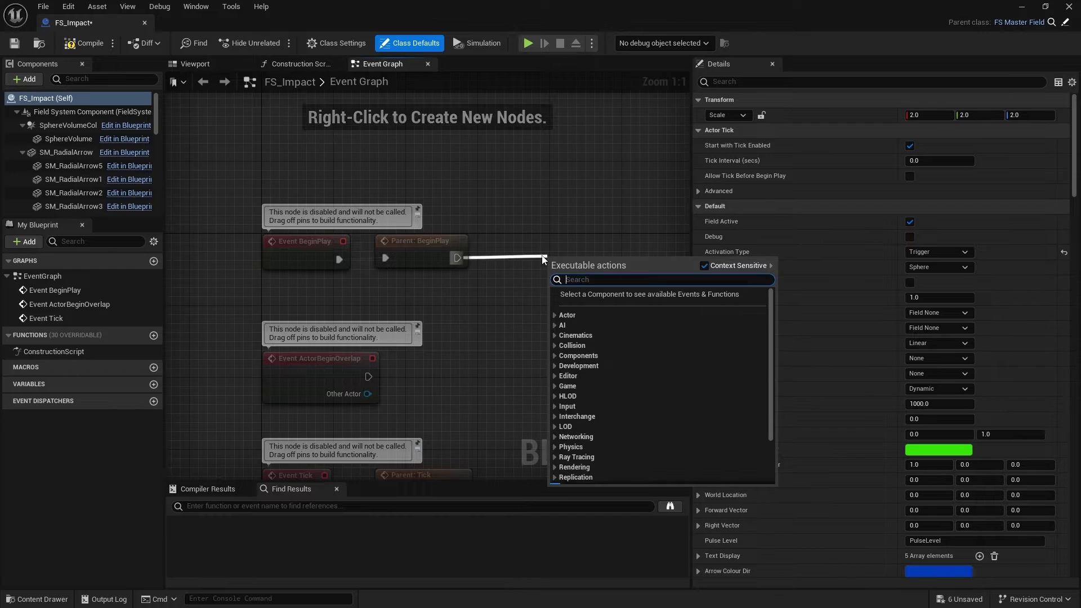
pyautogui.write('trigger')
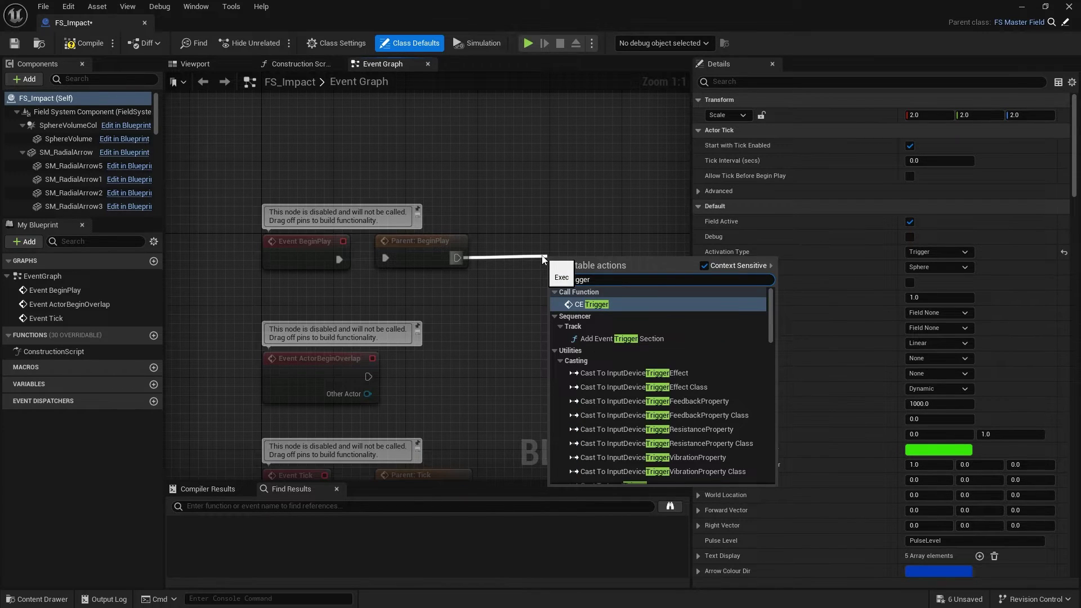
pyautogui.click(588, 305)
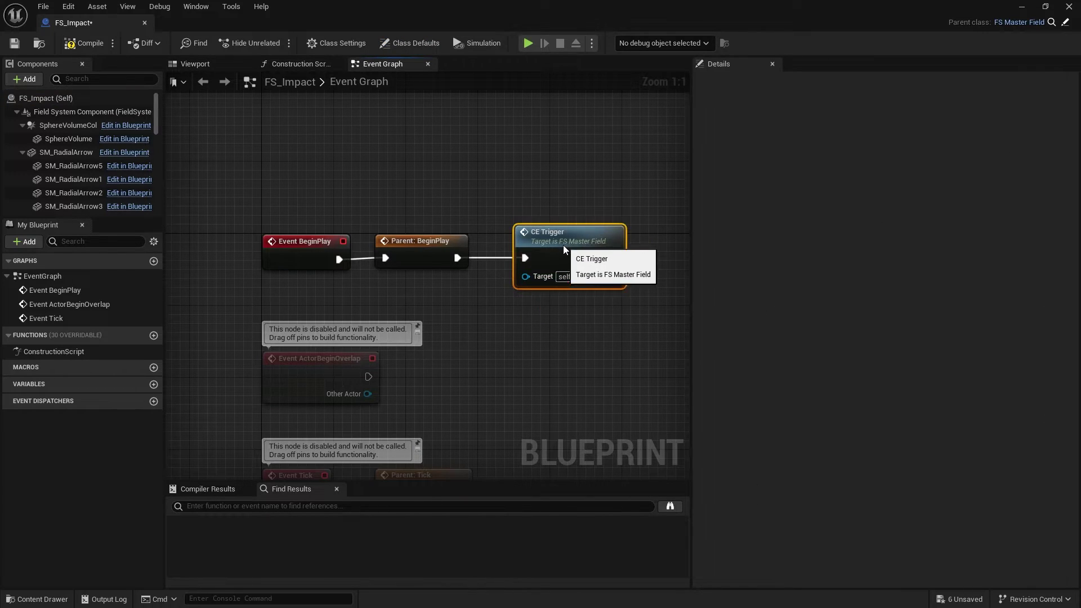
pyautogui.click(84, 43)
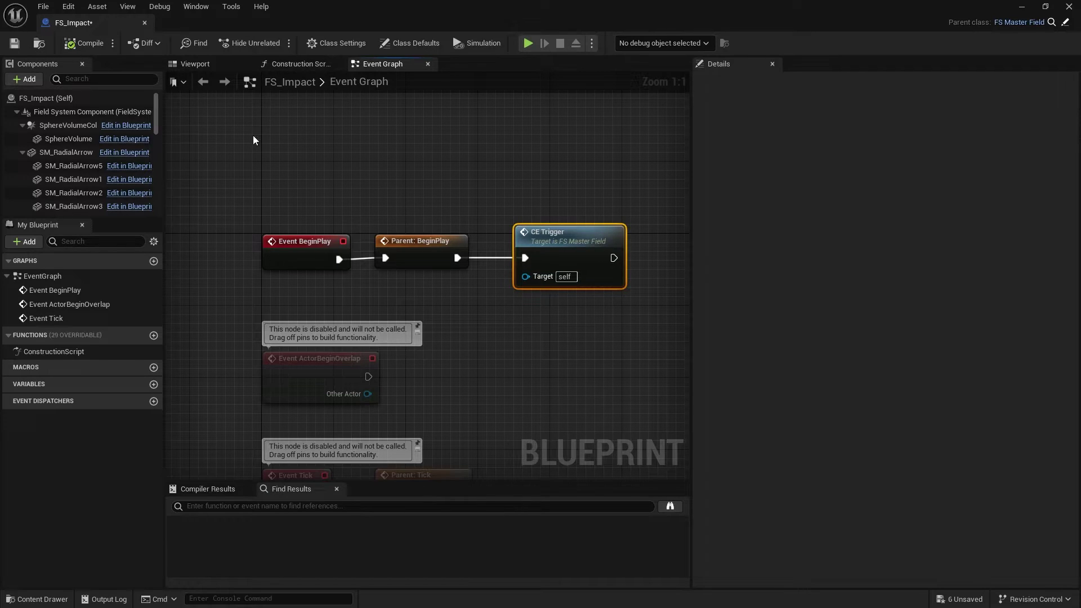
# - Return to the level and place an FS_Impact actor beside the jug so its sphere overlaps it
pyautogui.click(204, 66)
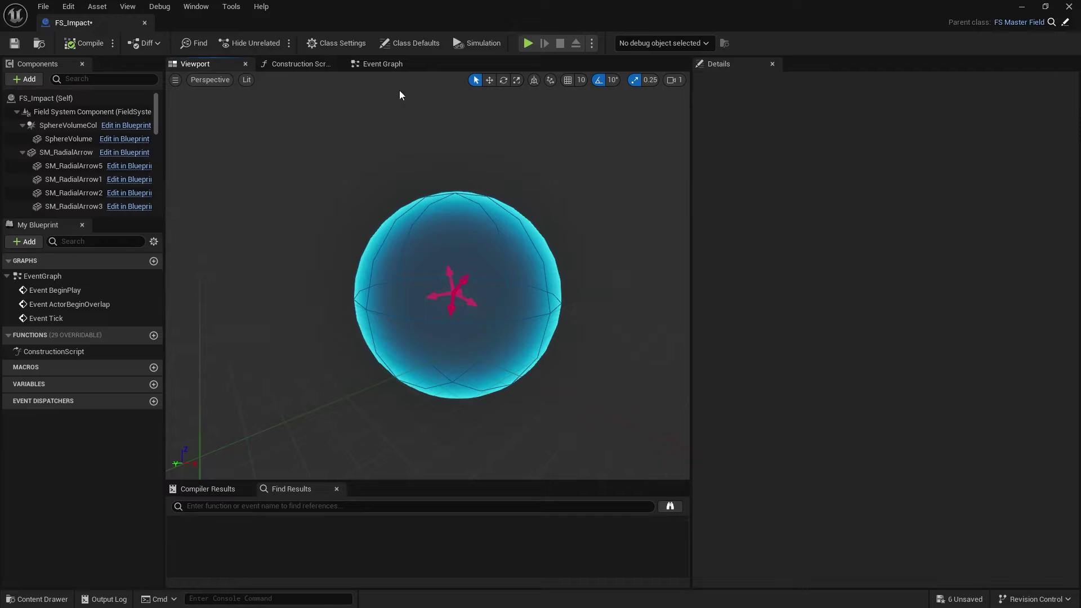
pyautogui.click(1027, 8)
pyautogui.moveTo(575, 259); pyautogui.dragTo(220, 507, button='right')
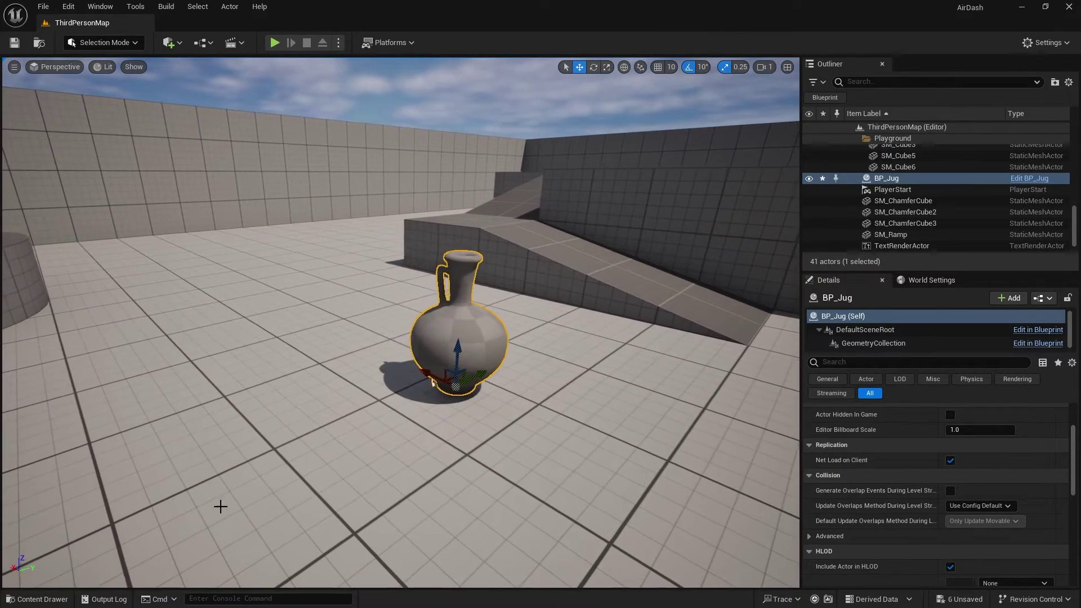
pyautogui.hotkey('ctrl', 'space')
pyautogui.click(562, 419)
pyautogui.moveTo(562, 419); pyautogui.dragTo(556, 327)
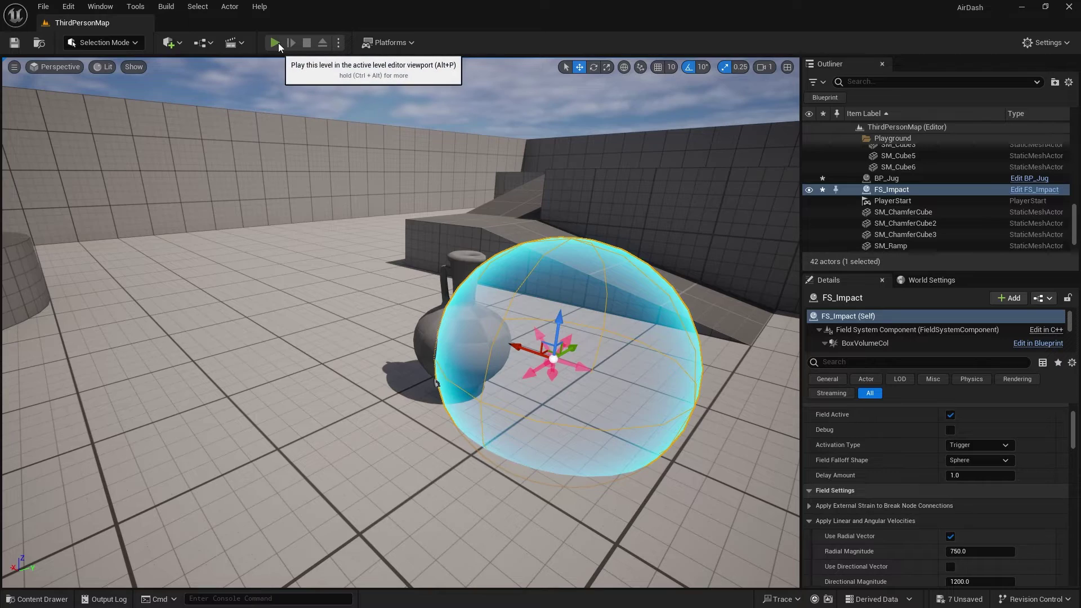
# - Play-test the level, walk the character around the jug to check FS_Impact's effect, and stop the session
pyautogui.hotkey('alt', 'p')
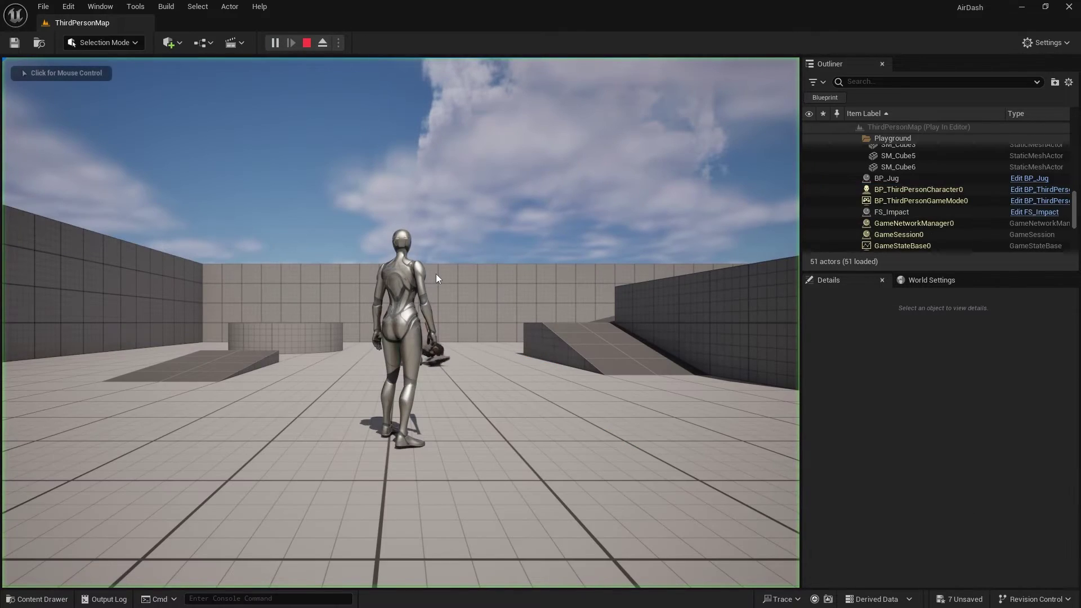
pyautogui.press('w')
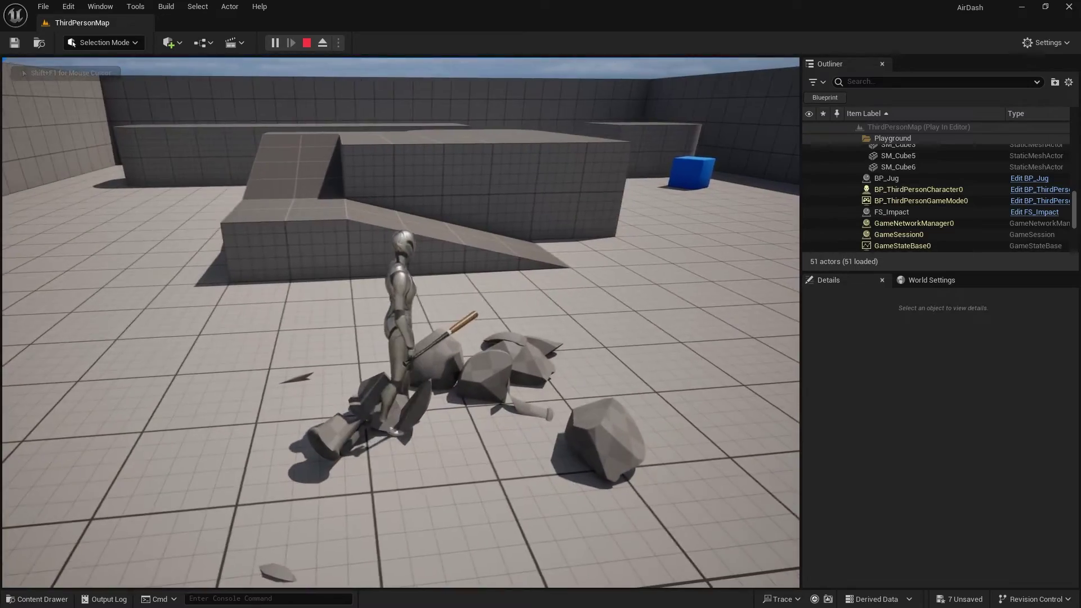
pyautogui.press('w')
pyautogui.press('s')
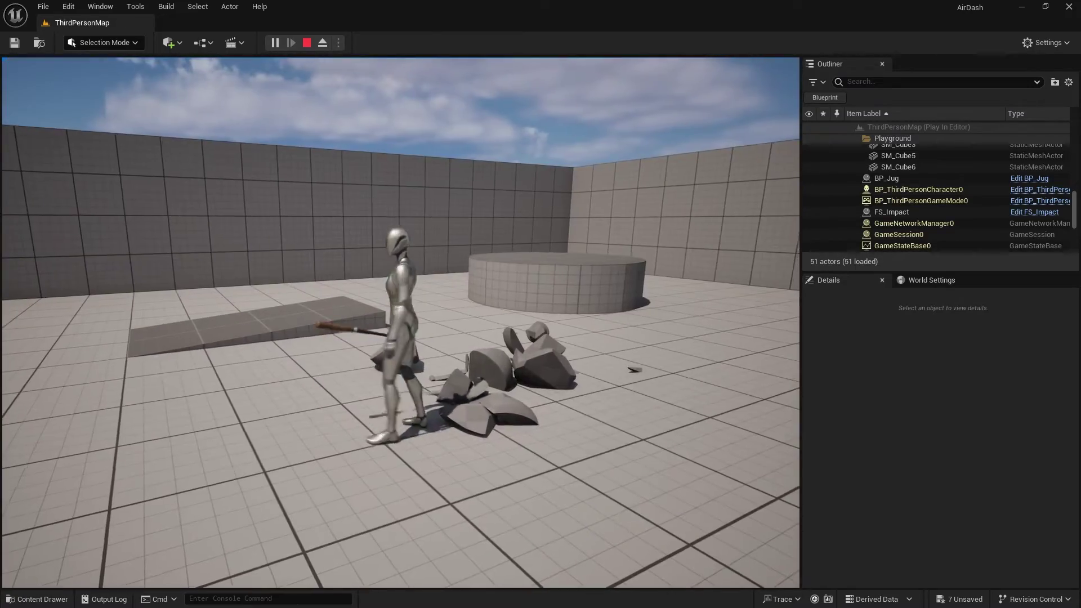
pyautogui.press('a')
pyautogui.press('d')
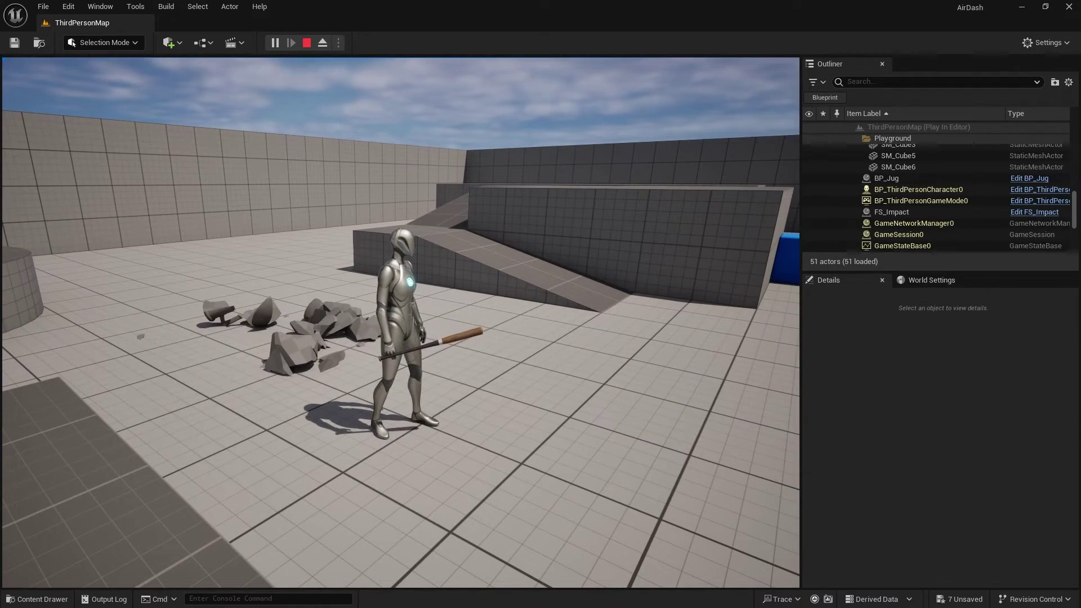
pyautogui.press('d')
pyautogui.press('s')
pyautogui.press('w')
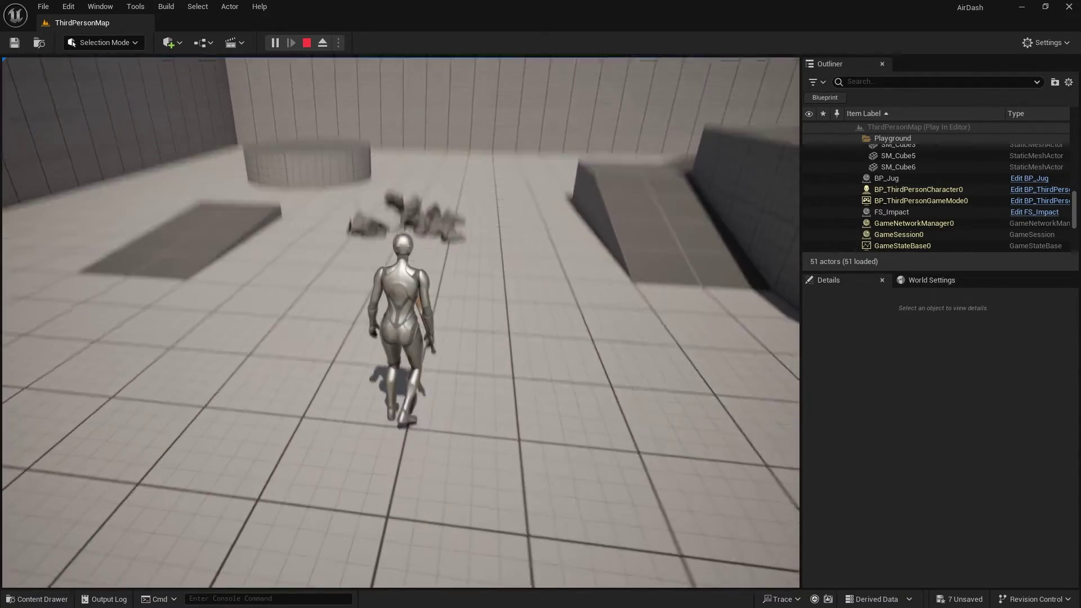
pyautogui.press('Escape')
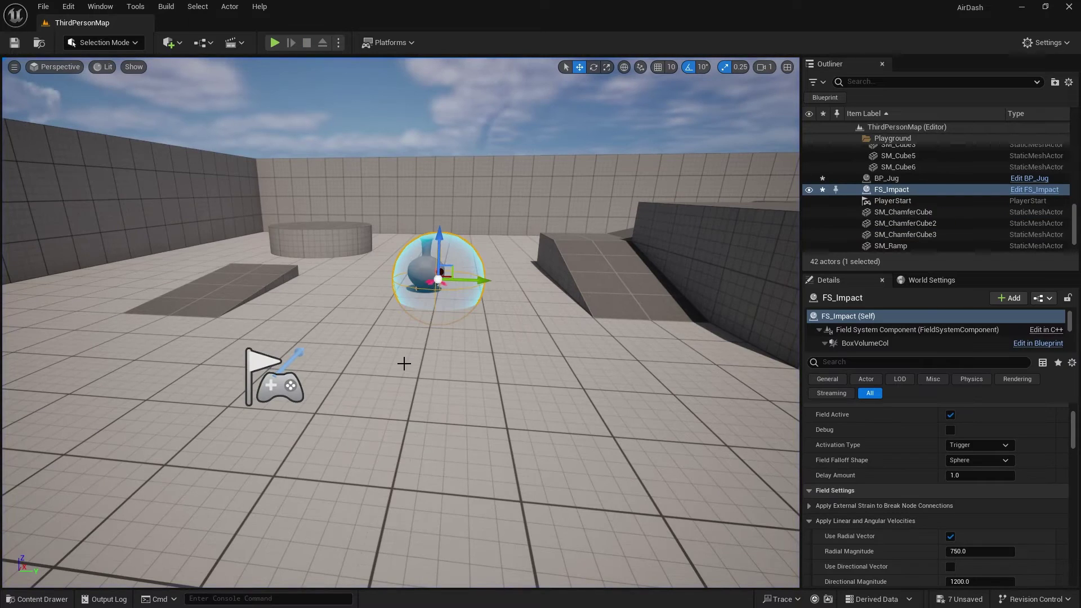
# - Delete the FS_Impact actor placed beside the jug
pyautogui.press('f')
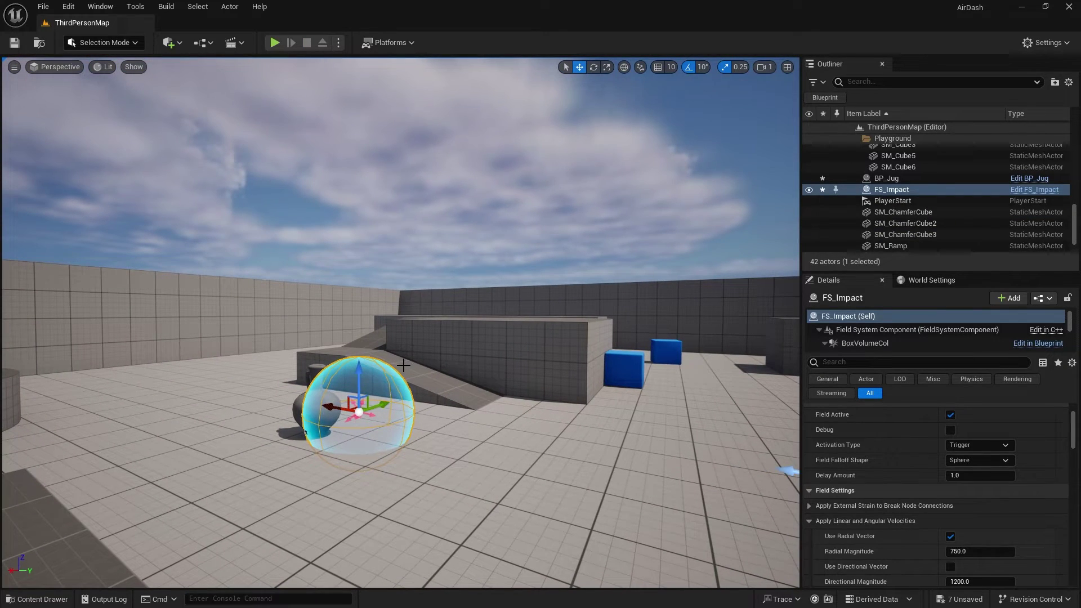
pyautogui.moveTo(362, 371); pyautogui.dragTo(353, 285)
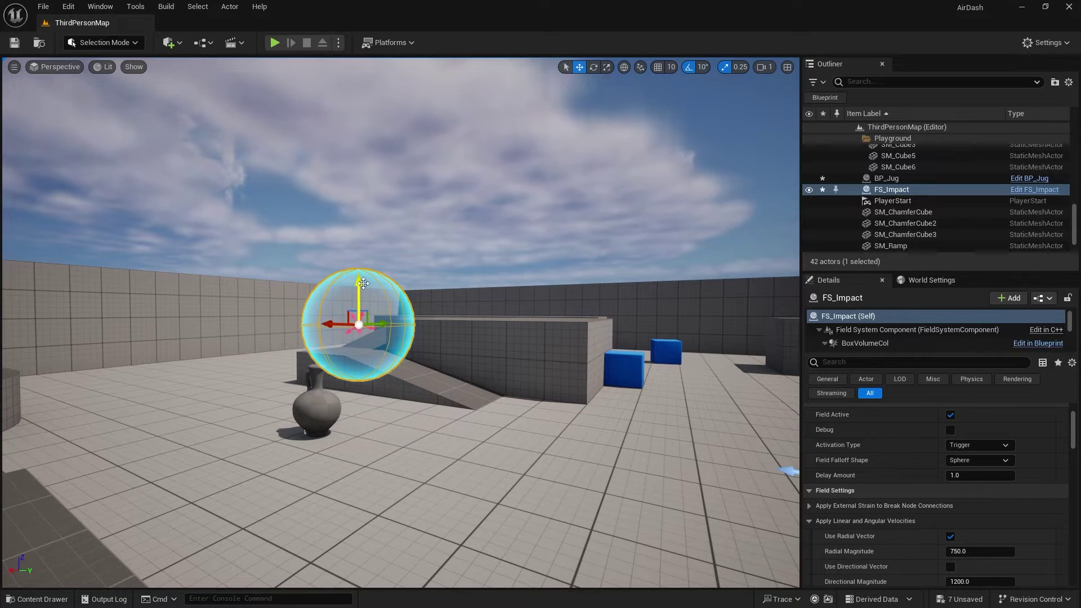
pyautogui.press('Delete')
# - Place a new FS_Impact actor from the ThirdPerson folder beside the jug so its sphere overlaps it
pyautogui.click(62, 598)
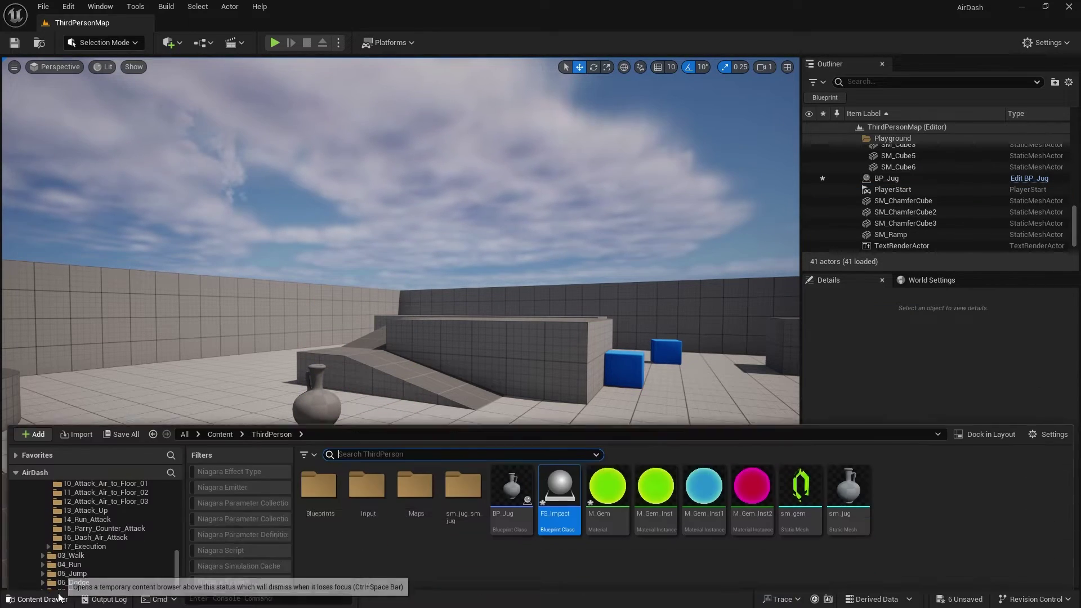
pyautogui.click(62, 597)
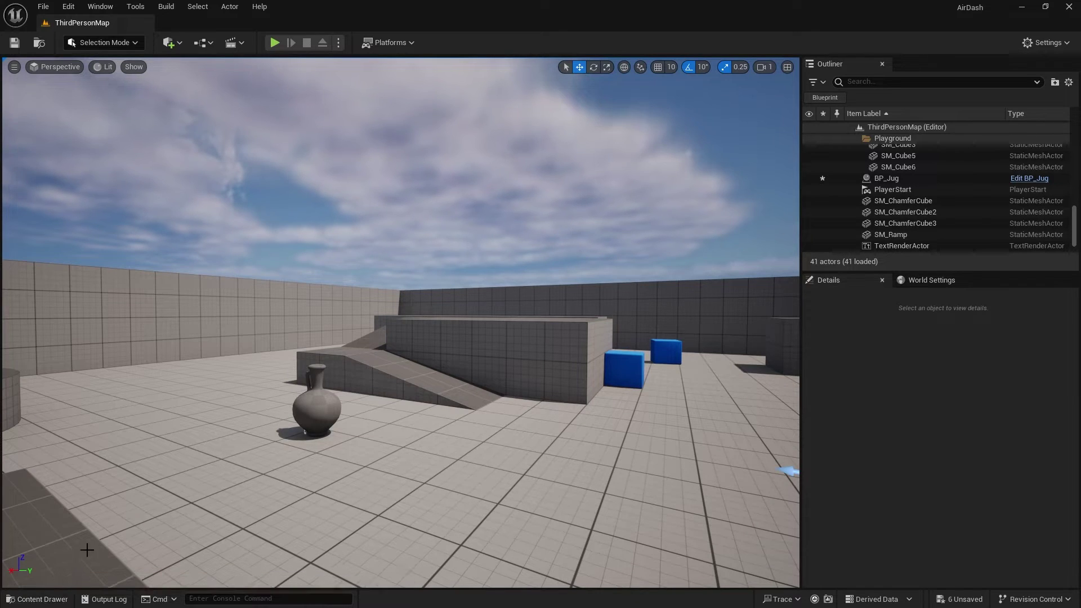
pyautogui.click(31, 600)
pyautogui.moveTo(558, 447); pyautogui.dragTo(417, 300)
pyautogui.moveTo(352, 434); pyautogui.dragTo(344, 387)
pyautogui.moveTo(356, 401); pyautogui.dragTo(459, 410, button='right')
pyautogui.press('a')
pyautogui.press('w')
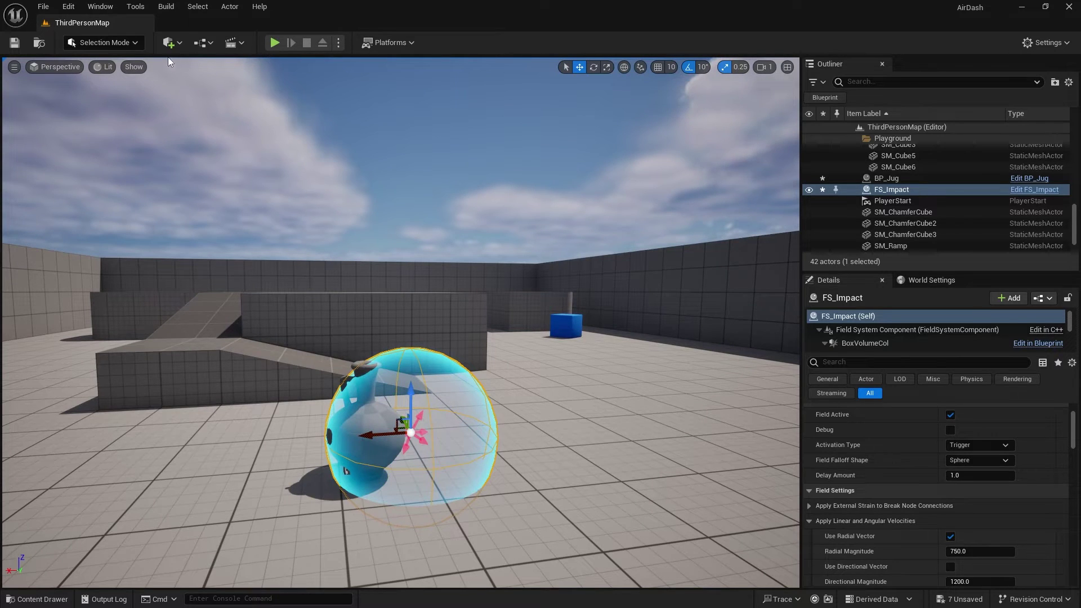
# - Simulate the level, look at how far the jug's fragments are thrown, and stop the simulation
pyautogui.click(339, 43)
pyautogui.click(394, 156)
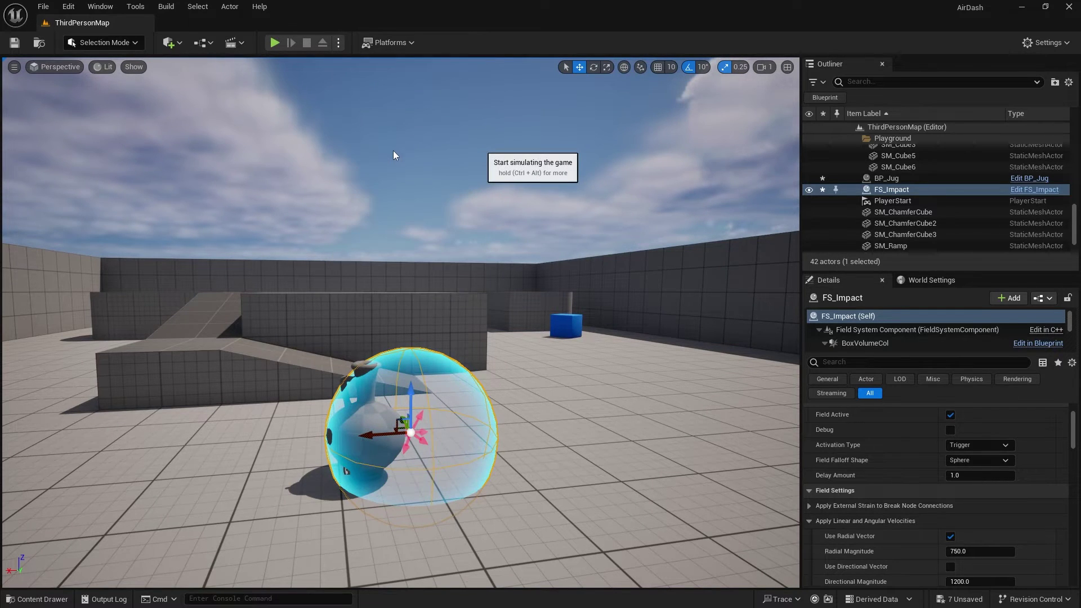
pyautogui.moveTo(293, 70); pyautogui.dragTo(158, 71, button='right')
pyautogui.moveTo(540, 247); pyautogui.dragTo(476, 341, button='right')
pyautogui.moveTo(591, 355); pyautogui.dragTo(517, 409, button='right')
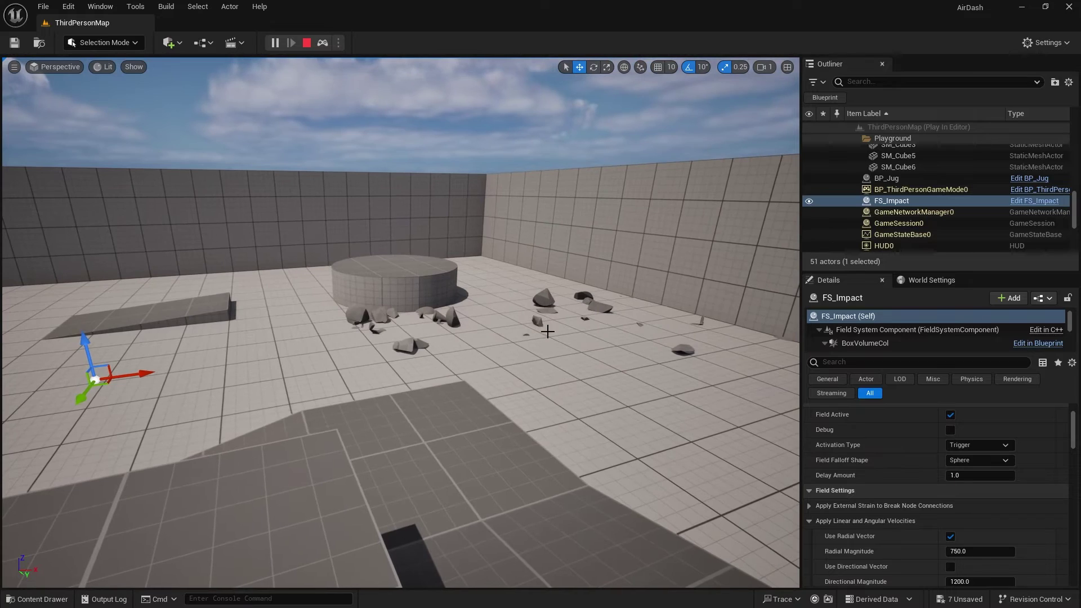
pyautogui.moveTo(426, 383); pyautogui.dragTo(625, 332, button='right')
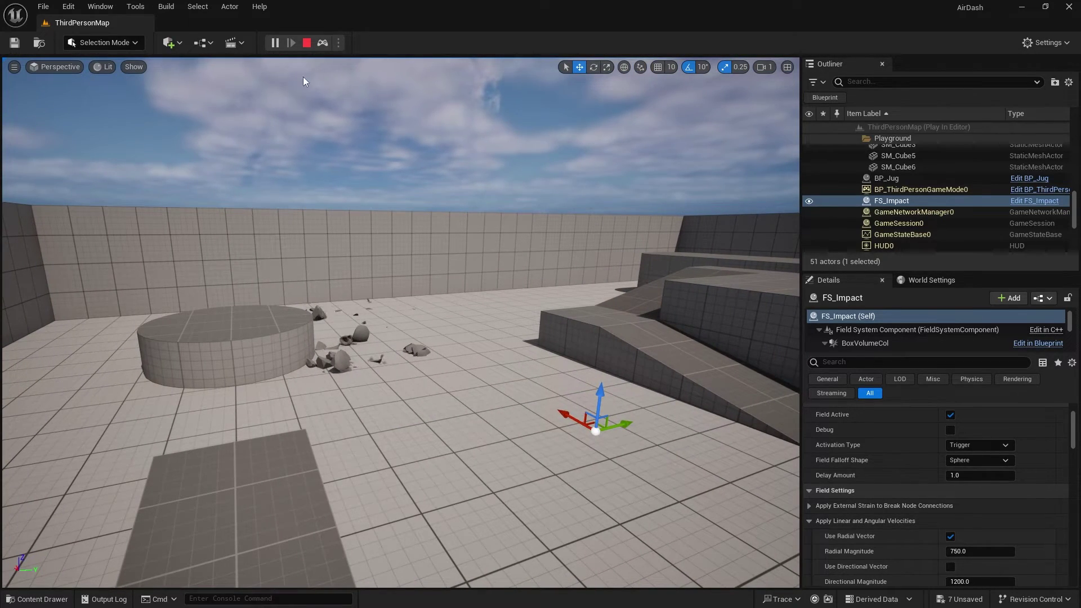
pyautogui.press('Escape')
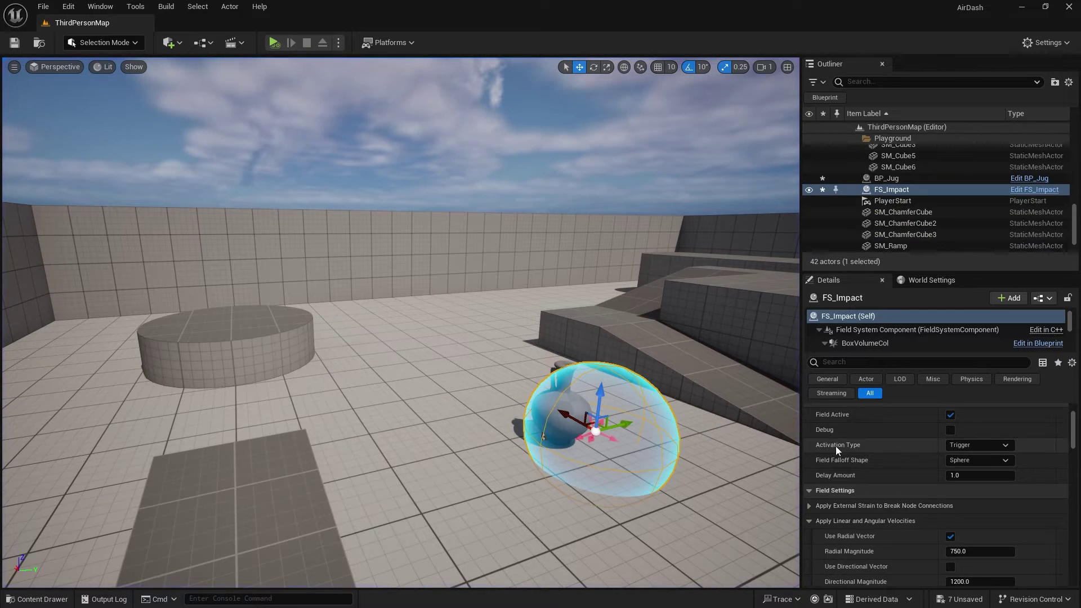
# - Filter the placed FS_Impact actor's properties by "radial", set Radial Magnitude to 50, and simulate the level
pyautogui.click(840, 364)
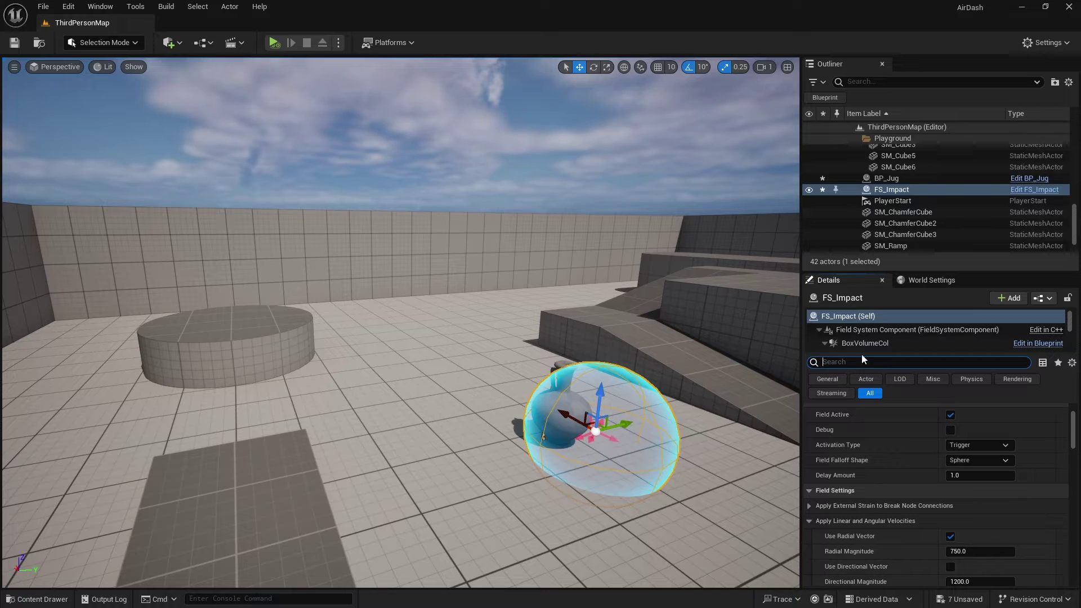
pyautogui.moveTo(912, 334)
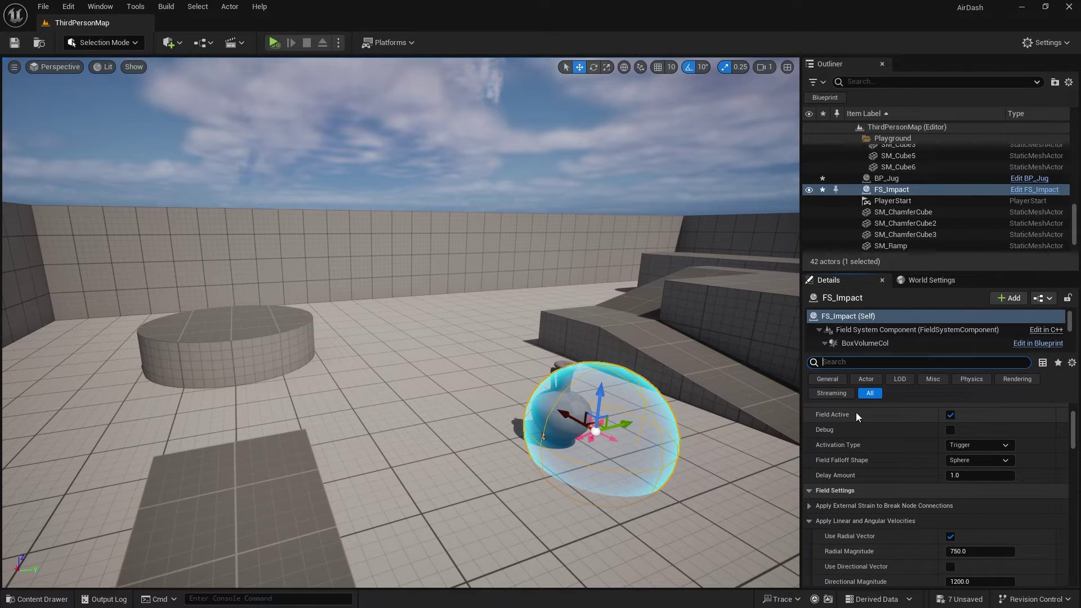
pyautogui.write('damag')
pyautogui.press('BackSpace')
pyautogui.press('BackSpace')
pyautogui.press('BackSpace')
pyautogui.press('BackSpace')
pyautogui.press('BackSpace')
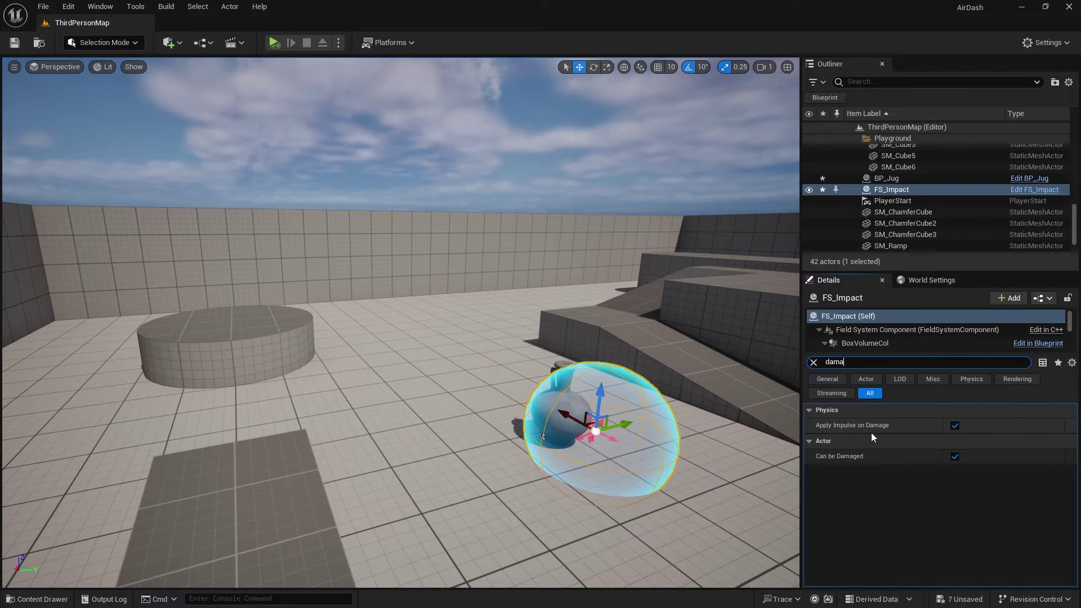
pyautogui.write('radial')
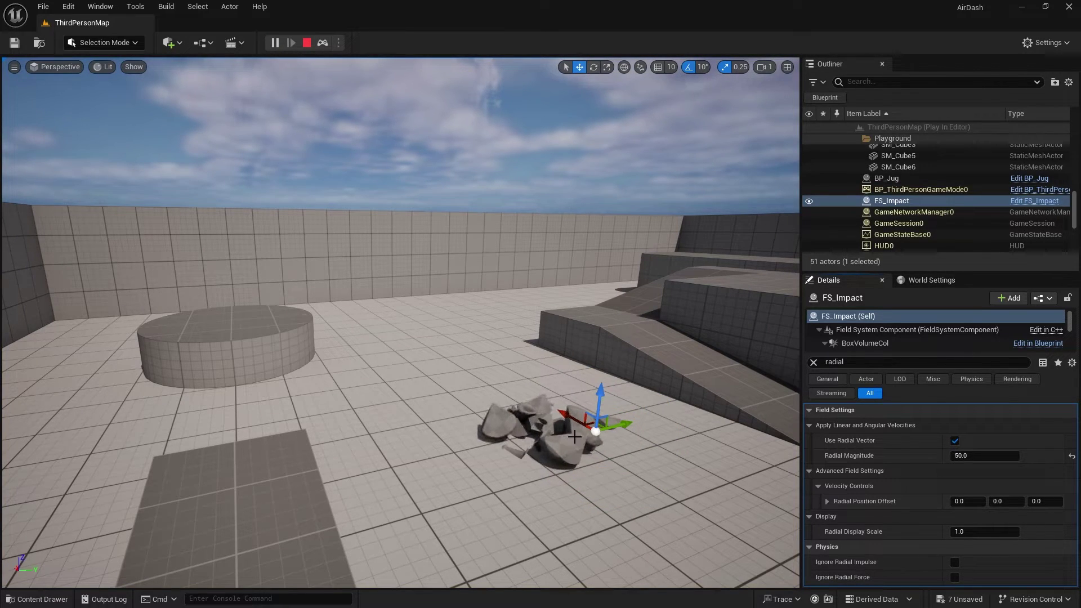
# - Stop the simulation, set the placed actor's Radial Magnitude to 100, and test it in a short simulation
pyautogui.click(970, 460)
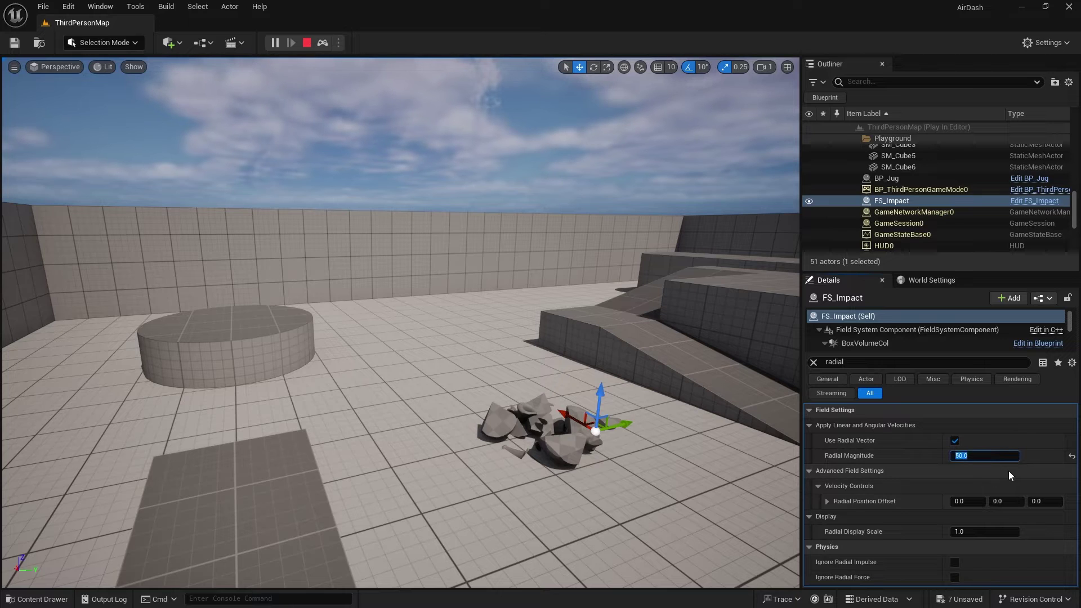
pyautogui.click(307, 44)
pyautogui.press('Escape')
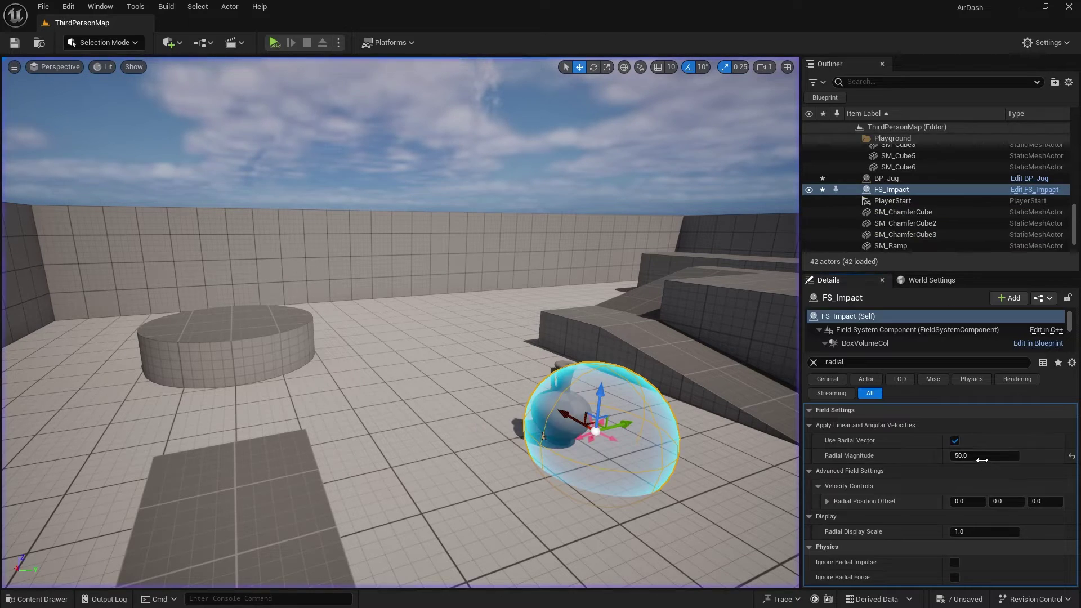
pyautogui.click(972, 457)
pyautogui.write('100')
pyautogui.press('Return')
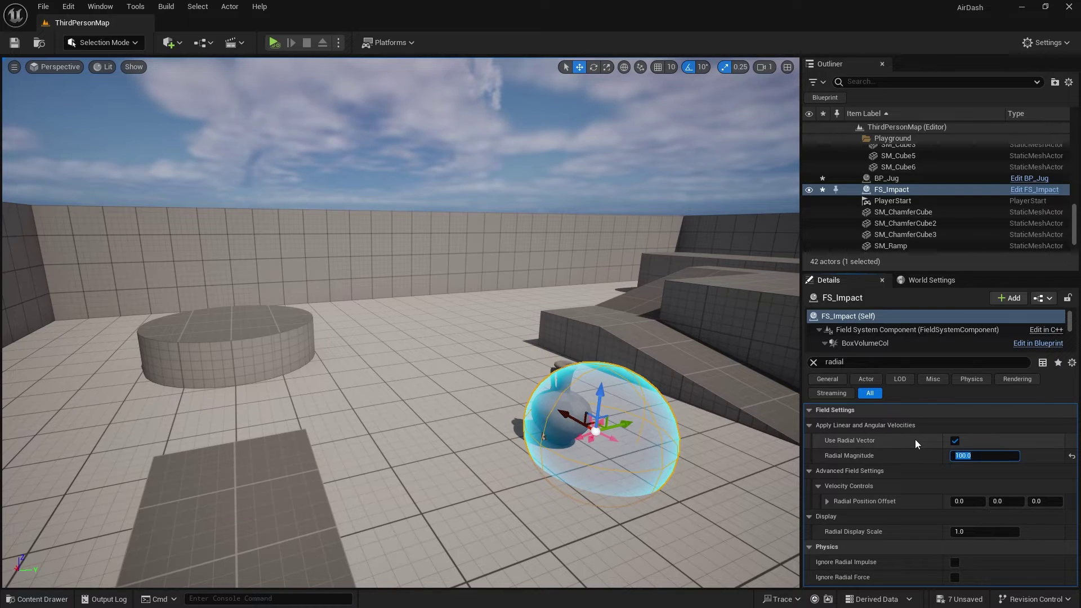
pyautogui.click(275, 43)
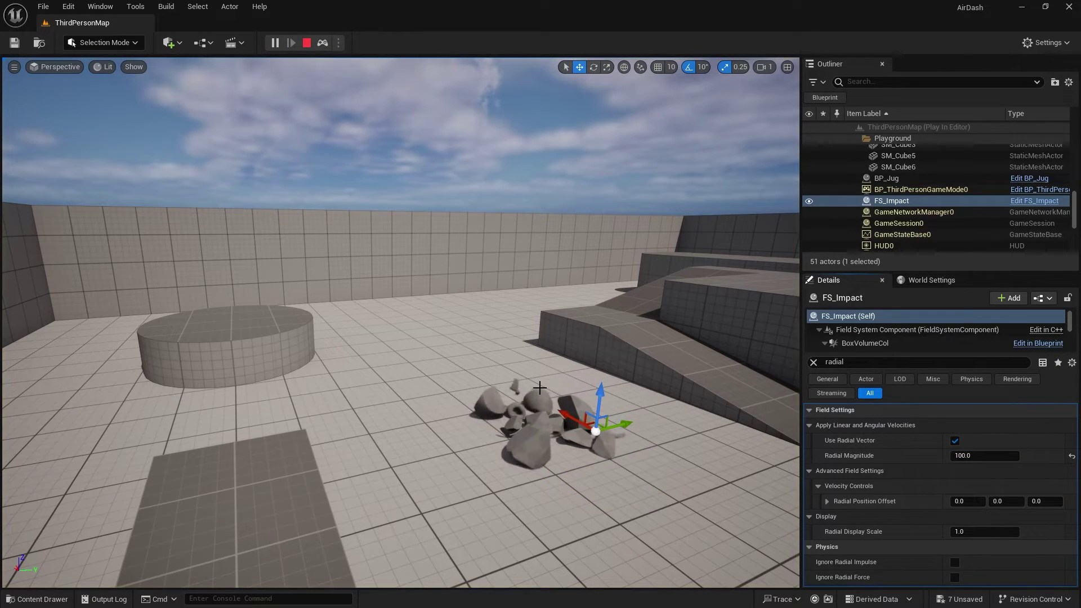
pyautogui.click(310, 45)
# - Set the placed FS_Impact actor's Radial Magnitude to 200
pyautogui.click(980, 456)
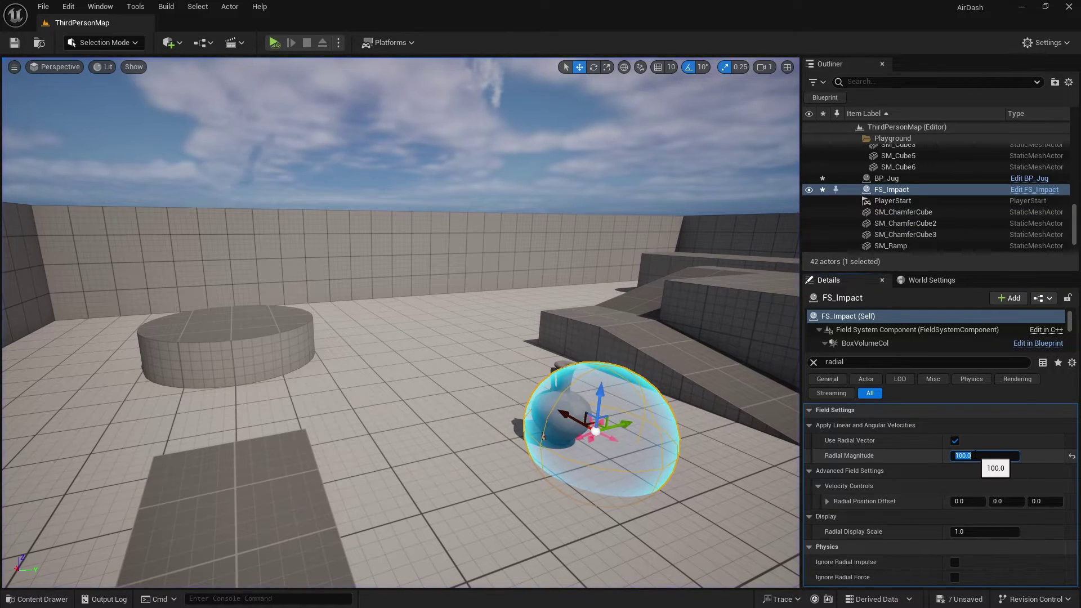
pyautogui.write('200')
pyautogui.press('Return')
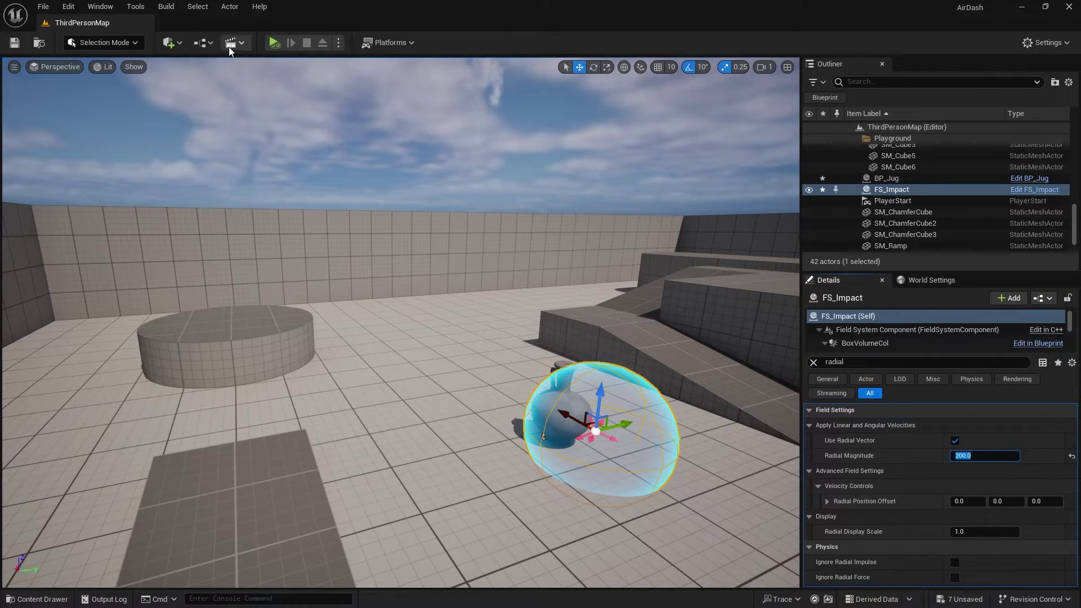
# - Simulate the level, inspect the broken jug's fragments up close, and stop the simulation
pyautogui.hotkey('alt', 'p')
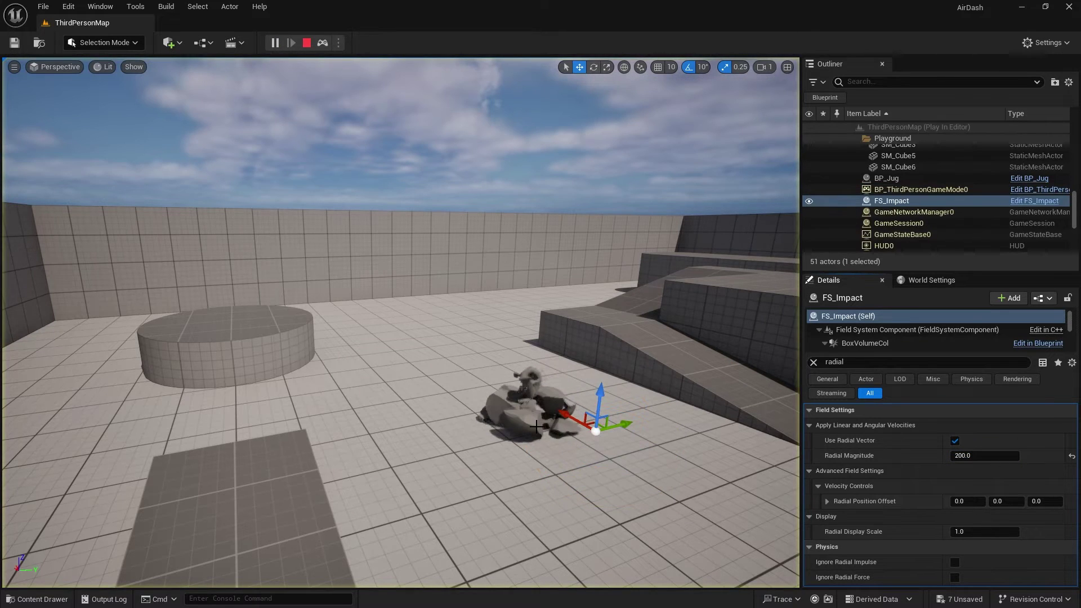
pyautogui.moveTo(538, 425); pyautogui.dragTo(482, 415, button='right')
pyautogui.press('w')
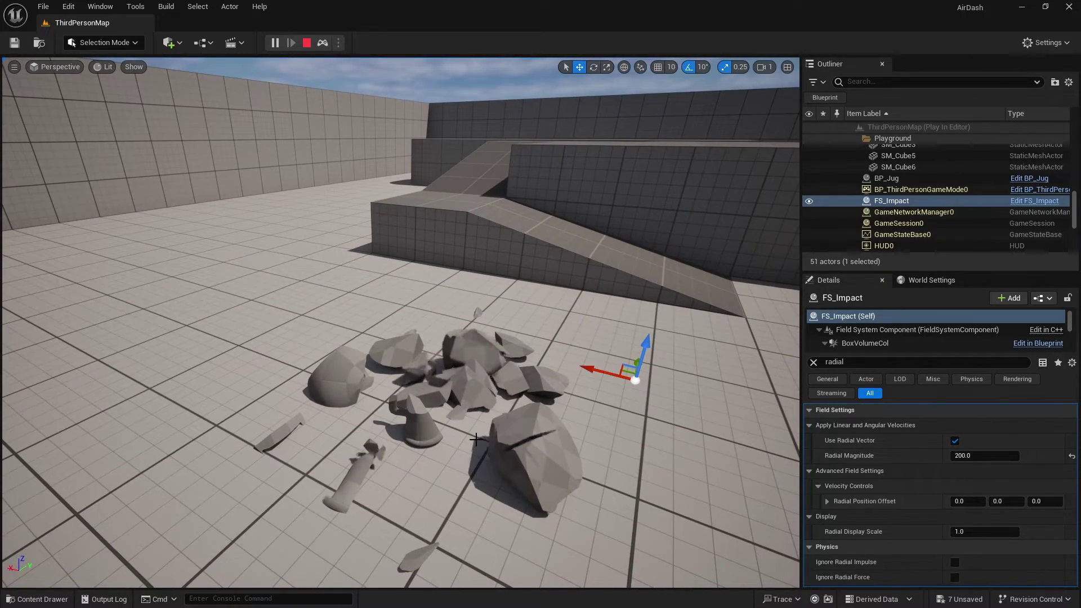
pyautogui.moveTo(591, 493); pyautogui.dragTo(541, 423, button='right')
pyautogui.press('d')
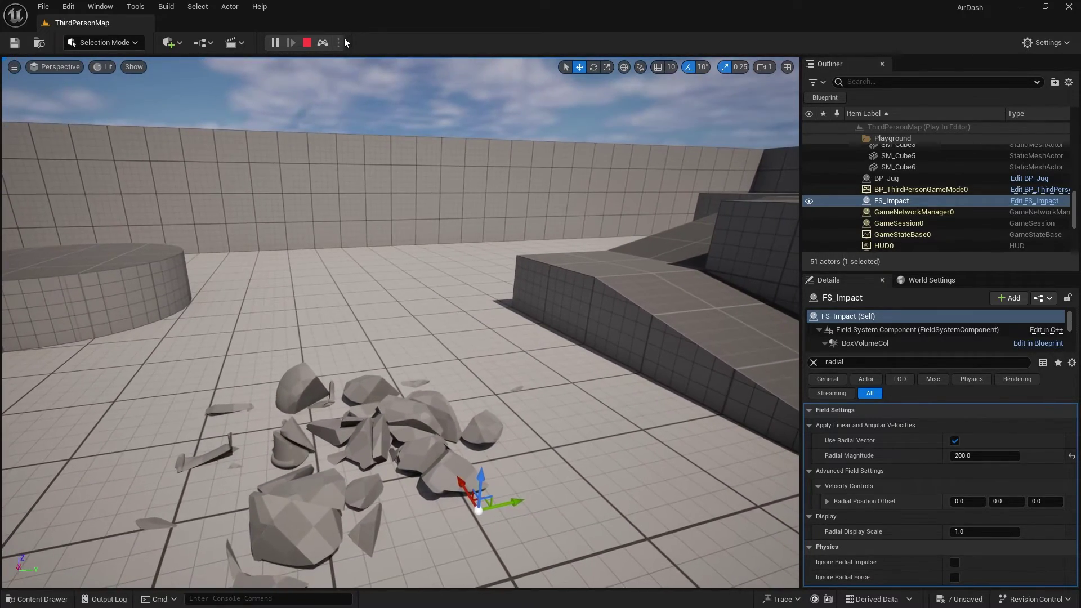
pyautogui.press('Escape')
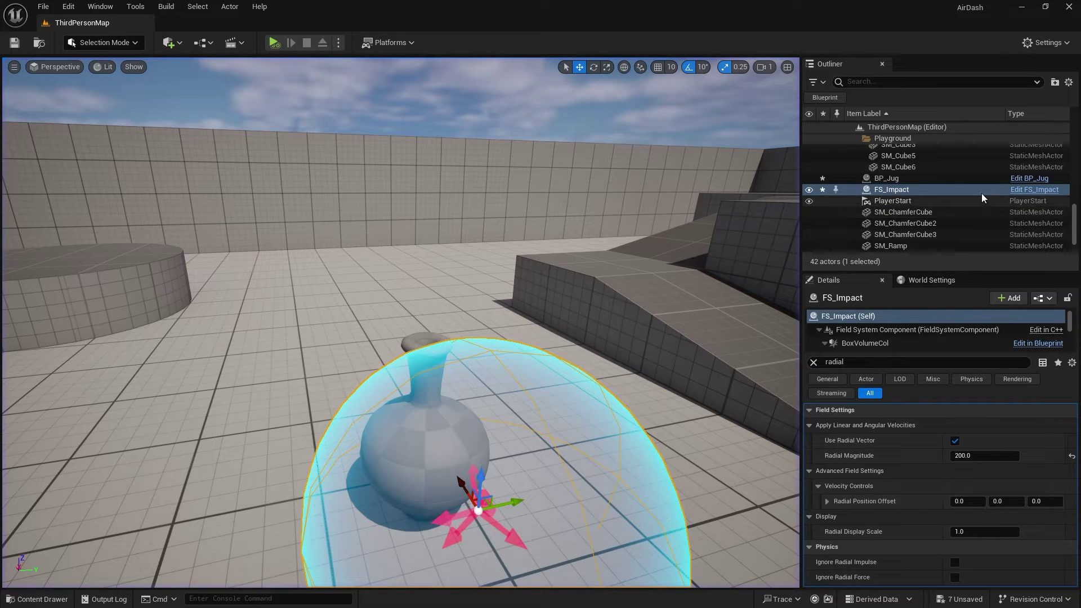
# - Open the FS_Impact blueprint and set its class default Radial Magnitude to 200
pyautogui.click(1018, 191)
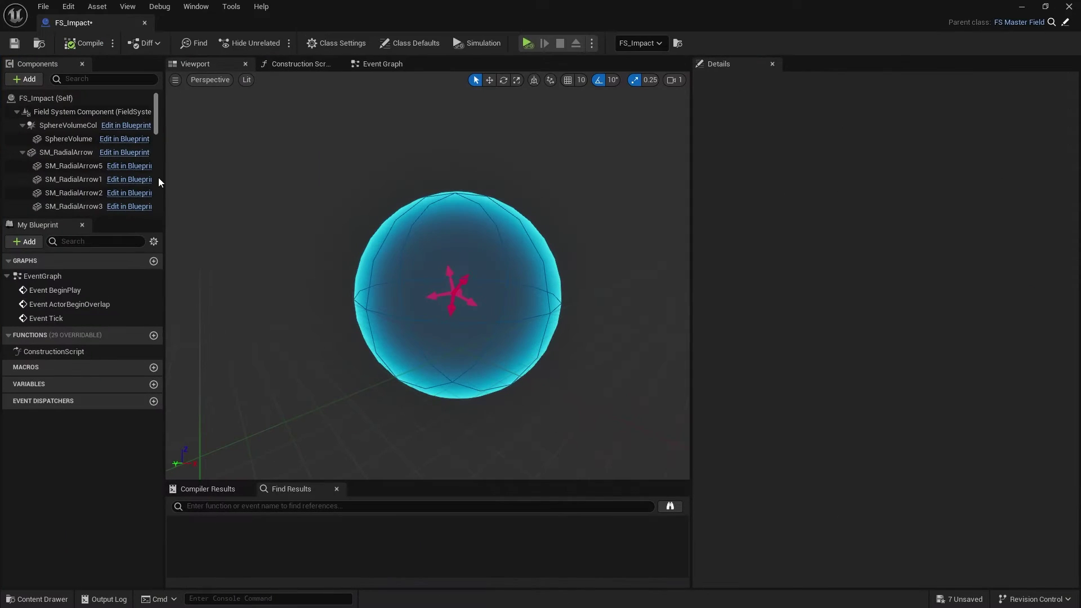
pyautogui.click(396, 44)
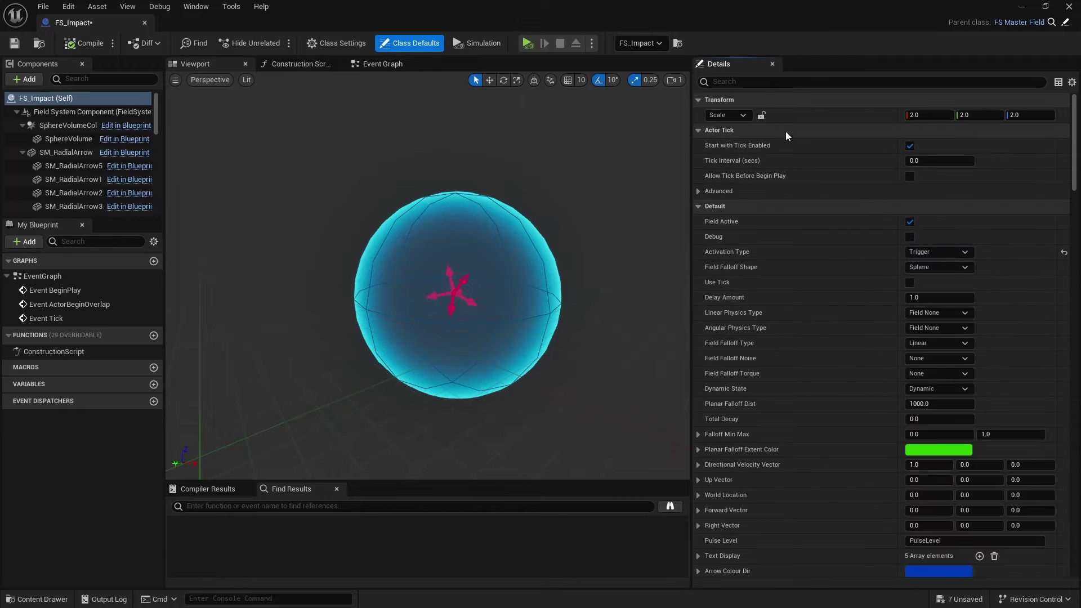
pyautogui.write('radial')
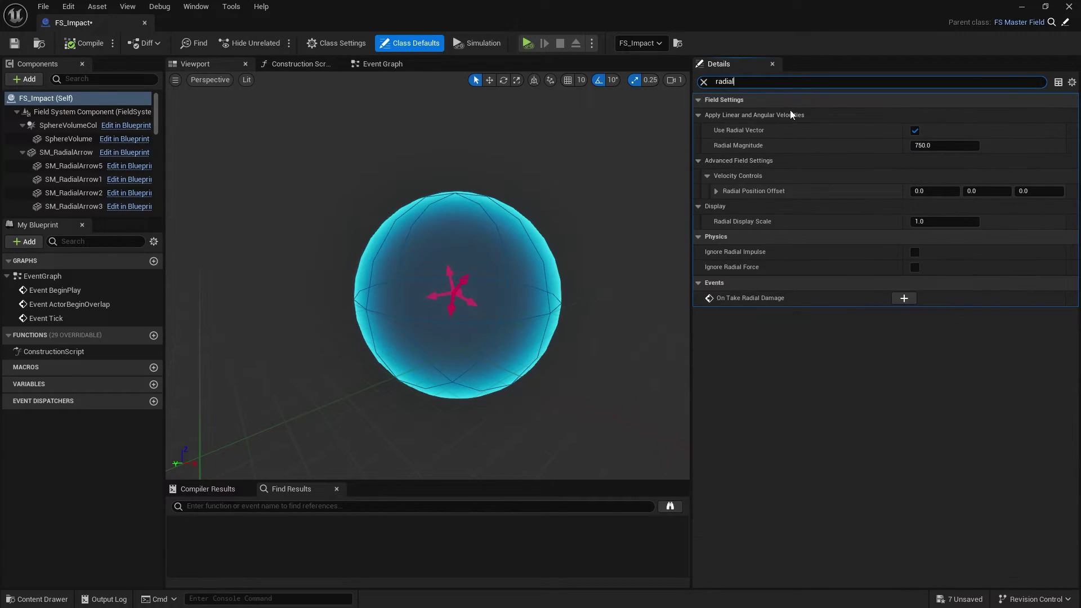
pyautogui.click(916, 146)
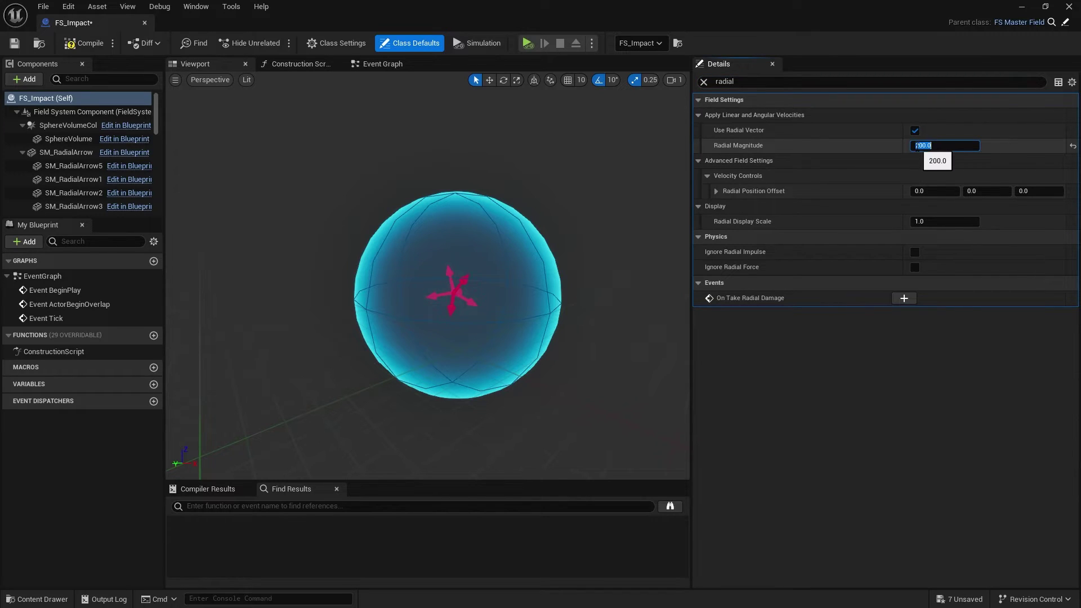
# - Enable Use Lifespan in FS_Impact's class defaults, compile and save the blueprint, and close its editor
pyautogui.click(704, 82)
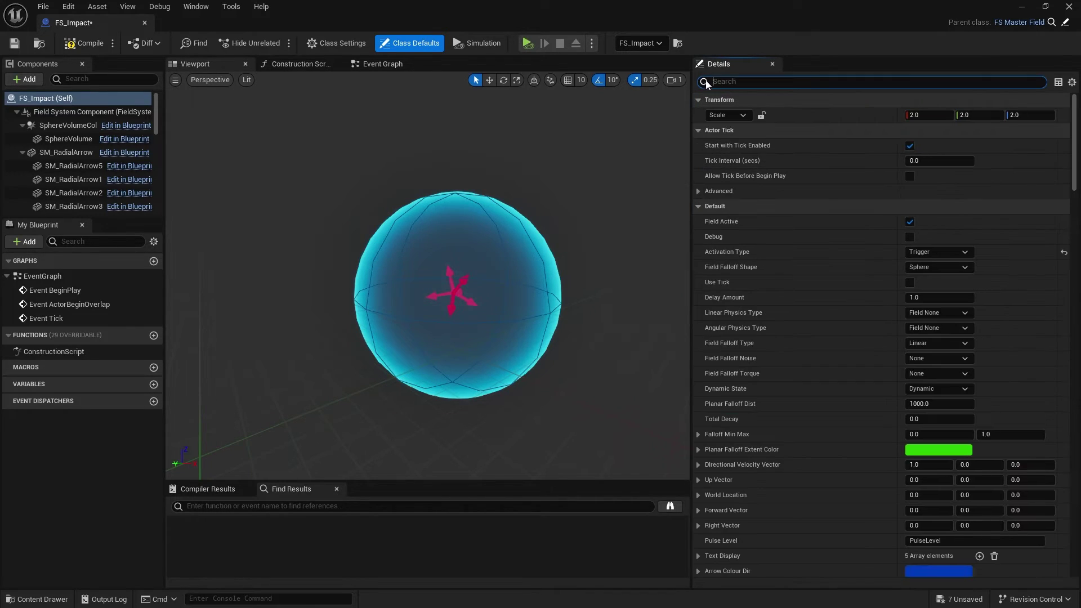
pyautogui.write('lifes')
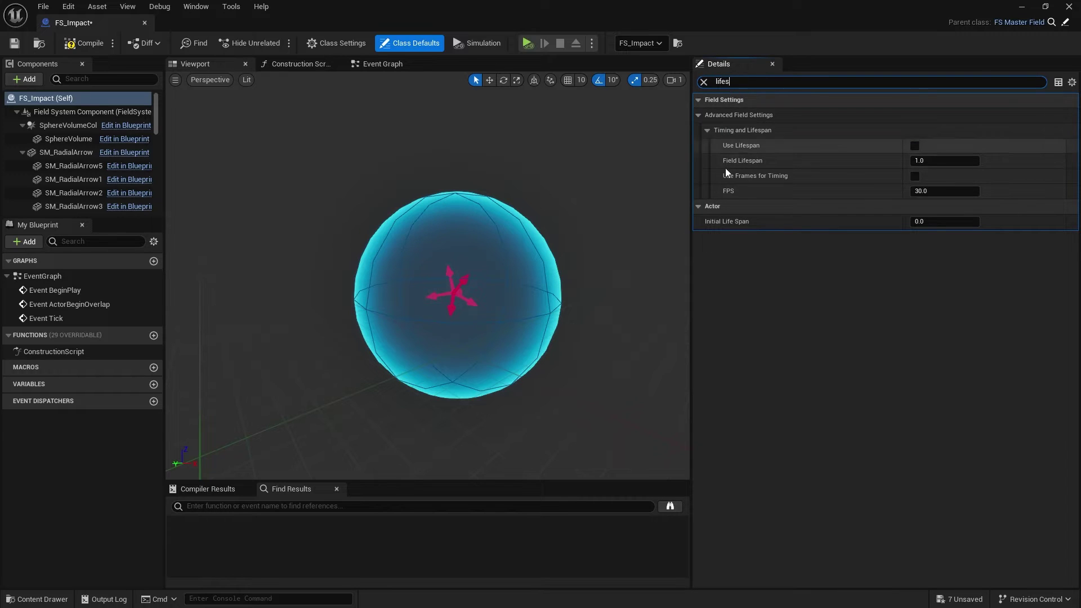
pyautogui.click(916, 147)
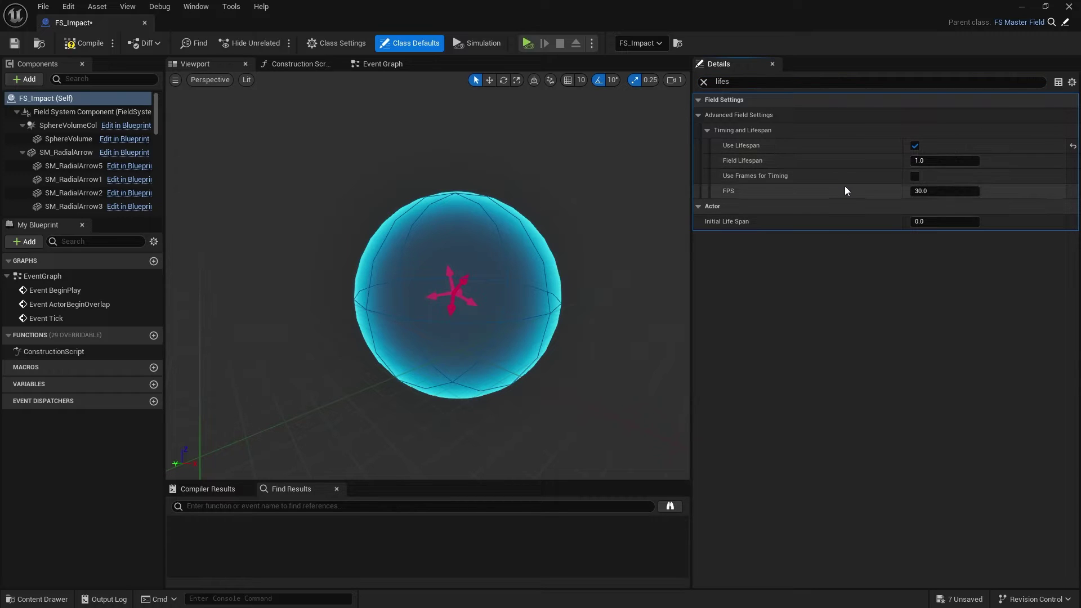
pyautogui.click(64, 47)
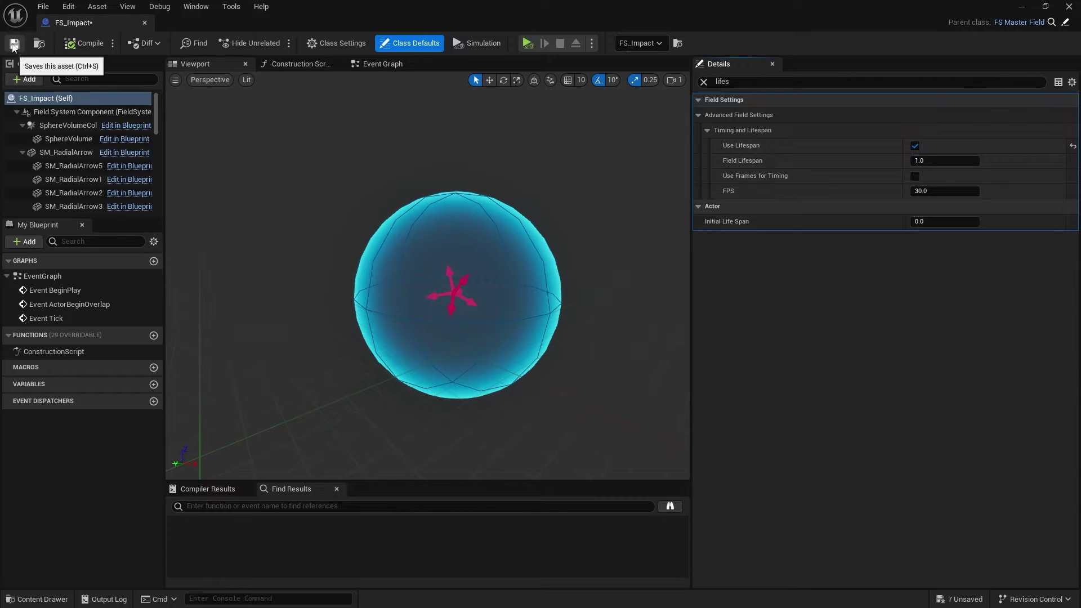
pyautogui.click(1068, 8)
# - Simulate the level with the updated FS_Impact, look over the scattered jug fragments, and stop the simulation
pyautogui.press('f')
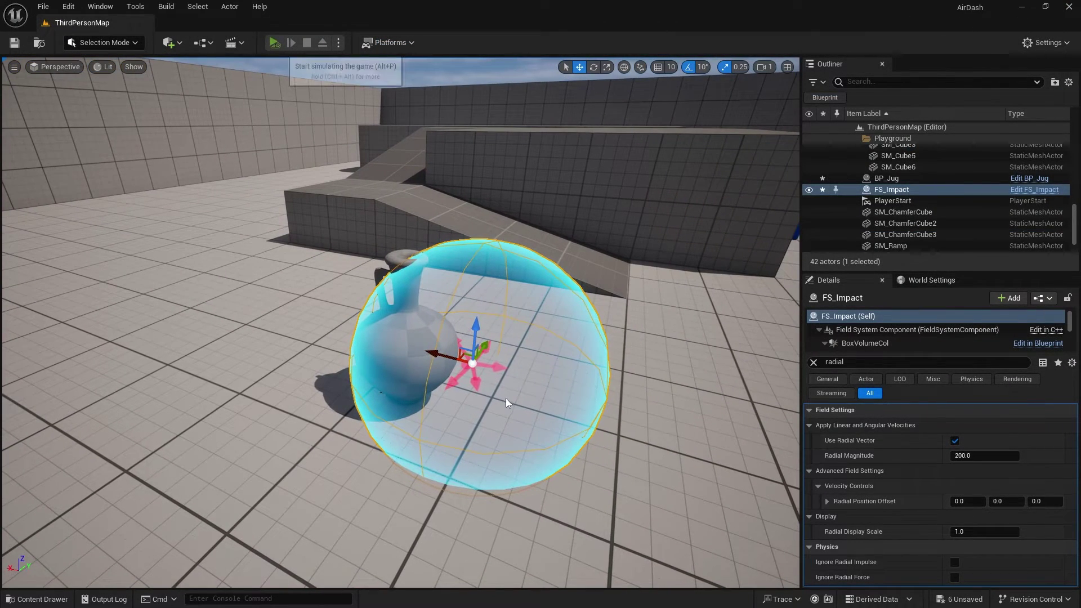
pyautogui.hotkey('alt', 'p')
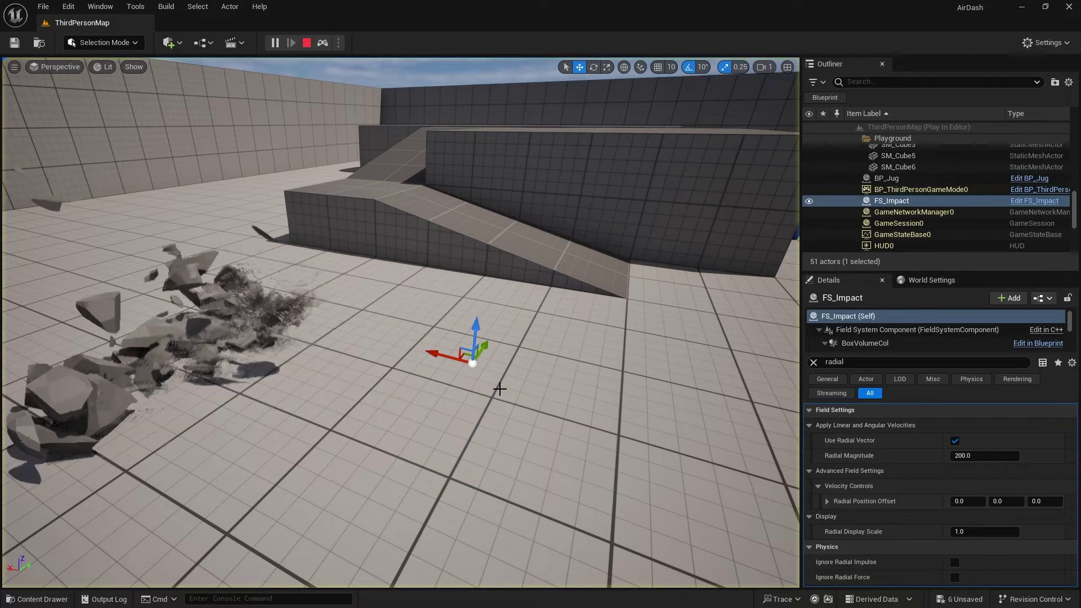
pyautogui.moveTo(510, 398); pyautogui.dragTo(285, 137, button='right')
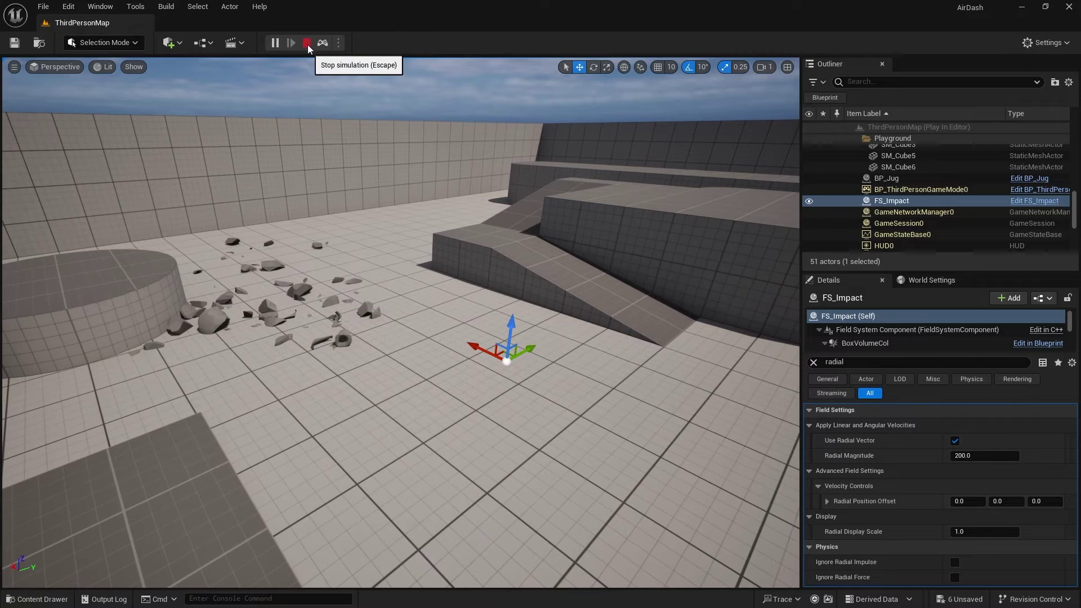
pyautogui.press('Escape')
# - Set FS_Impact's class default Directional Magnitude to 200, compile the blueprint, and return to the level
pyautogui.click(43, 599)
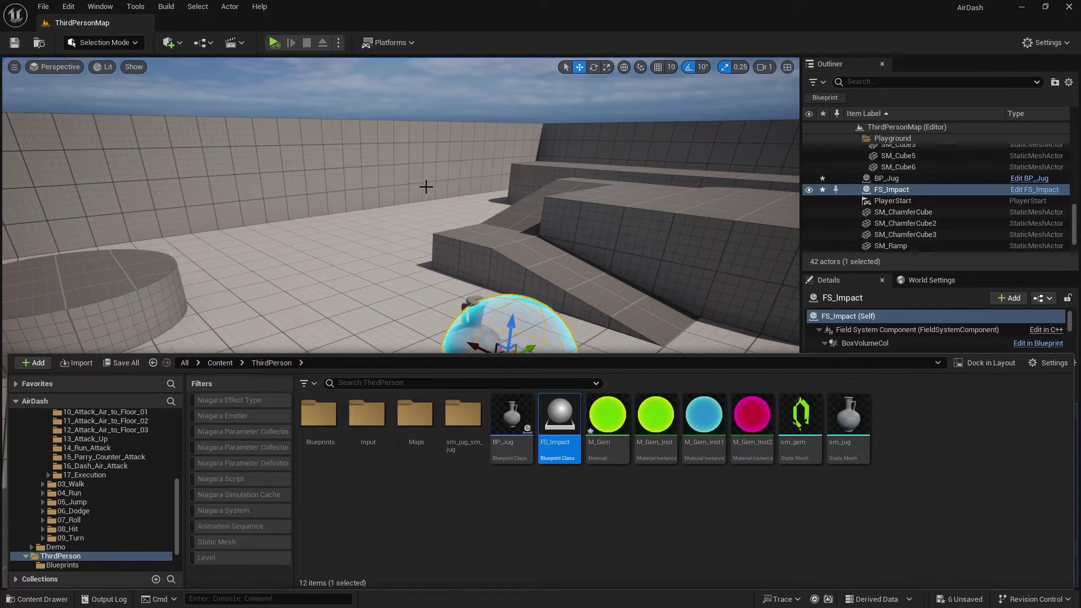
pyautogui.doubleClick(551, 413)
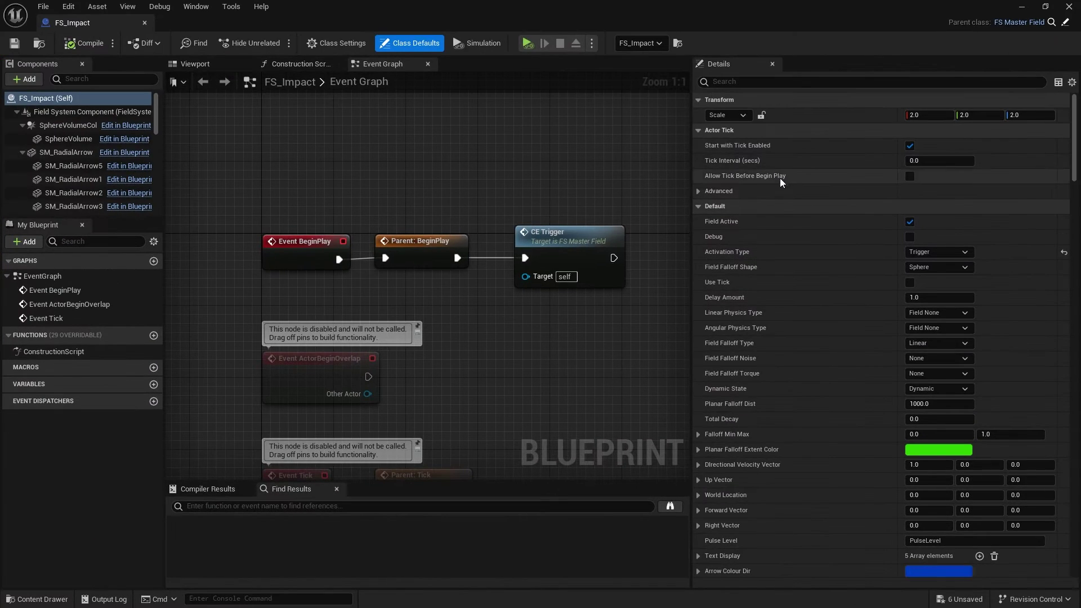
pyautogui.write('magnit')
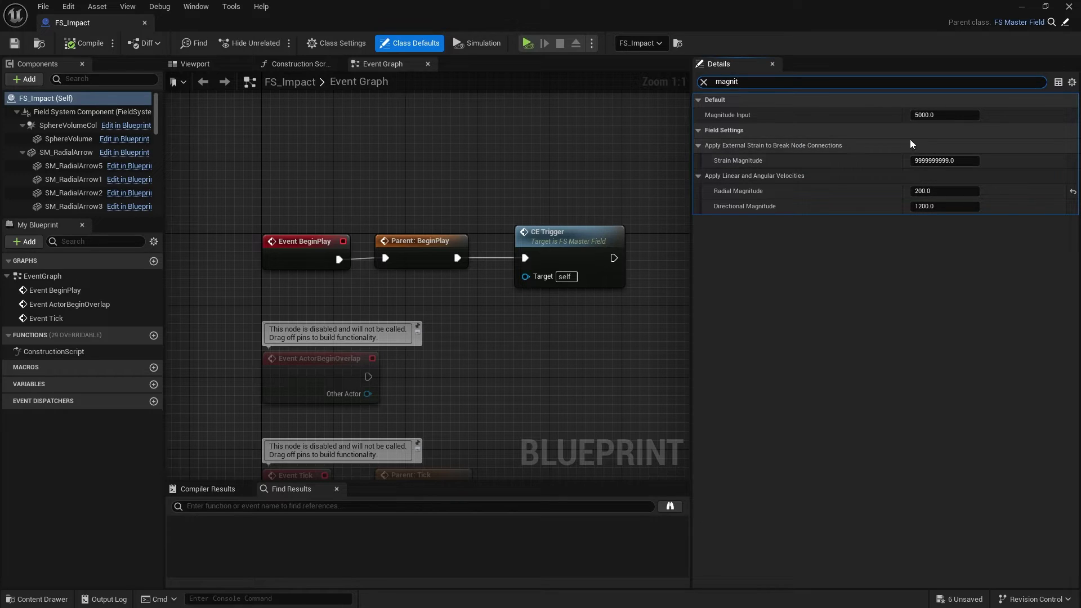
pyautogui.click(941, 207)
pyautogui.write('200')
pyautogui.press('Return')
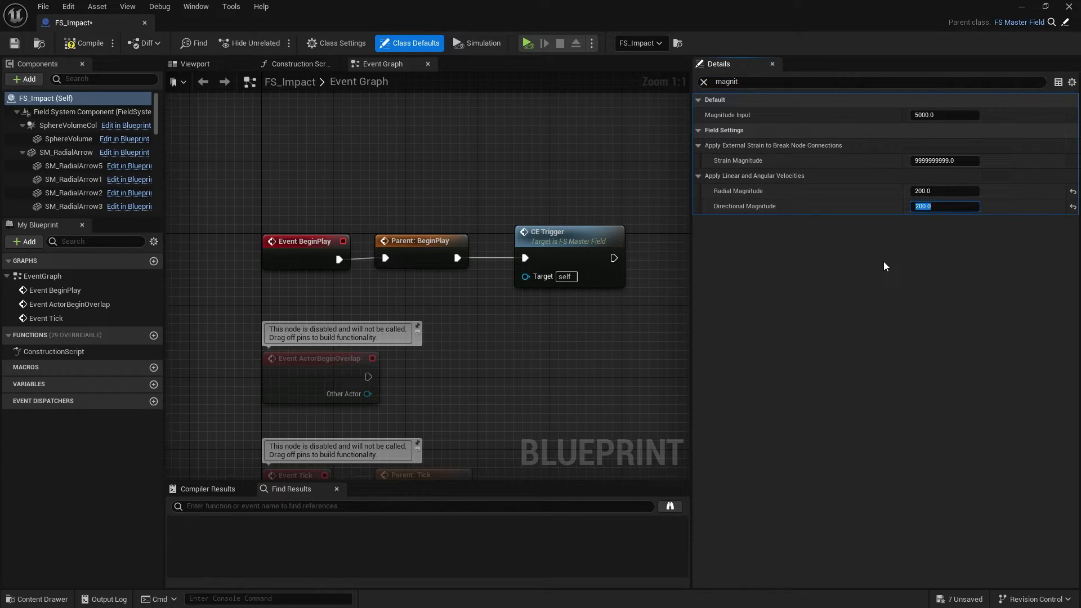
pyautogui.write('2')
pyautogui.click(85, 44)
pyautogui.click(1022, 8)
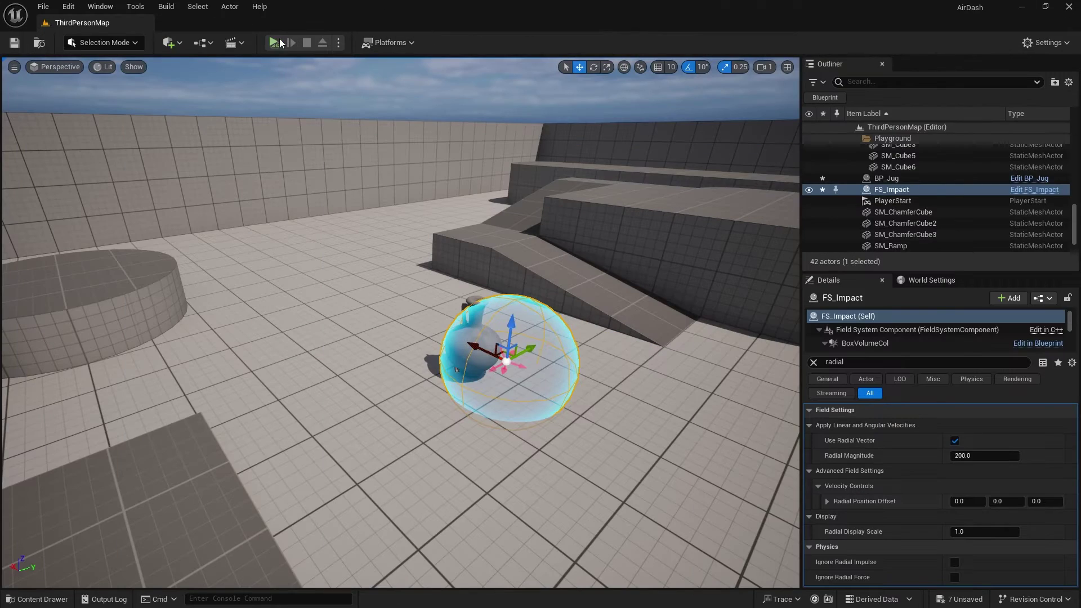
# - Simulate the level to check how the jug breaks, stop the simulation, and delete FS_Impact from the level
pyautogui.hotkey('alt', 'p')
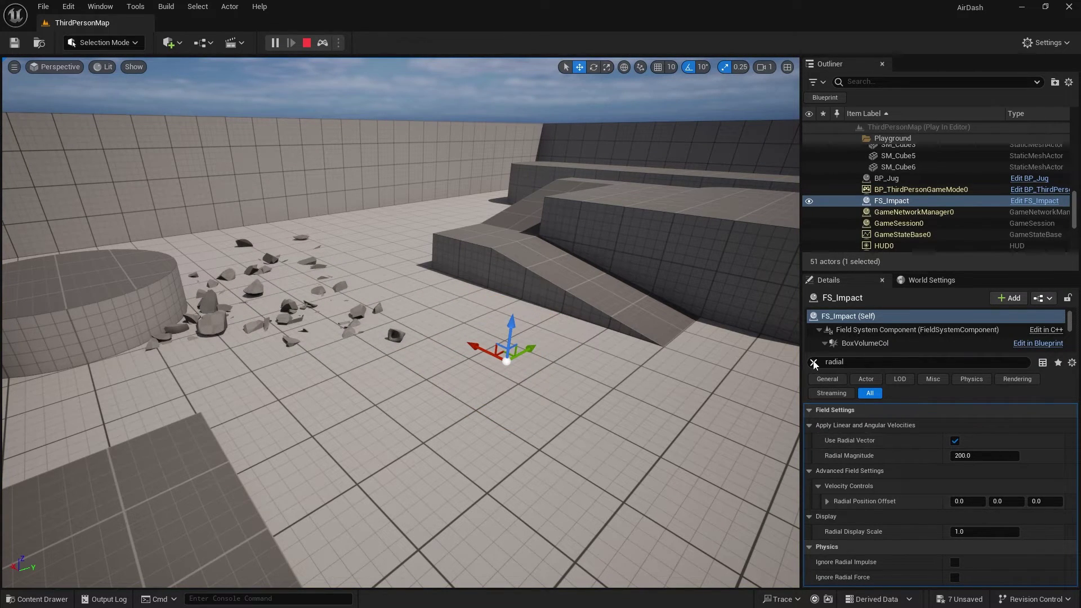
pyautogui.click(306, 43)
pyautogui.moveTo(510, 327); pyautogui.dragTo(516, 280)
pyautogui.press('Delete')
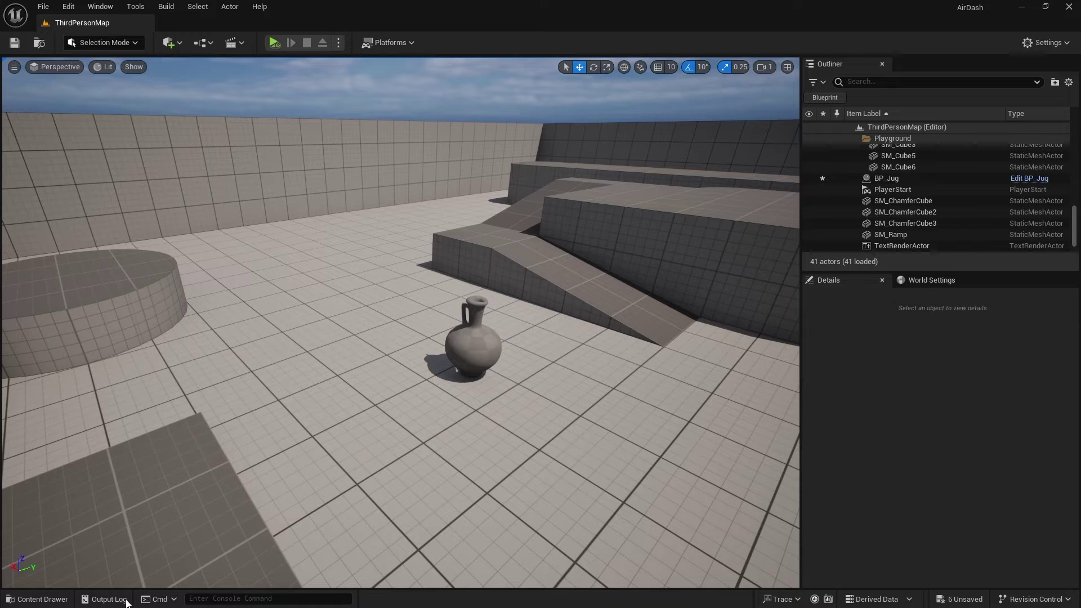
# - Place a new FS_Impact in the level so its sphere overlaps the jug, simulate the break, and stop the simulation
pyautogui.click(37, 598)
pyautogui.moveTo(560, 445); pyautogui.dragTo(526, 321)
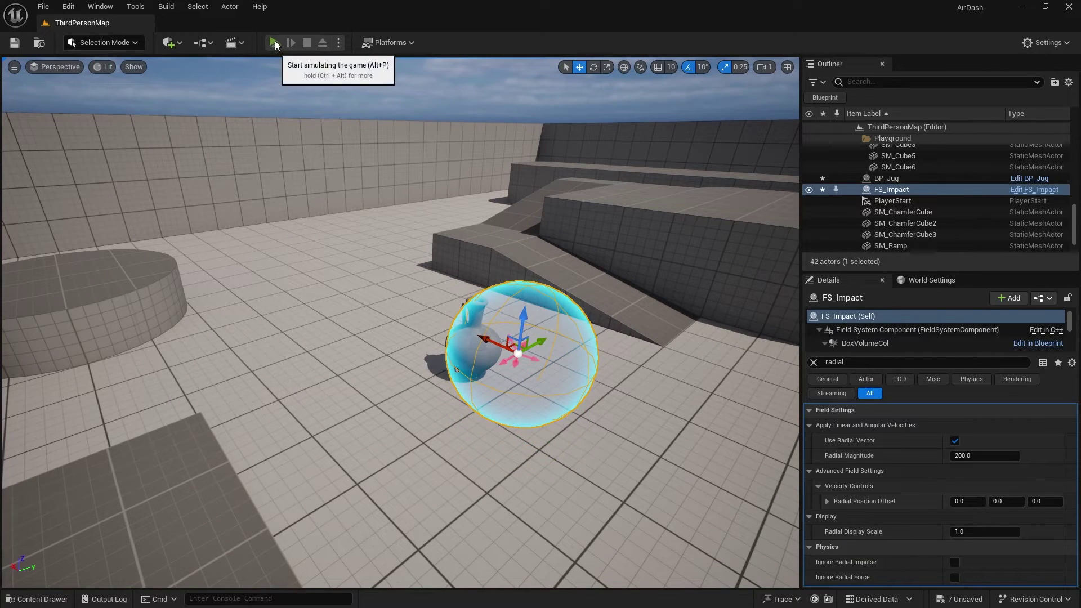
pyautogui.hotkey('alt', 'p')
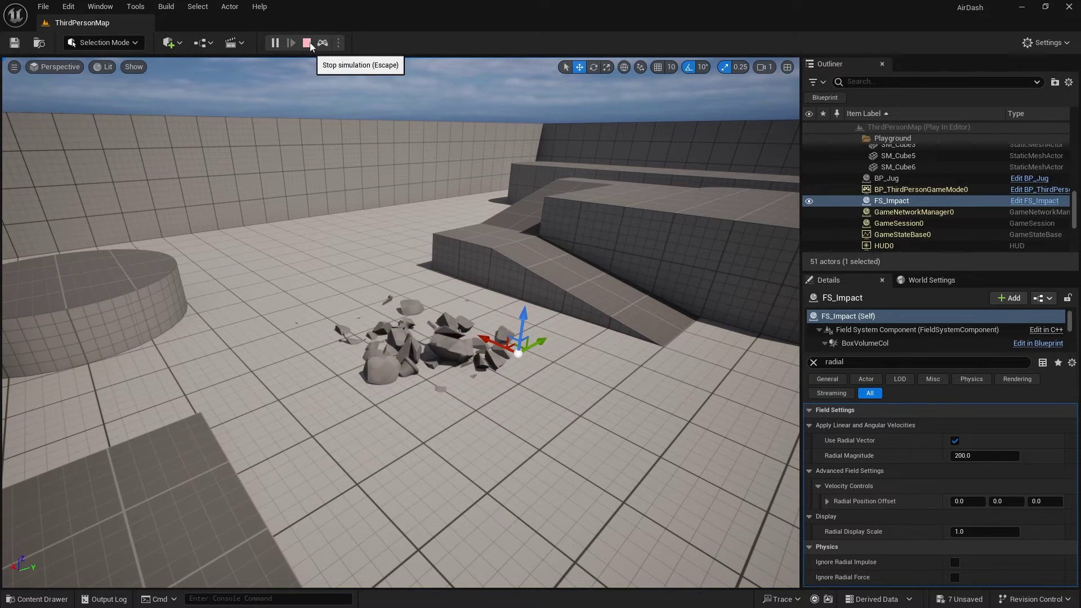
pyautogui.press('Escape')
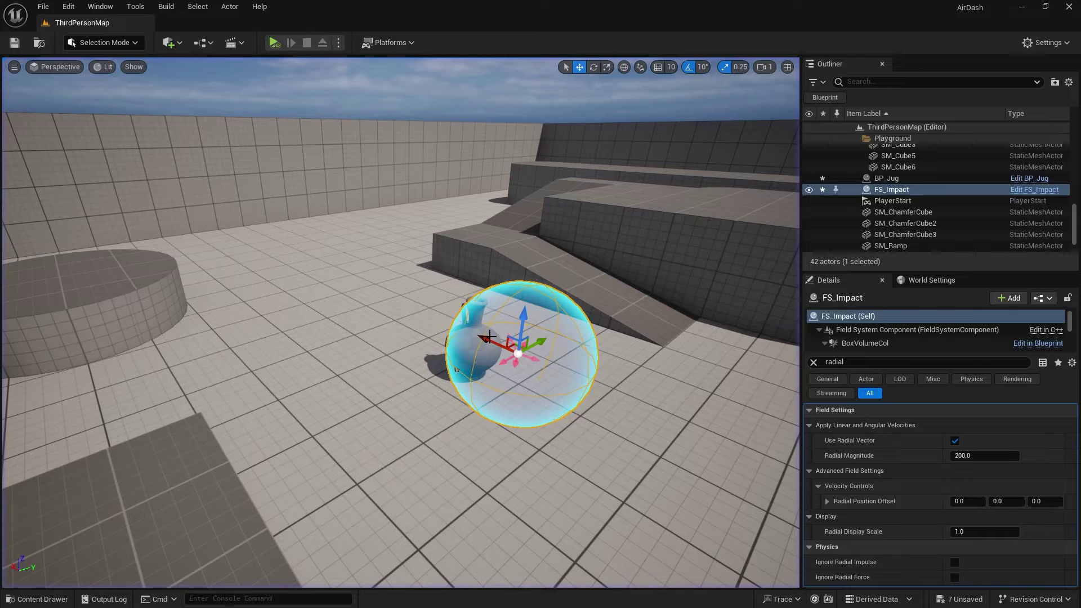
# - Move FS_Impact along its red axis so its sphere encloses the jug, simulate the break again, and stop the simulation
pyautogui.moveTo(489, 337); pyautogui.dragTo(470, 328)
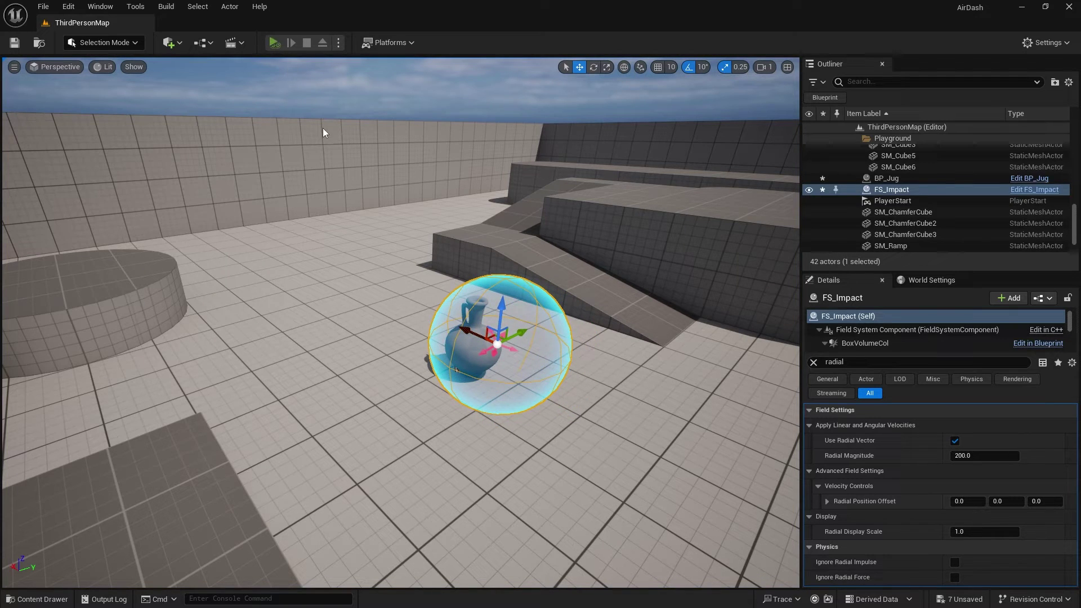
pyautogui.hotkey('alt', 'p')
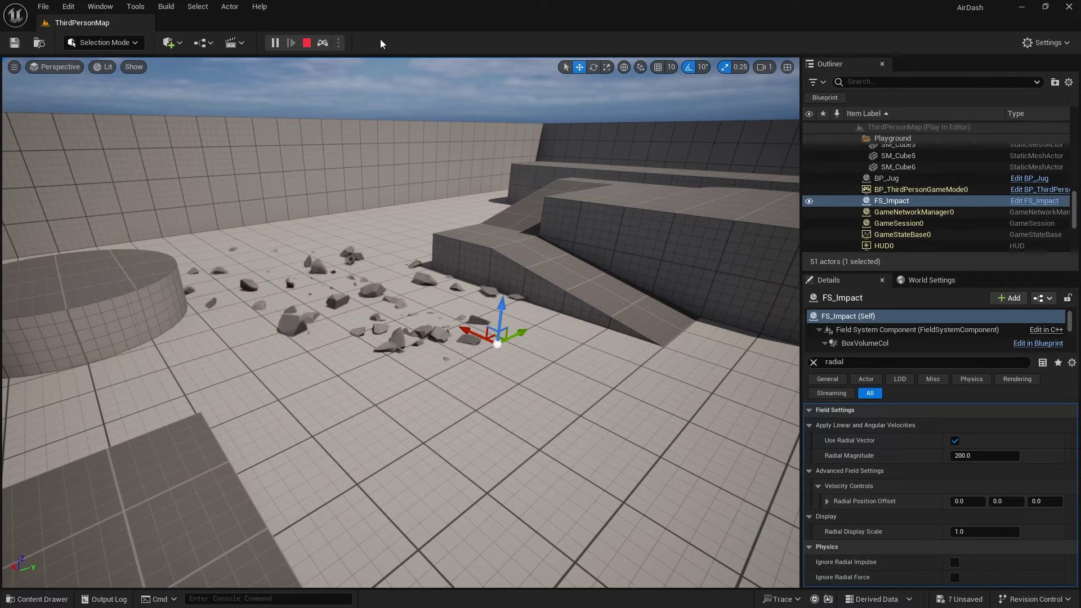
pyautogui.press('Escape')
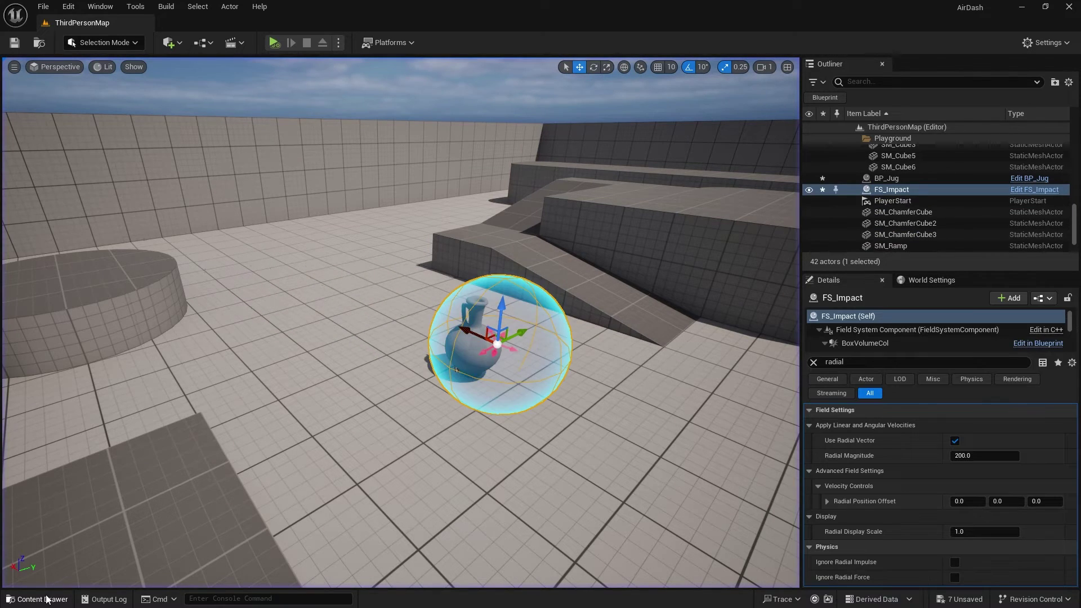
# - Shift FS_Impact partly off the jug along its red axis, and remove it from the level
pyautogui.click(47, 600)
pyautogui.moveTo(584, 190); pyautogui.dragTo(393, 263, button='right')
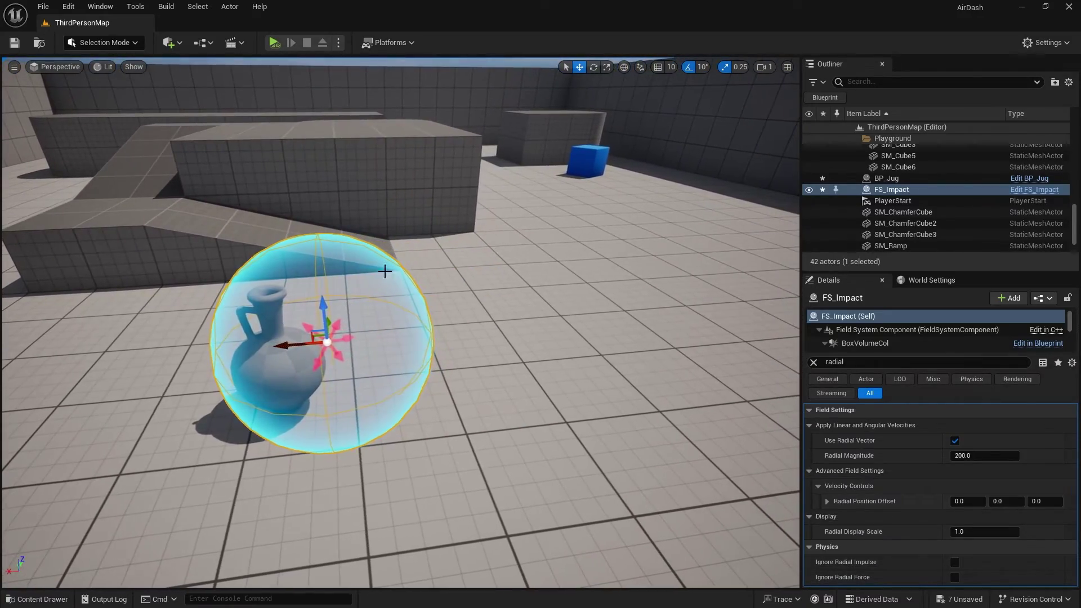
pyautogui.moveTo(291, 343); pyautogui.dragTo(321, 342)
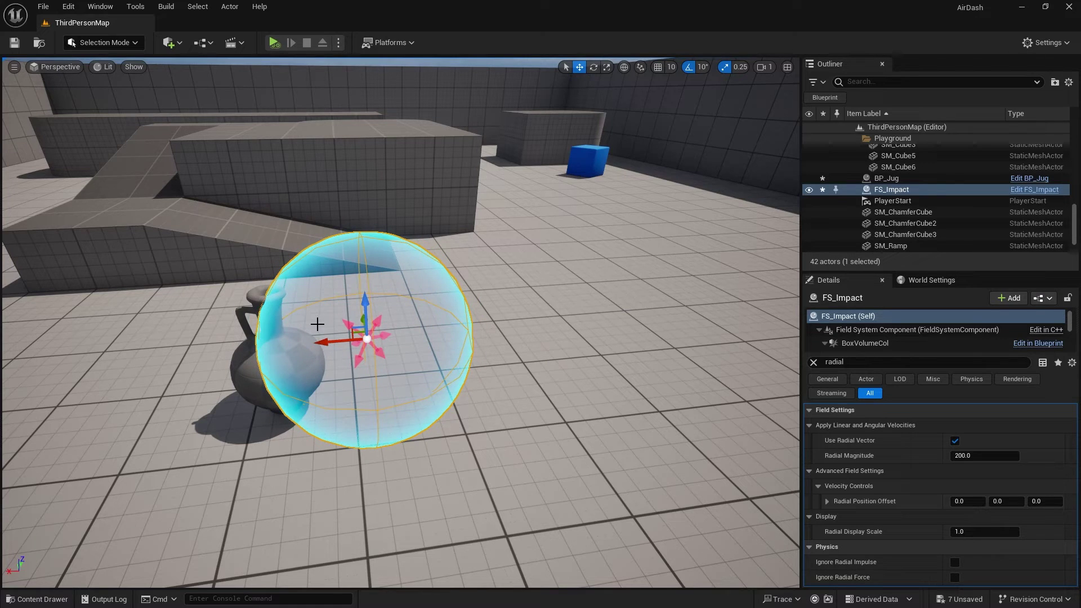
pyautogui.press('Delete')
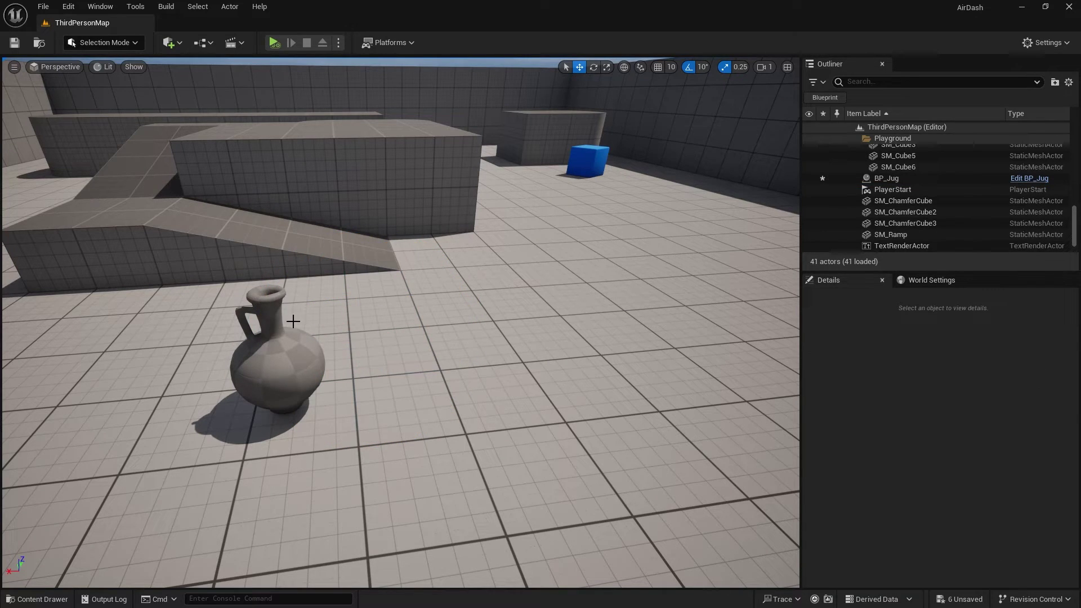
# - Open the BP_ThirdPersonCharacter blueprint and, from its Play Montage node, open the Combo_Attack_01_01_Seq_Montage asset
pyautogui.click(62, 598)
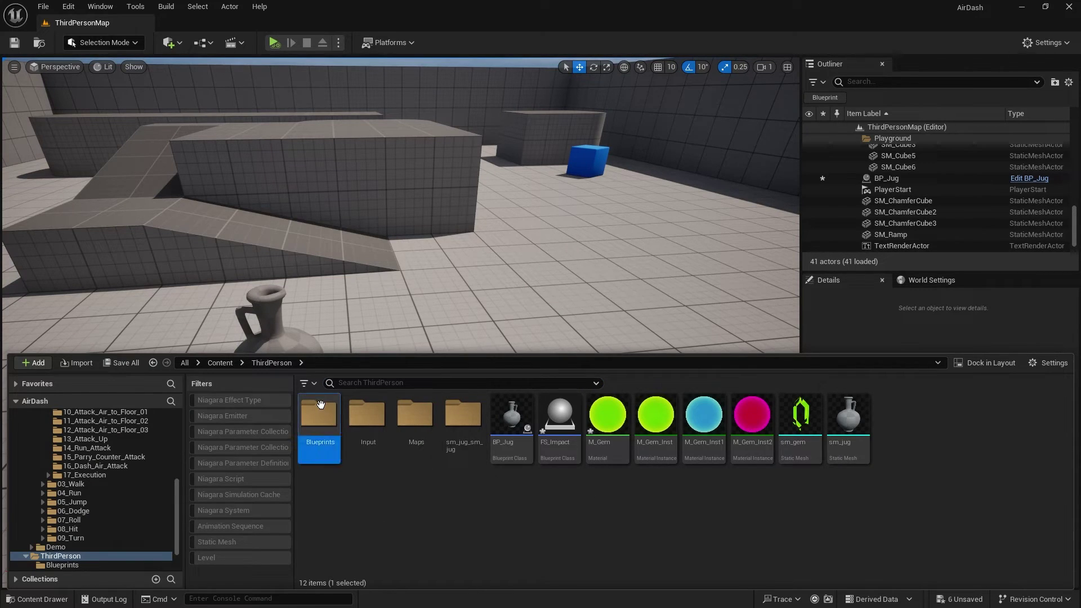
pyautogui.doubleClick(318, 417)
pyautogui.click(316, 414)
pyautogui.doubleClick(317, 414)
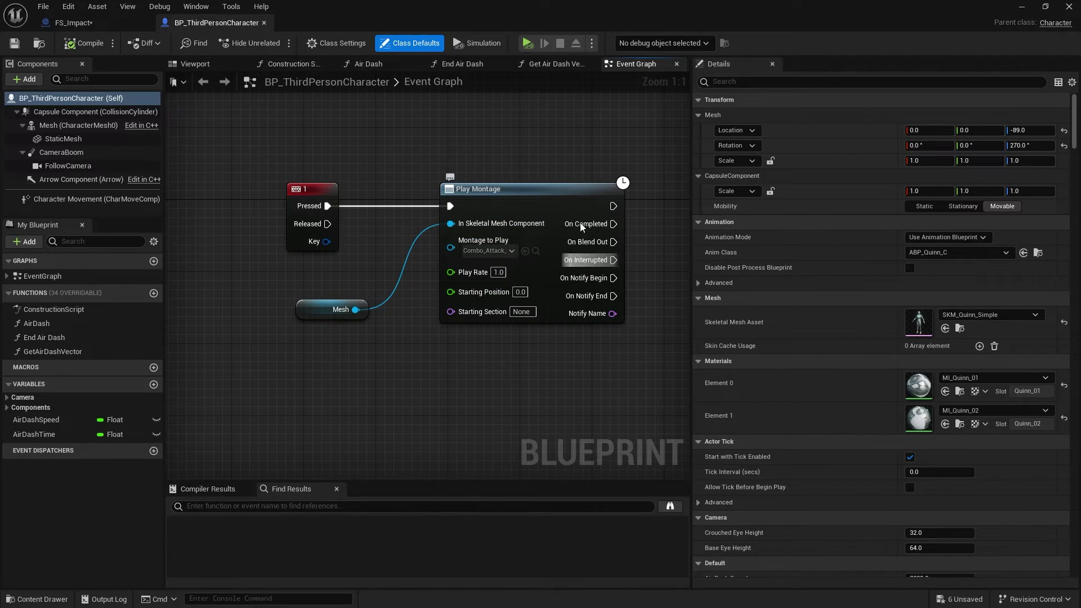
pyautogui.click(536, 251)
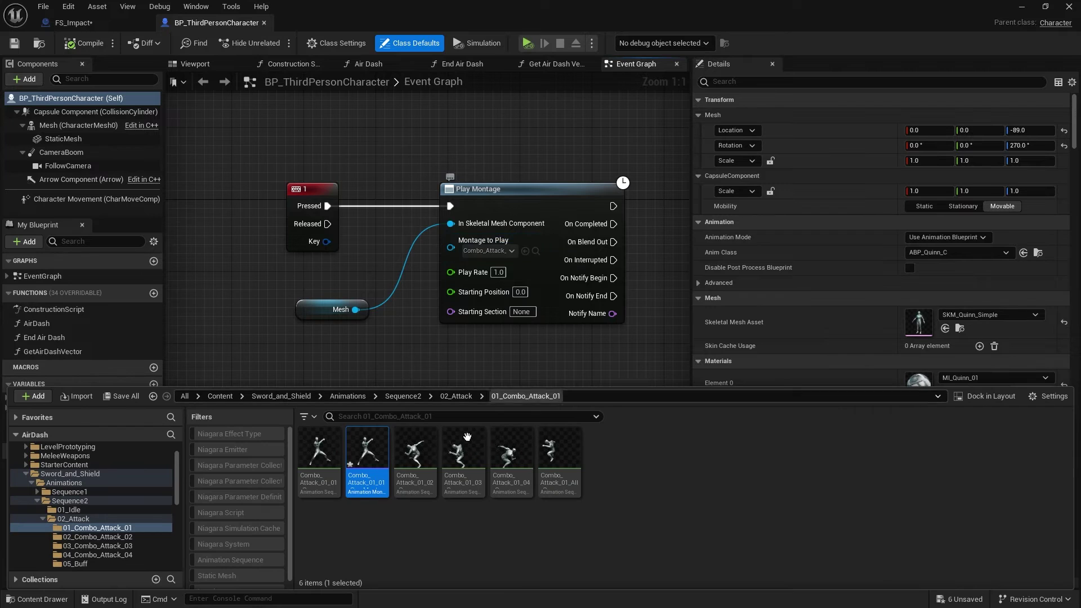
pyautogui.doubleClick(365, 447)
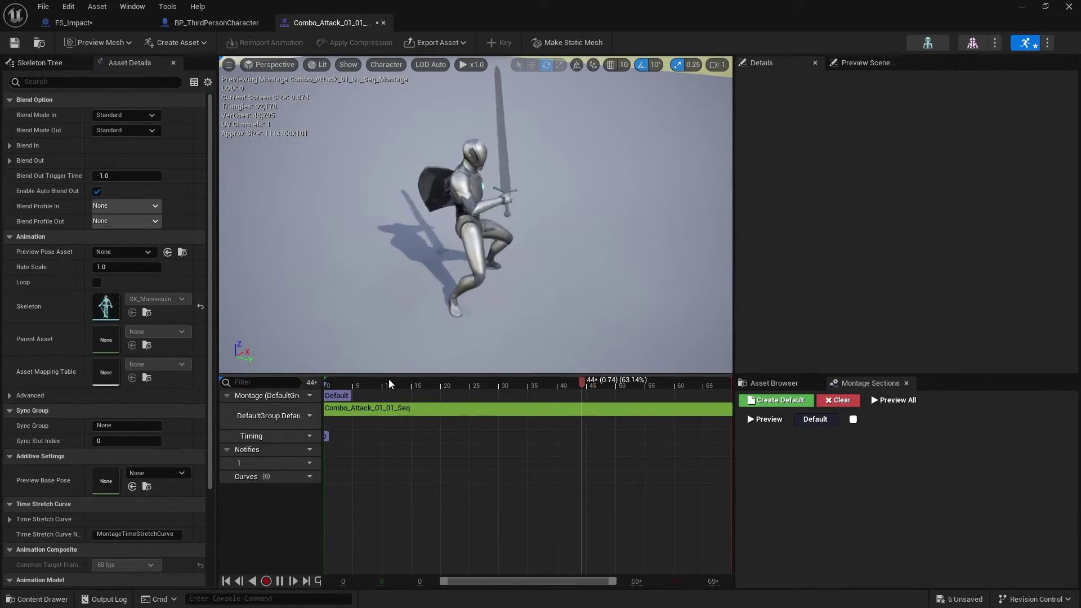
# - Scrub the attack montage to the sword's swing at about 0.17 s, and check which notify types can be added there
pyautogui.moveTo(345, 393); pyautogui.dragTo(386, 398)
pyautogui.moveTo(451, 254); pyautogui.dragTo(541, 253, button='right')
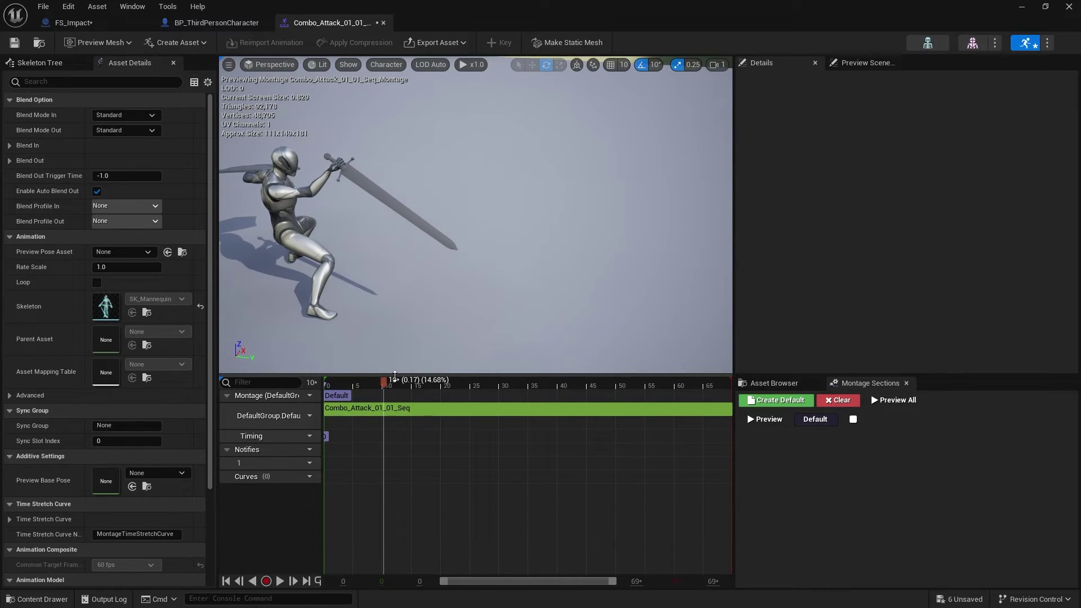
pyautogui.moveTo(394, 377)
pyautogui.mouseDown()
pyautogui.moveTo(334, 376)
pyautogui.moveTo(383, 376)
pyautogui.mouseUp()
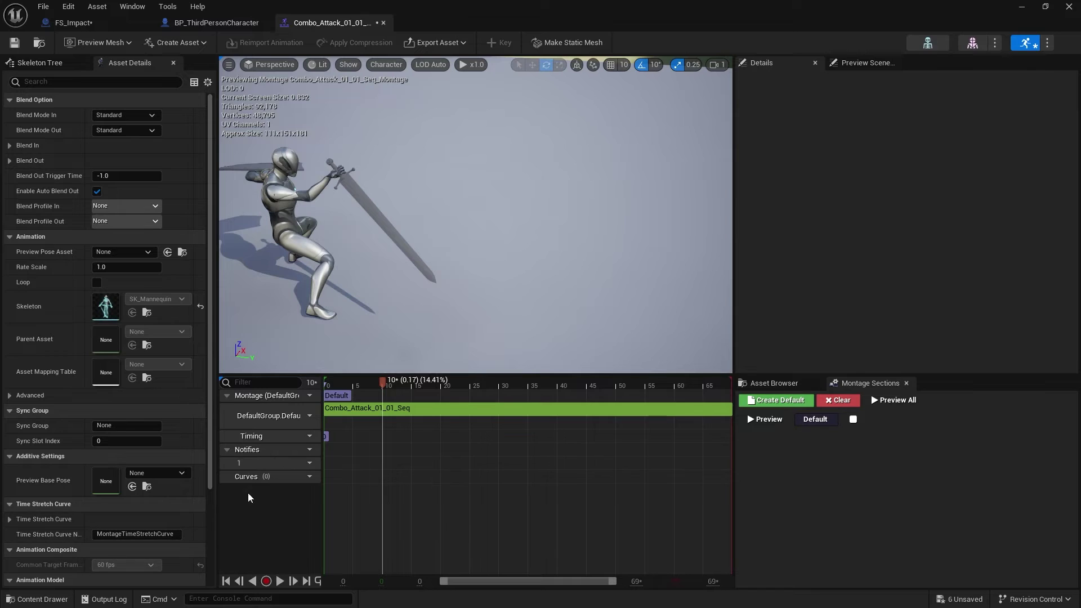
pyautogui.rightClick(383, 466)
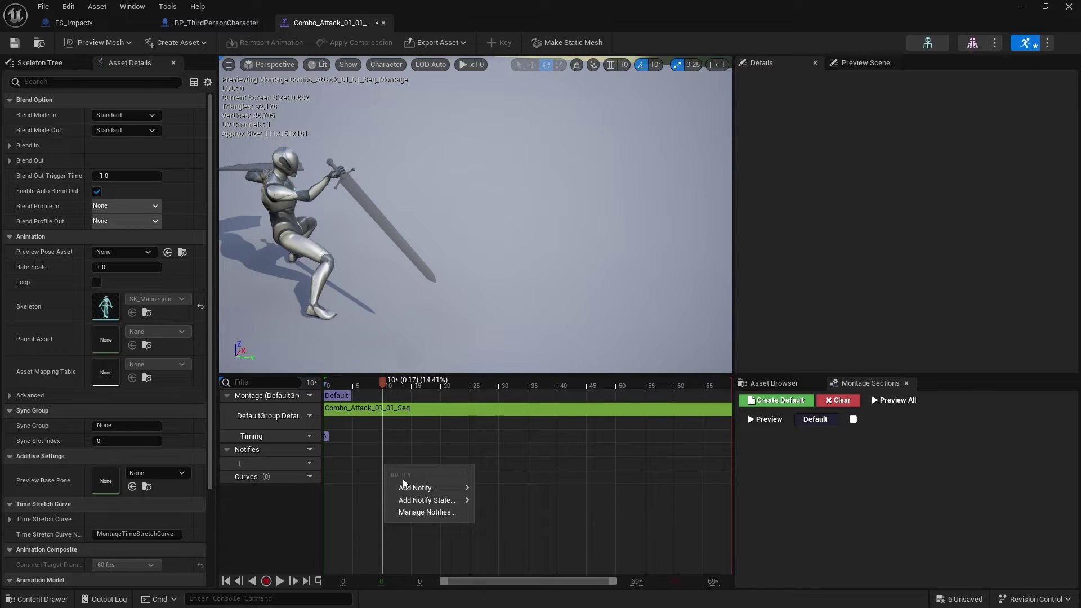
pyautogui.moveTo(410, 488)
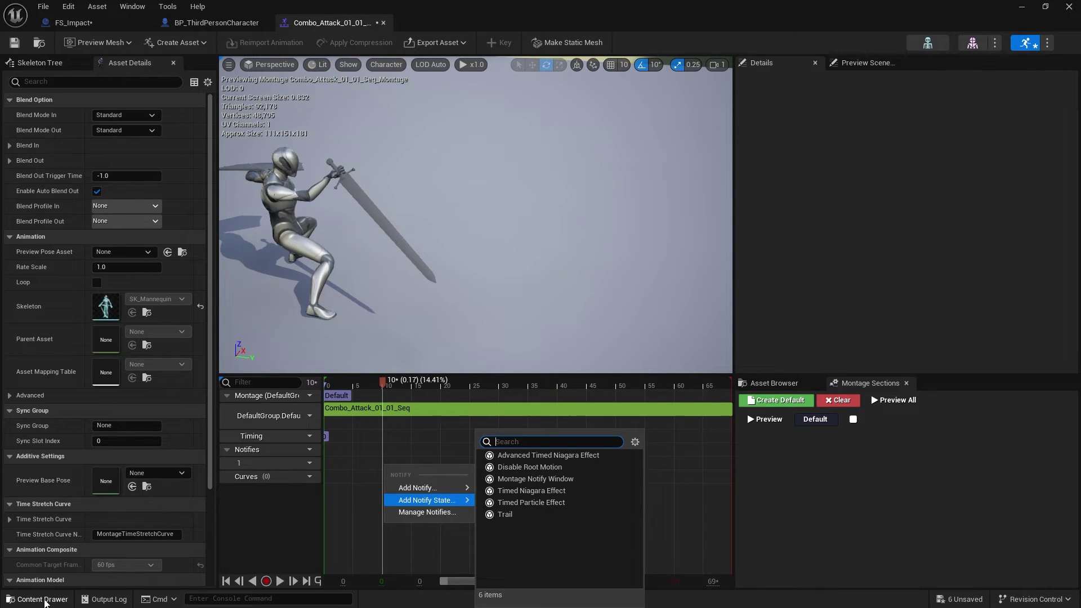
# - Create a Blueprint Class in the Content folder with AnimNotify as its parent class, and name it AnimNotify_Impact
pyautogui.click(38, 598)
pyautogui.click(220, 396)
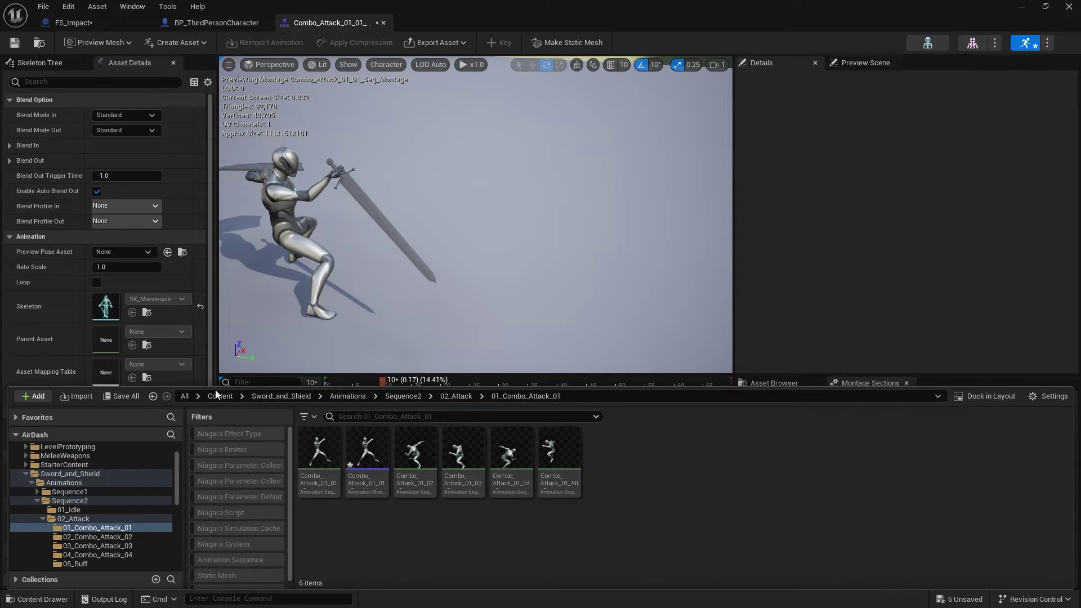
pyautogui.rightClick(656, 462)
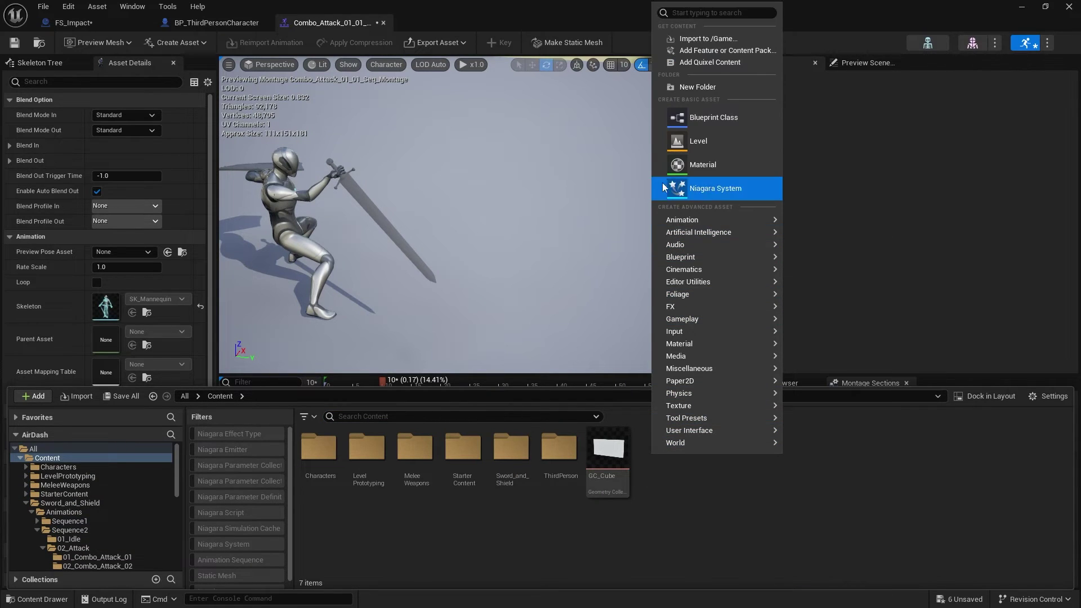
pyautogui.click(711, 117)
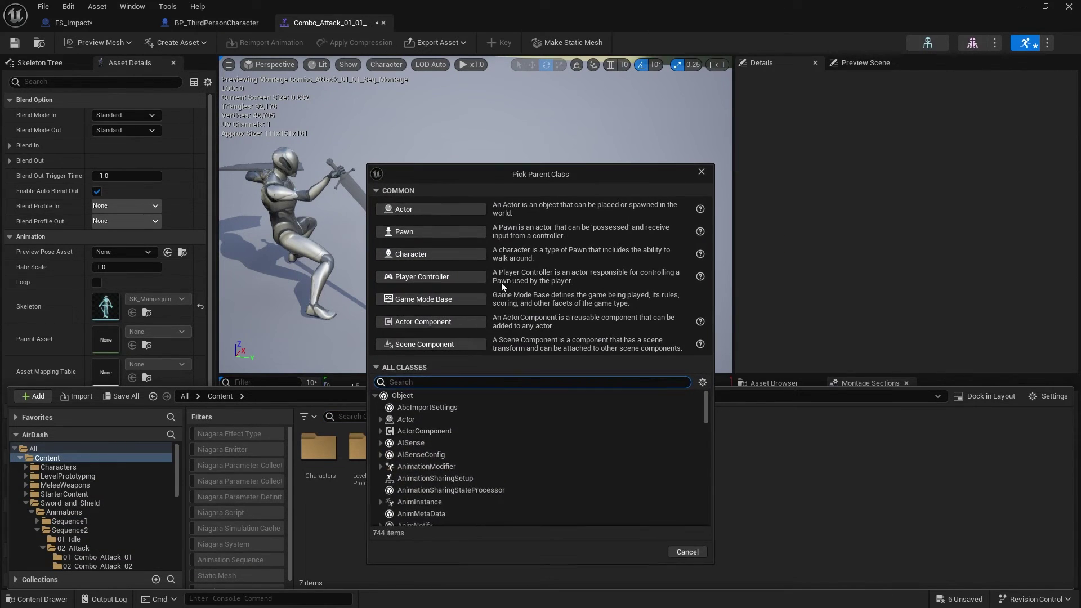
pyautogui.write('anim not')
pyautogui.click(423, 407)
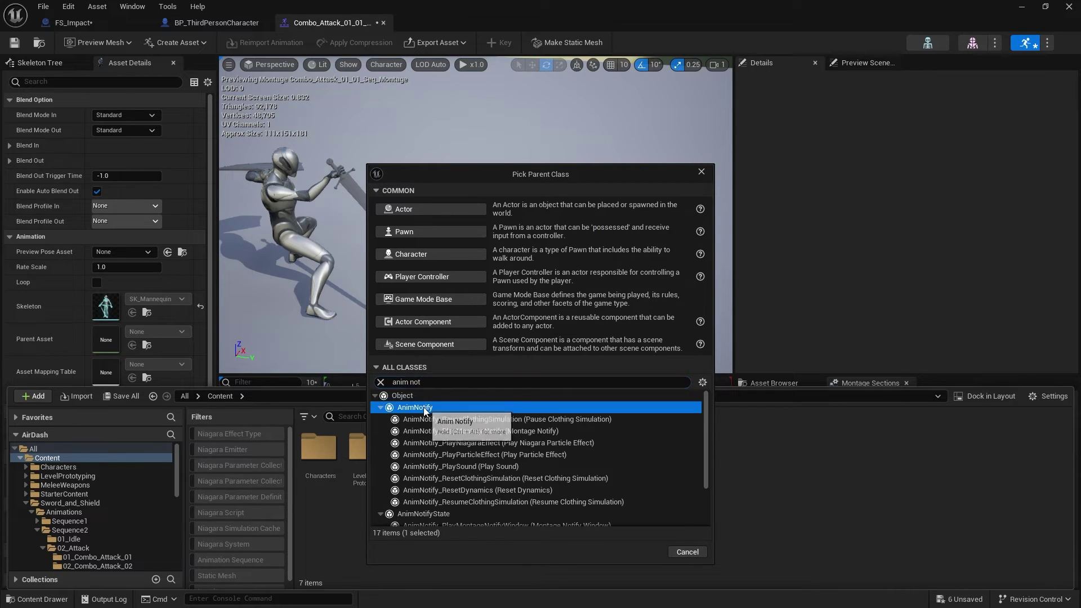
pyautogui.click(643, 553)
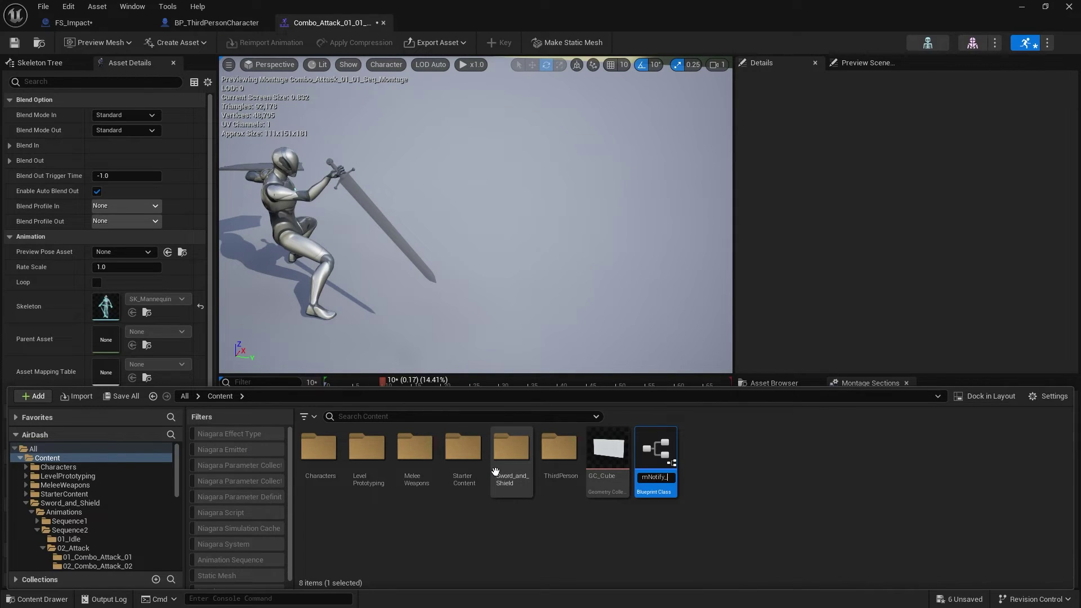
pyautogui.write('AnimNotify_Impact')
pyautogui.press('Return')
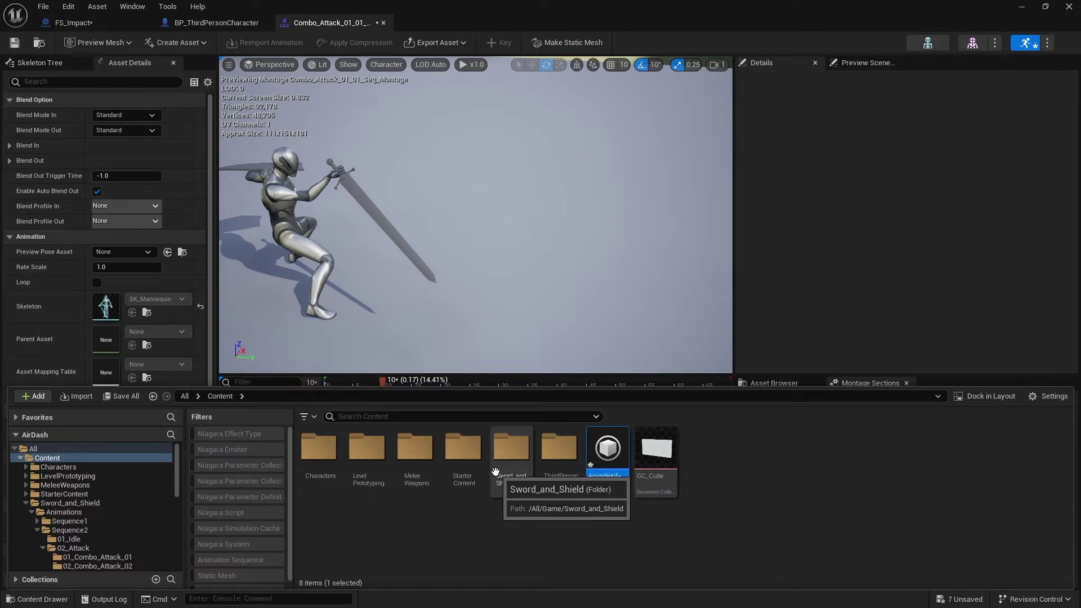
# - Open the AnimNotify_Impact blueprint and override its Received Notify function
pyautogui.doubleClick(612, 446)
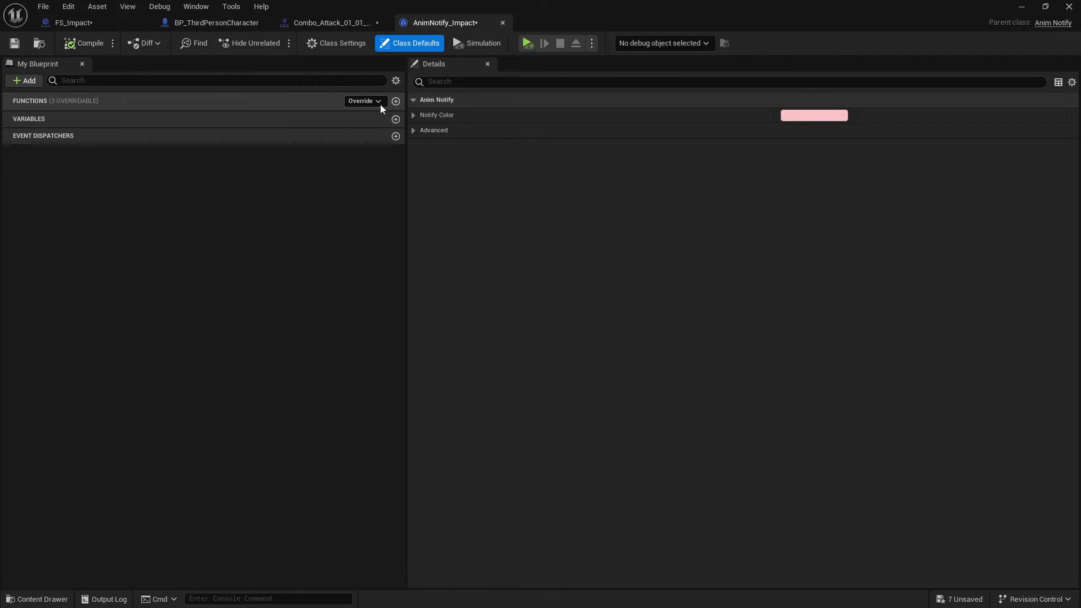
pyautogui.click(380, 103)
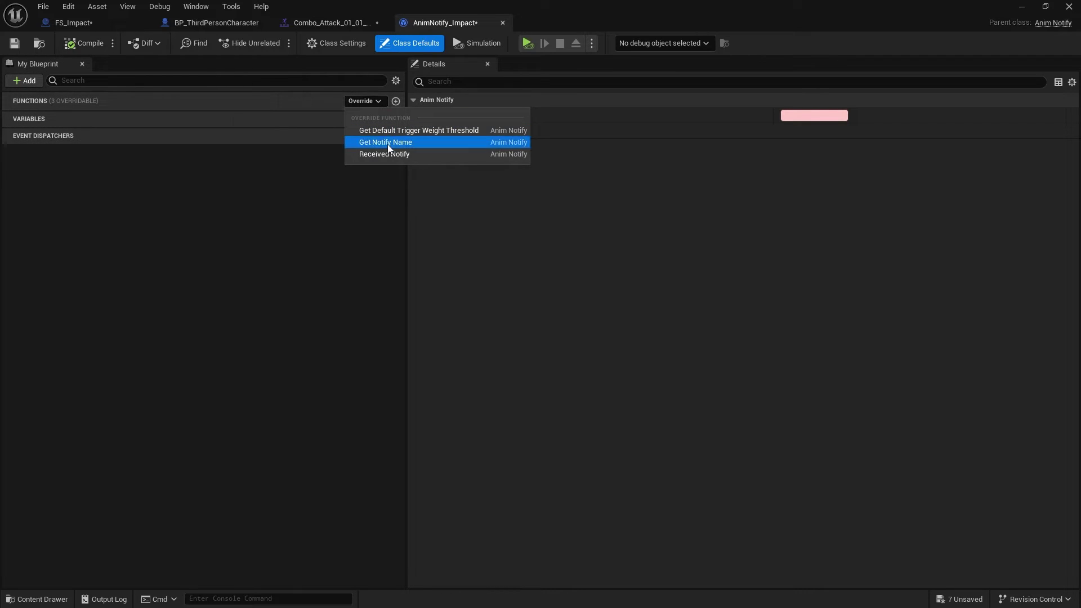
pyautogui.click(405, 156)
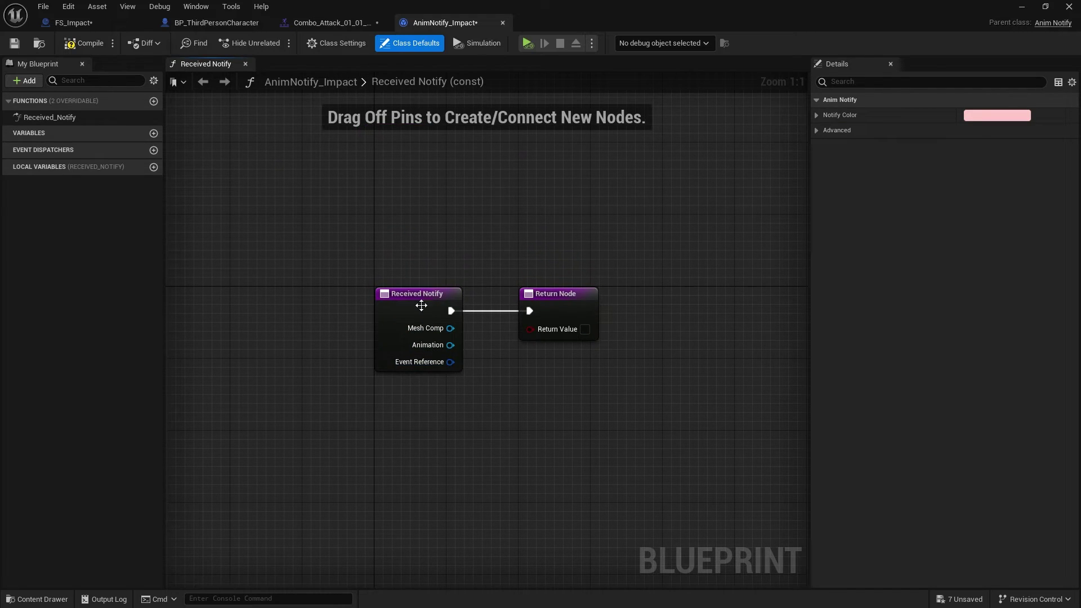
# - Insert a Spawn Actor from Class node between Received Notify and the Return Node, and set its class to FS_Impact
pyautogui.moveTo(421, 295); pyautogui.dragTo(288, 210, button='right')
pyautogui.moveTo(425, 217); pyautogui.dragTo(722, 217)
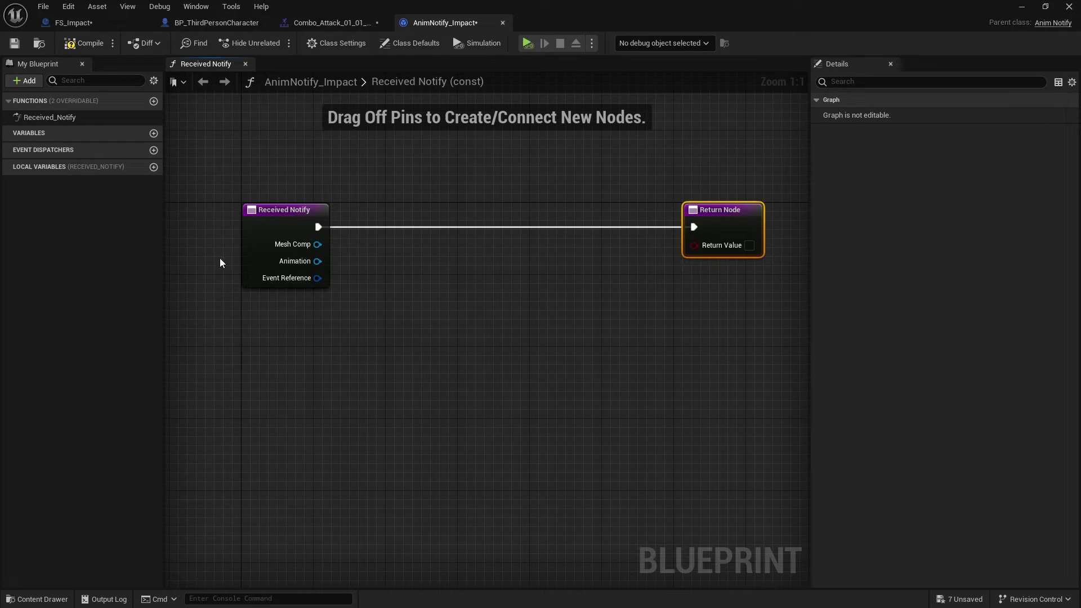
pyautogui.moveTo(279, 406); pyautogui.dragTo(366, 403, button='right')
pyautogui.moveTo(338, 227); pyautogui.dragTo(427, 208)
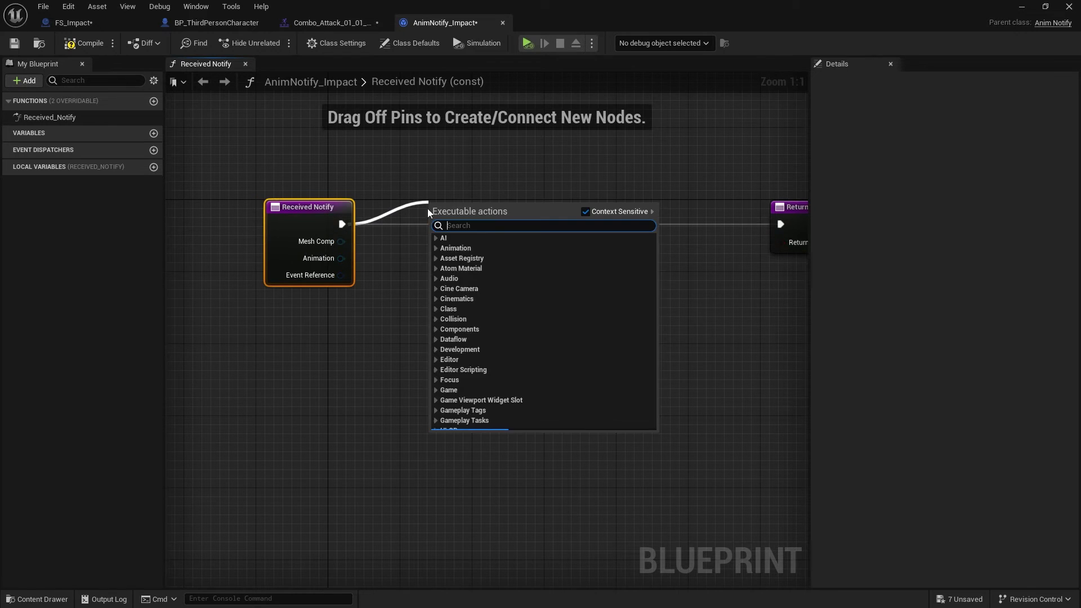
pyautogui.write('spawn act')
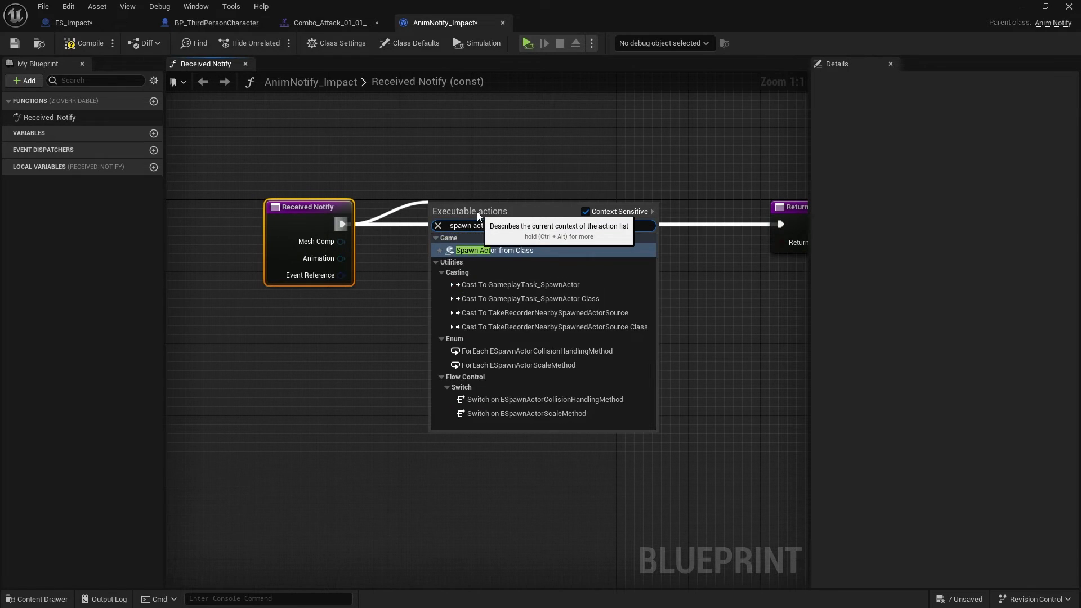
pyautogui.press('Return')
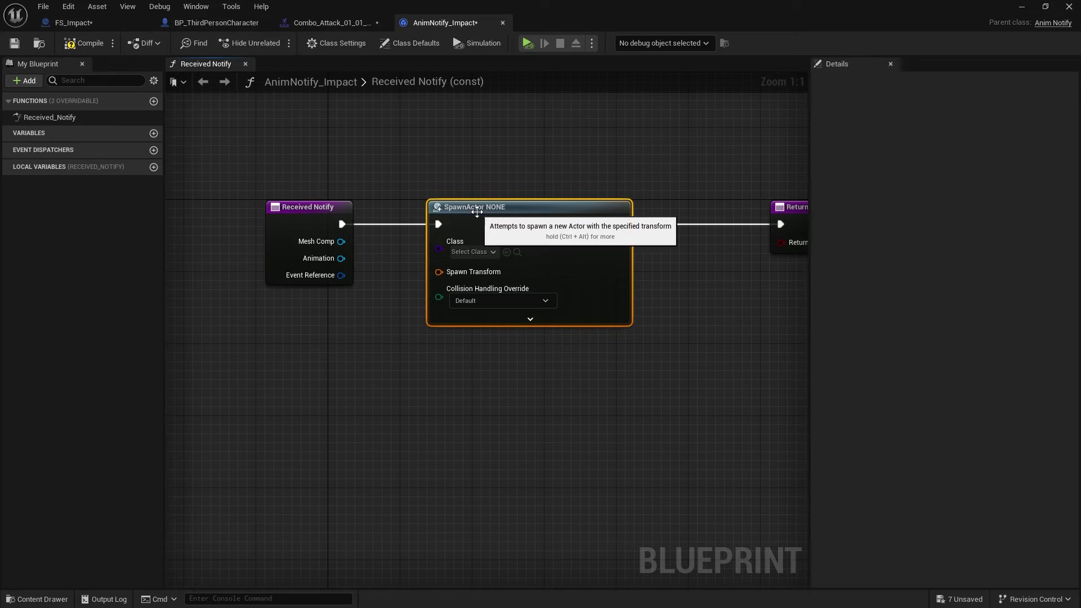
pyautogui.click(478, 253)
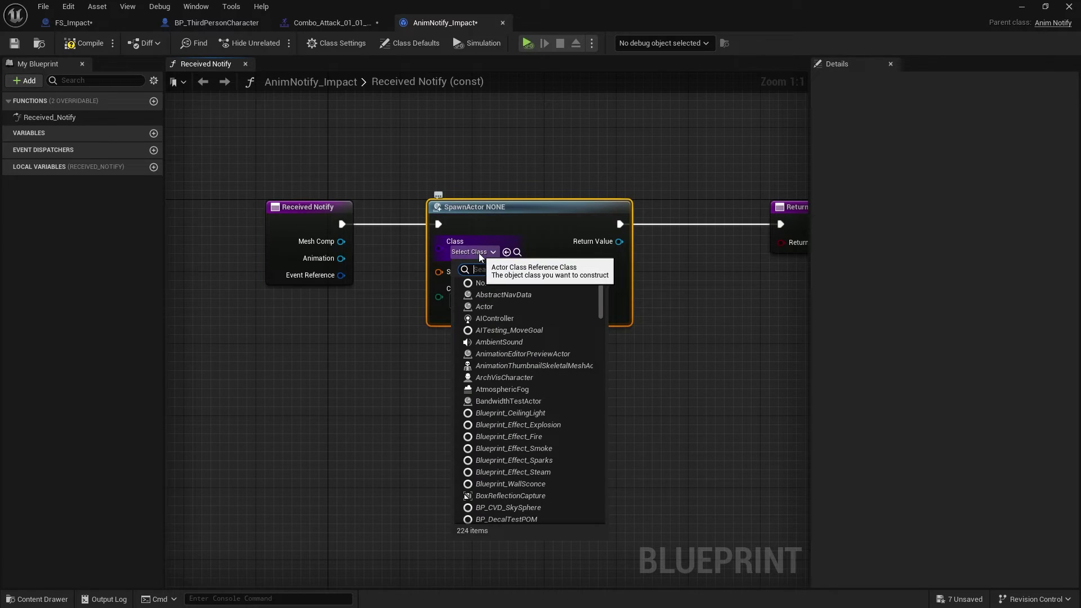
pyautogui.write('impact')
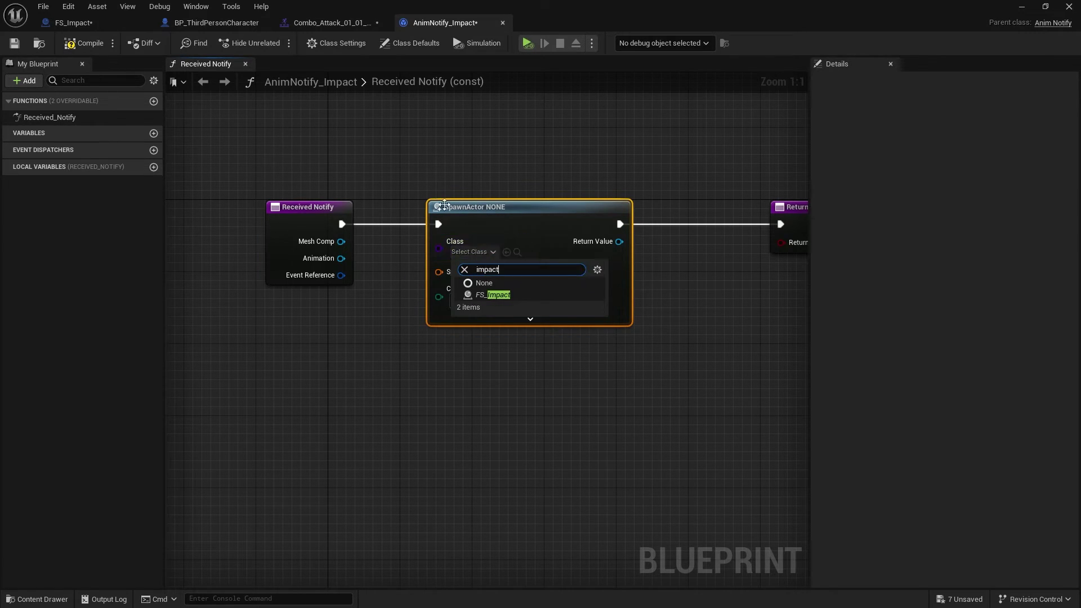
pyautogui.click(510, 298)
pyautogui.moveTo(522, 230); pyautogui.dragTo(584, 229)
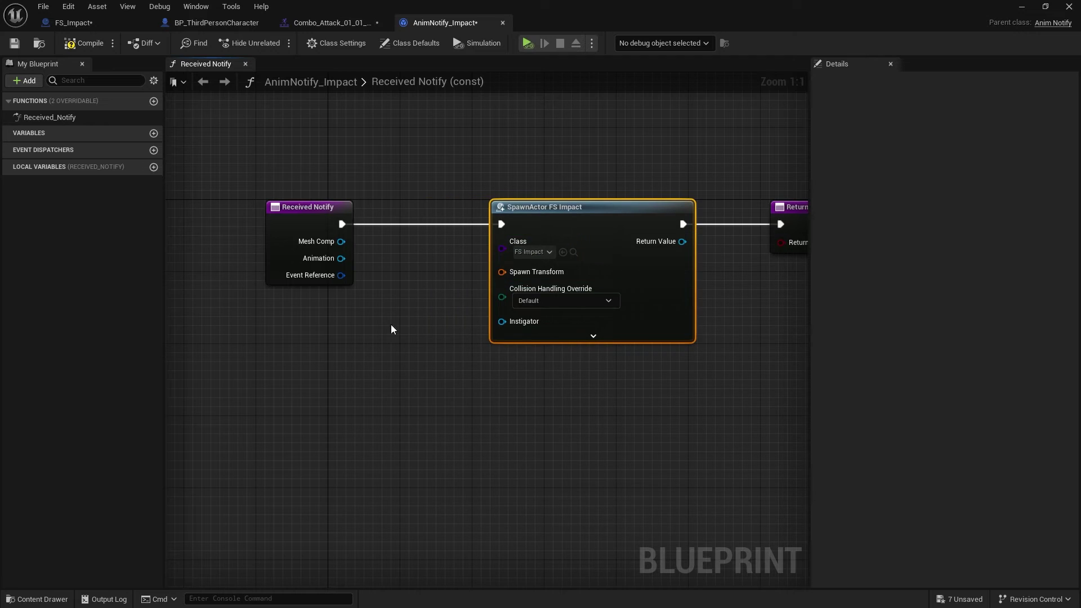
# - Add a Get Socket Transform node that takes Received Notify's Mesh Comp as its target
pyautogui.moveTo(320, 281); pyautogui.dragTo(367, 285, button='right')
pyautogui.moveTo(336, 268); pyautogui.dragTo(256, 234)
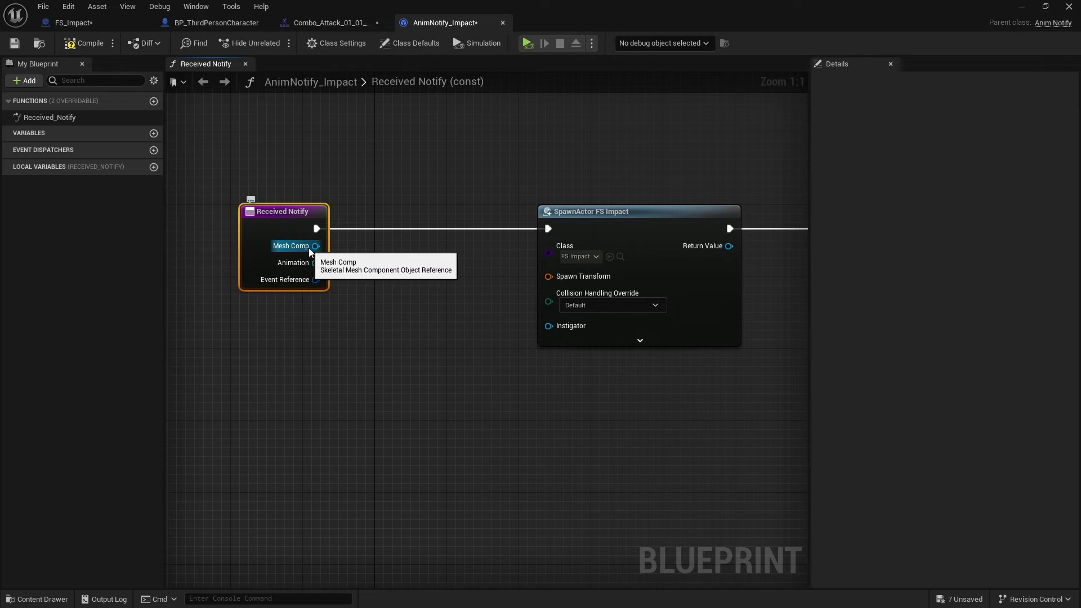
pyautogui.moveTo(308, 247); pyautogui.dragTo(339, 294)
pyautogui.write('get')
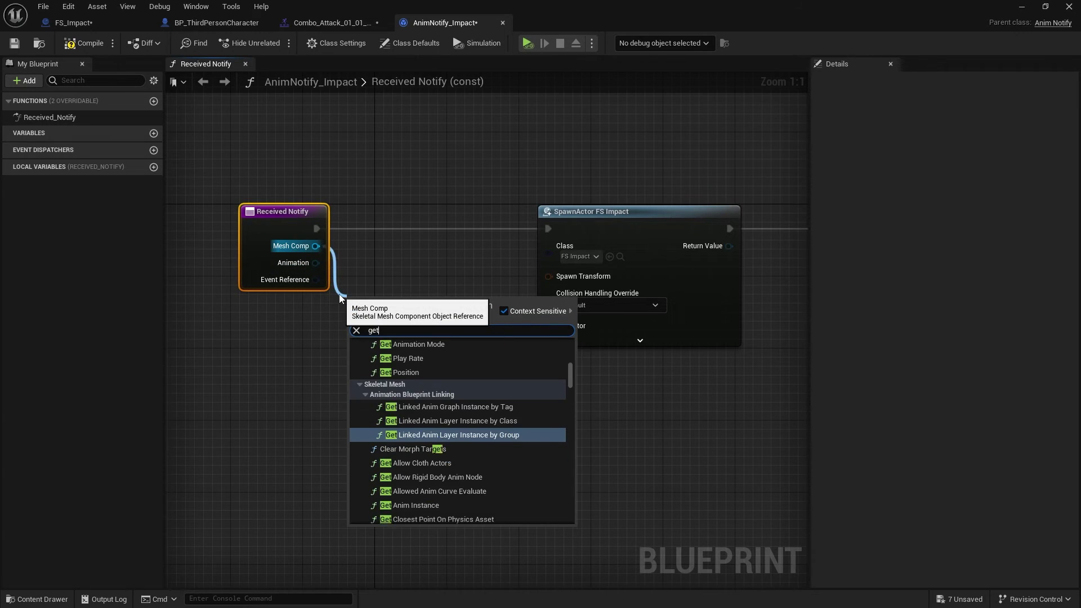
pyautogui.write(' cocketget cocket')
pyautogui.press('BackSpace')
pyautogui.press('BackSpace')
pyautogui.press('BackSpace')
pyautogui.press('BackSpace')
pyautogui.press('BackSpace')
pyautogui.press('BackSpace')
pyautogui.write('socket')
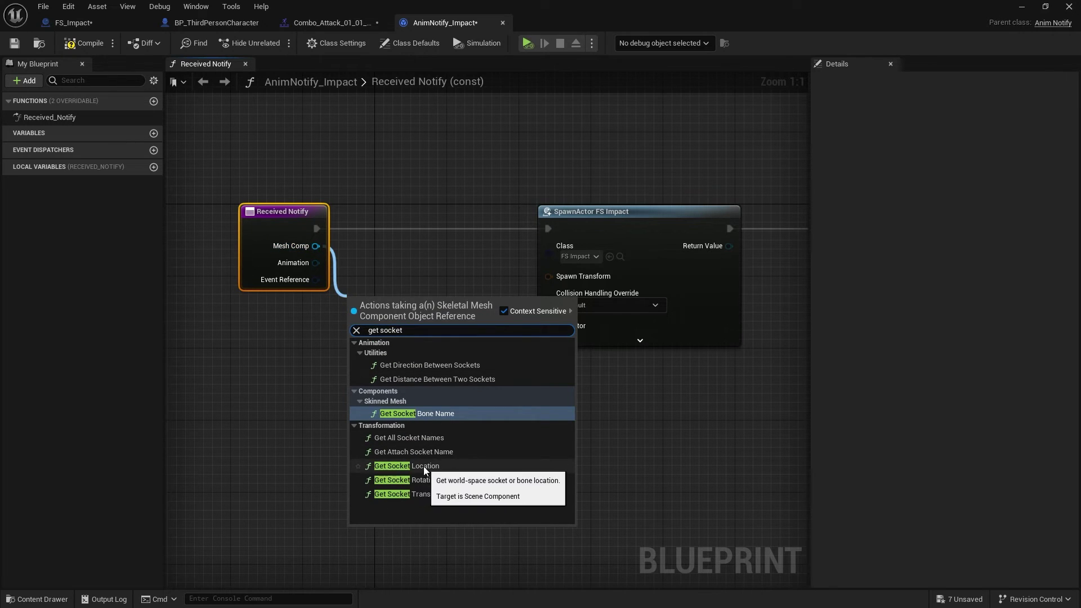
pyautogui.click(421, 493)
# - Connect the Get Socket Transform return value to SpawnActor's Spawn Transform, and set In Socket Name to Impact
pyautogui.moveTo(458, 294); pyautogui.dragTo(410, 295)
pyautogui.moveTo(258, 225); pyautogui.dragTo(202, 229)
pyautogui.moveTo(476, 321); pyautogui.dragTo(558, 280)
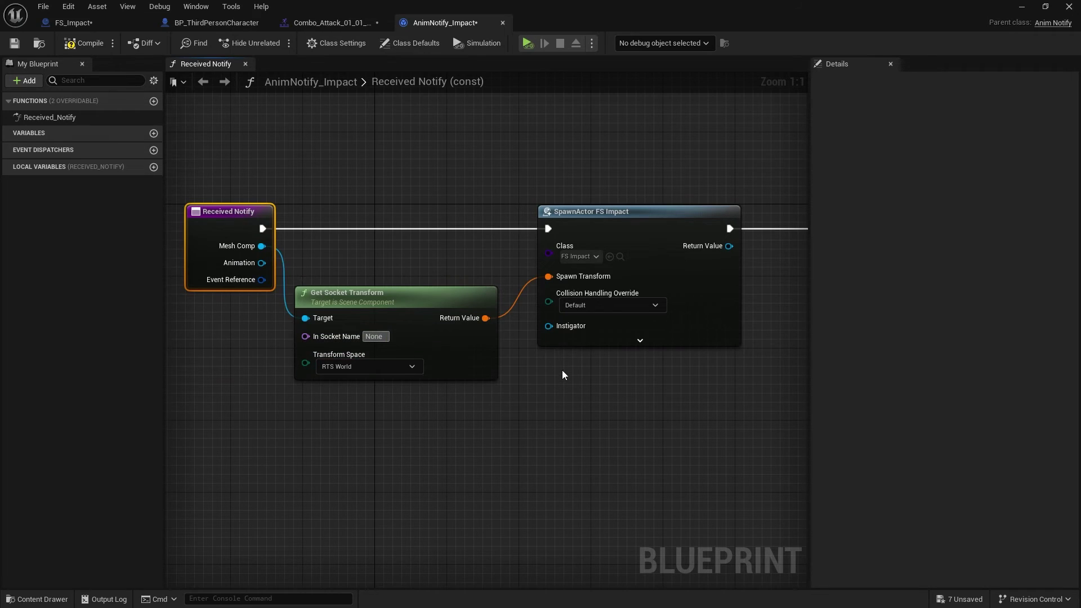
pyautogui.write('Impact')
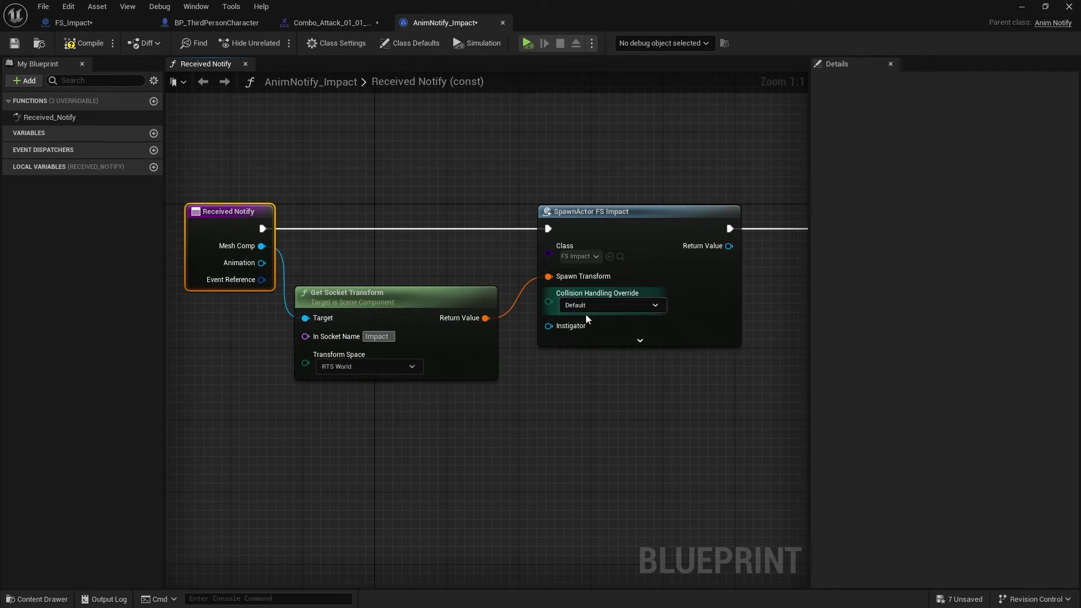
# - Set the Return Node's Return Value to true, and compile the AnimNotify_Impact blueprint
pyautogui.moveTo(685, 377); pyautogui.dragTo(512, 297, button='right')
pyautogui.click(583, 260)
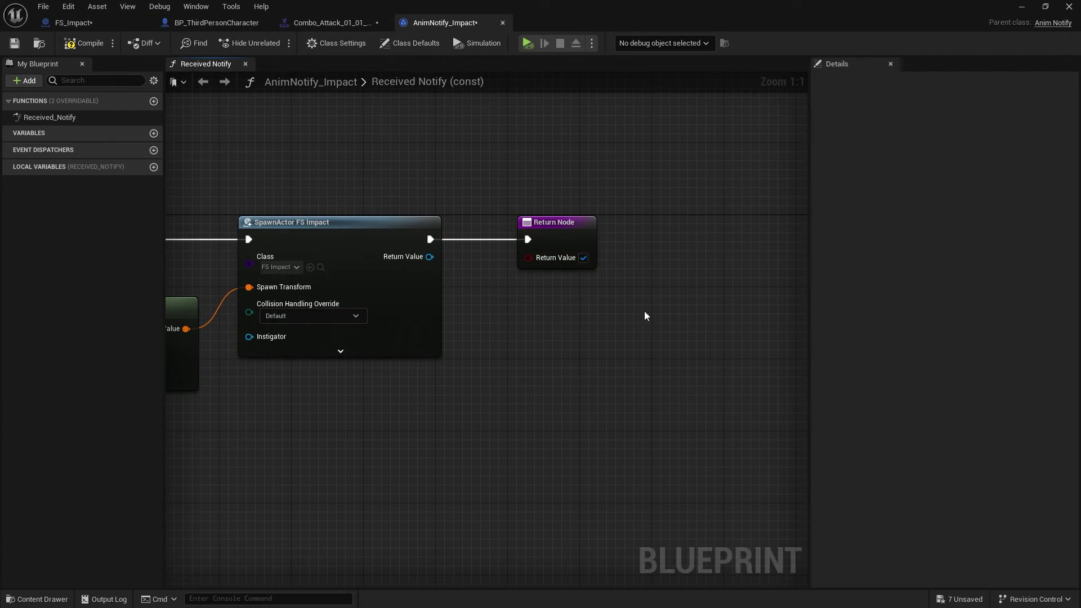
pyautogui.click(85, 43)
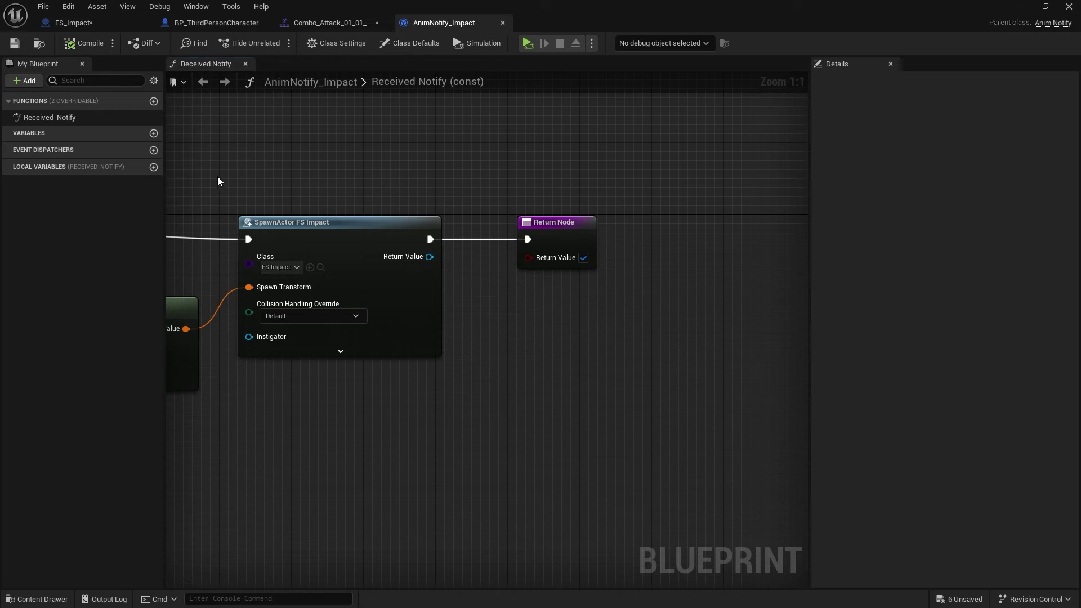
pyautogui.moveTo(214, 178); pyautogui.dragTo(440, 157, button='right')
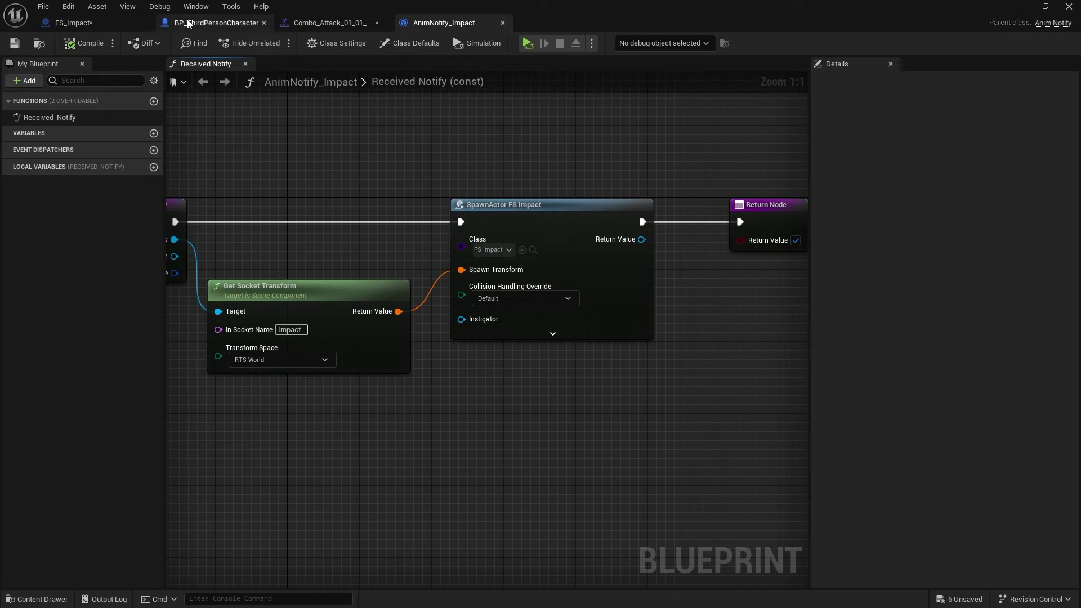
# - In the Combo_Attack_01_01_Seq_Montage asset, add an AnimNotify_Impact notify at about 0.17 s on notify track 1
pyautogui.click(332, 23)
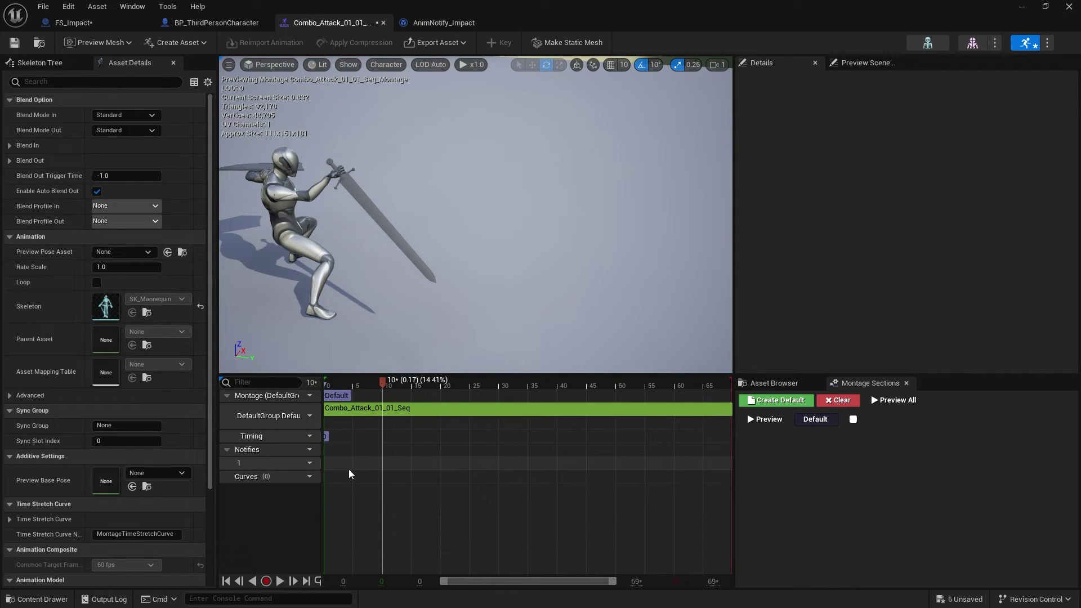
pyautogui.rightClick(381, 466)
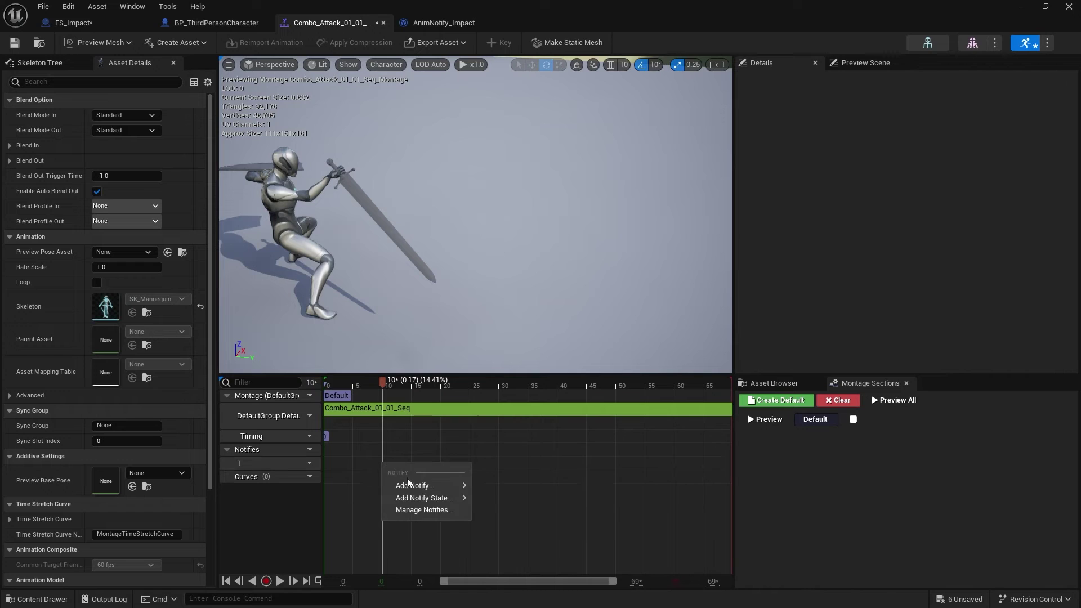
pyautogui.moveTo(416, 487)
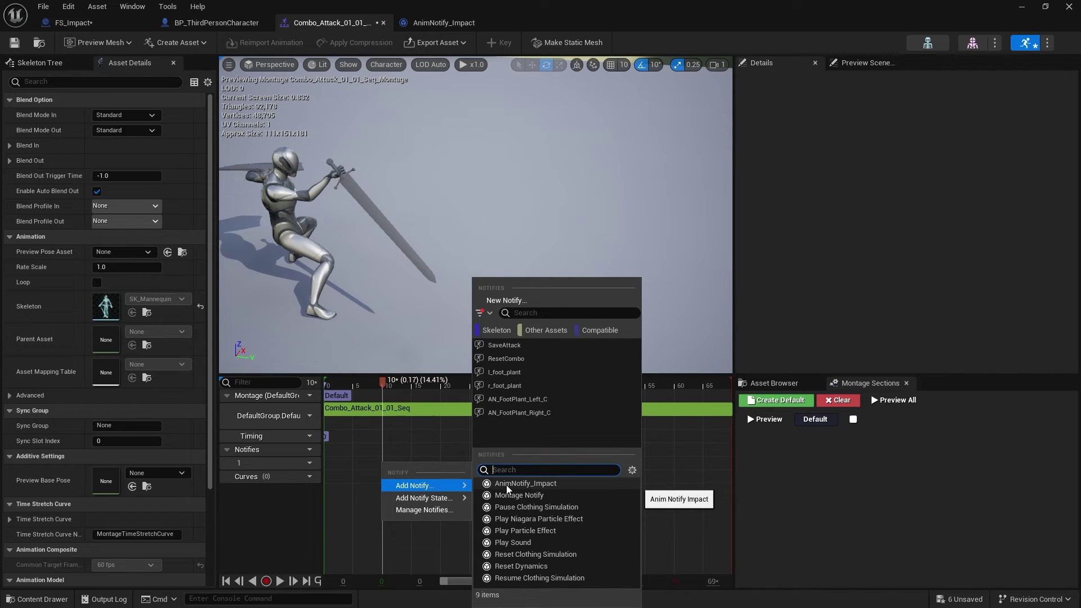
pyautogui.click(556, 484)
# - Examine the montage pose at about 0.23 s, and look through the skeleton tree for the hand_r bone that carries the sword
pyautogui.moveTo(383, 389); pyautogui.dragTo(406, 388)
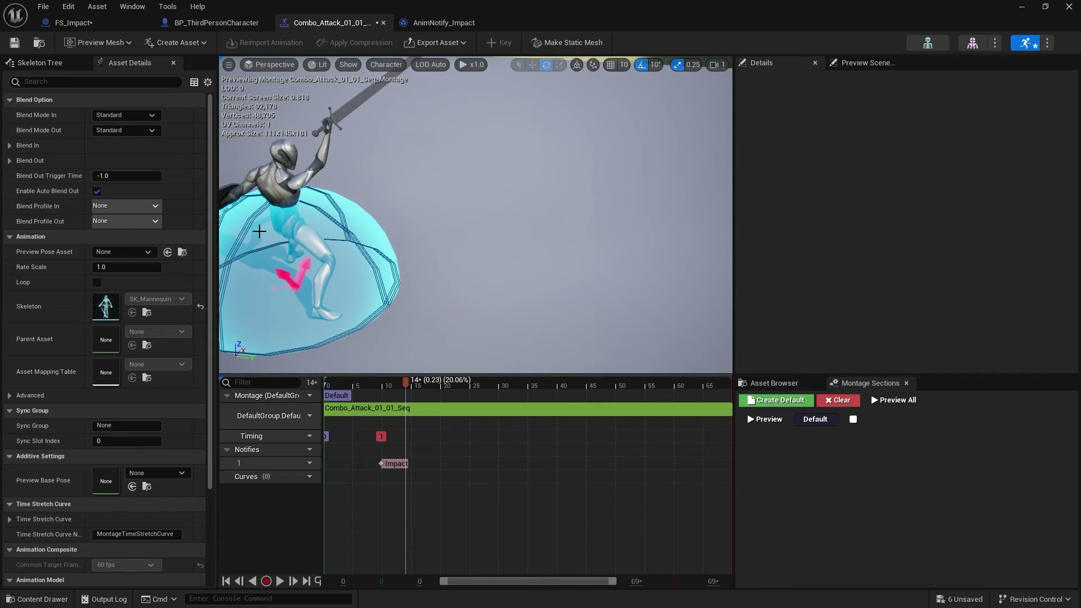
pyautogui.moveTo(410, 208)
pyautogui.mouseDown(button='right')
pyautogui.moveTo(361, 169)
pyautogui.moveTo(394, 212)
pyautogui.mouseUp(button='right')
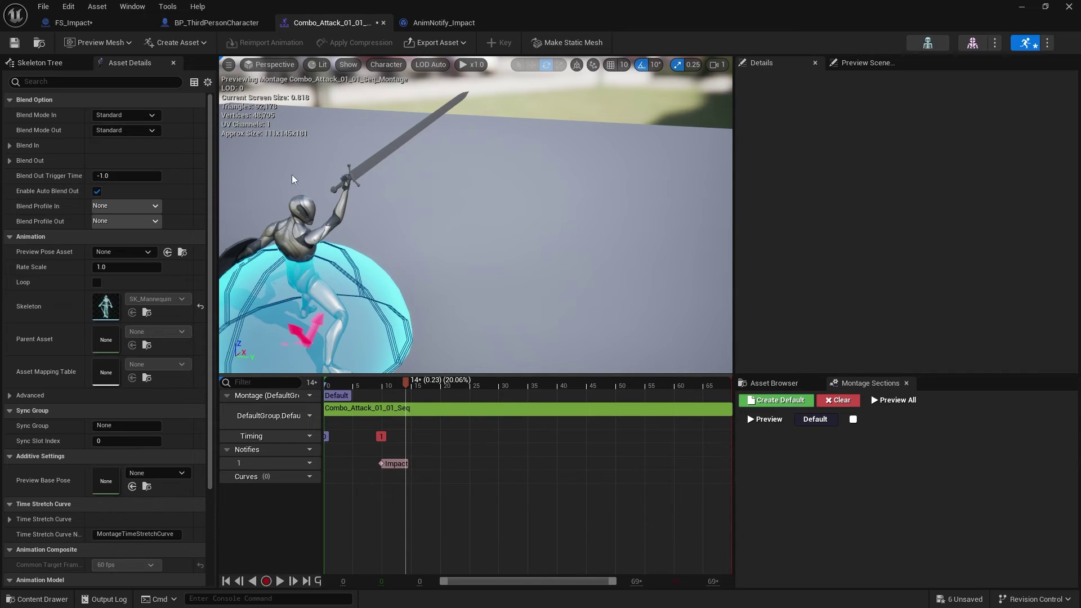
pyautogui.click(63, 67)
pyautogui.scroll(-1, 106, 361)
pyautogui.scroll(-3, 106, 364)
pyautogui.scroll(-6, 99, 357)
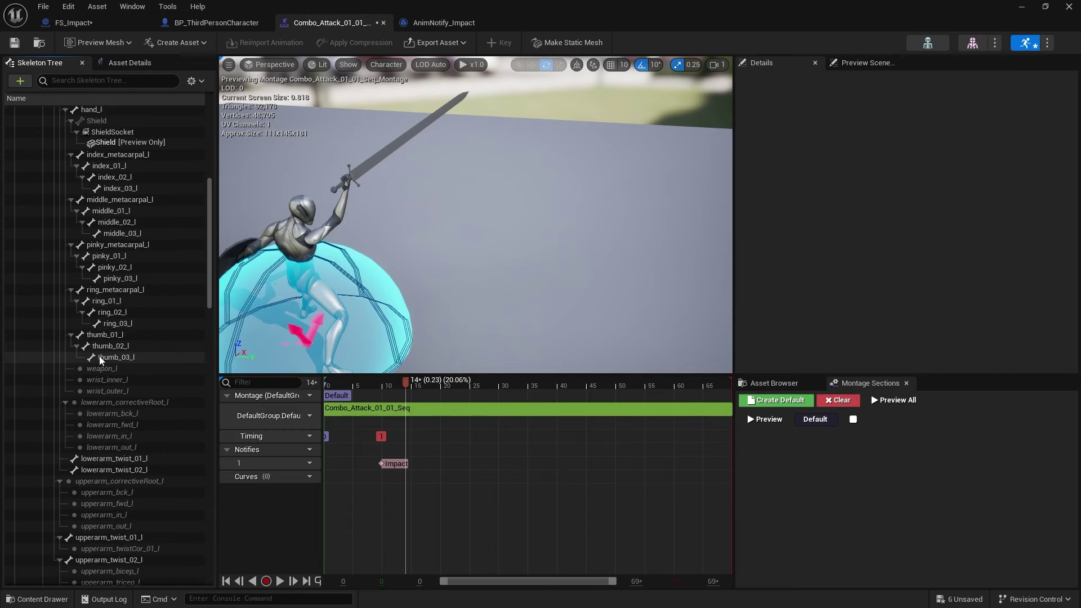
pyautogui.scroll(-5, 99, 361)
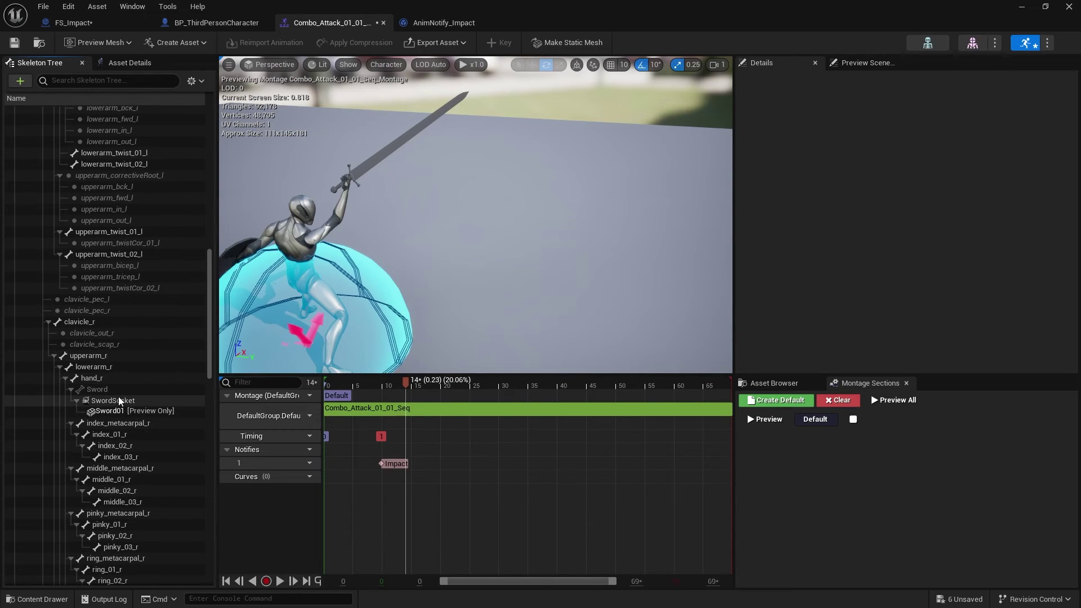
pyautogui.click(104, 381)
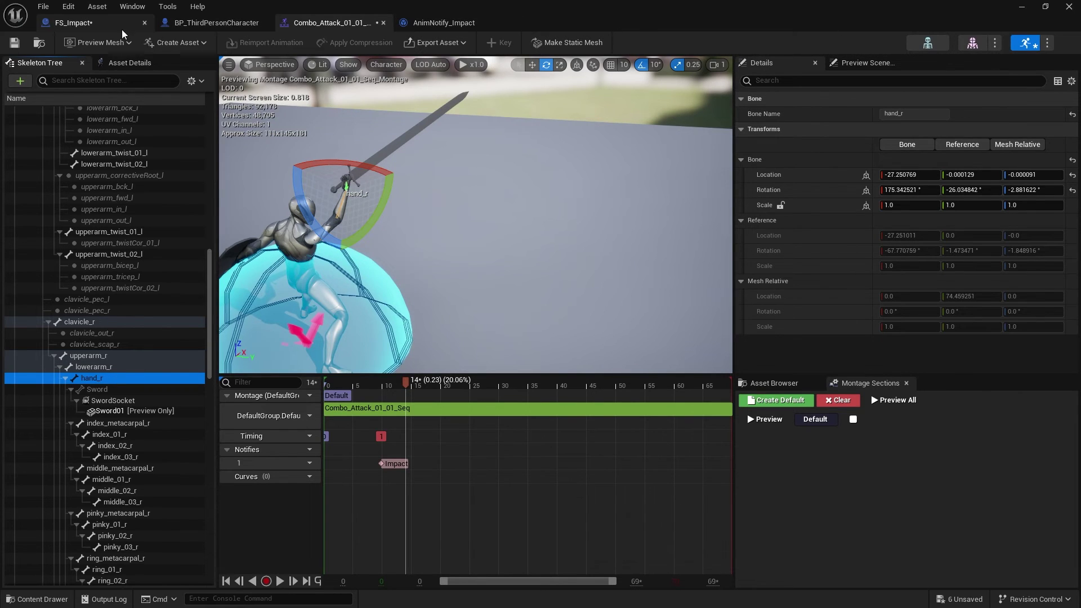
# - Open the SKM_Quinn_Simple mesh from the Mesh component of BP_ThirdPersonCharacter, and switch to its SK_Mannequin skeleton
pyautogui.click(215, 23)
pyautogui.click(62, 126)
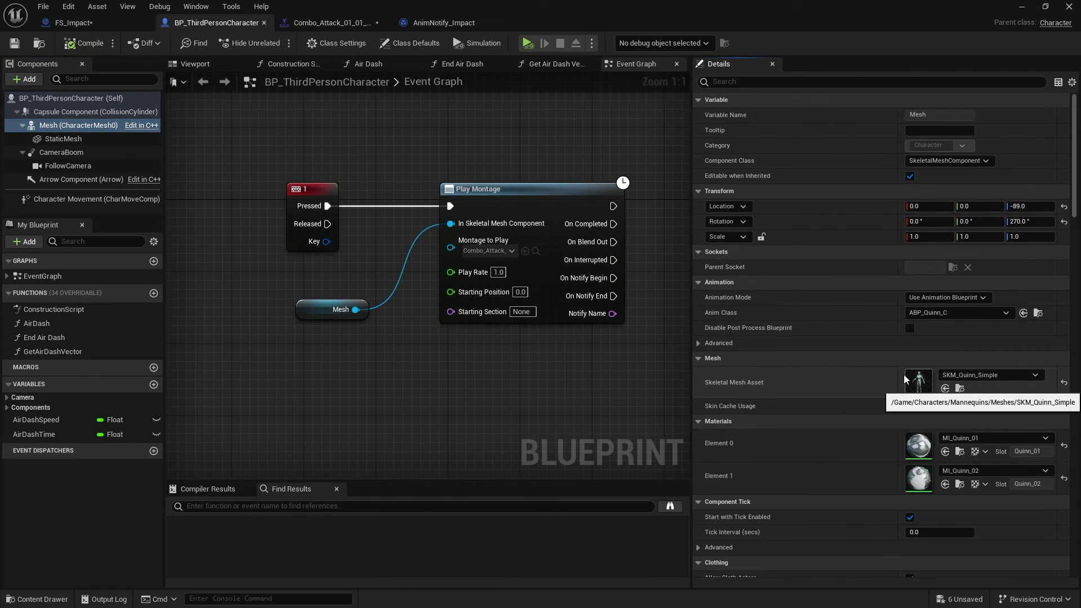
pyautogui.doubleClick(918, 381)
pyautogui.click(836, 48)
# - Add a socket to the hand_r bone of SK_Mannequin, and name it Impact
pyautogui.scroll(-10, 123, 355)
pyautogui.scroll(-3, 113, 342)
pyautogui.click(106, 443)
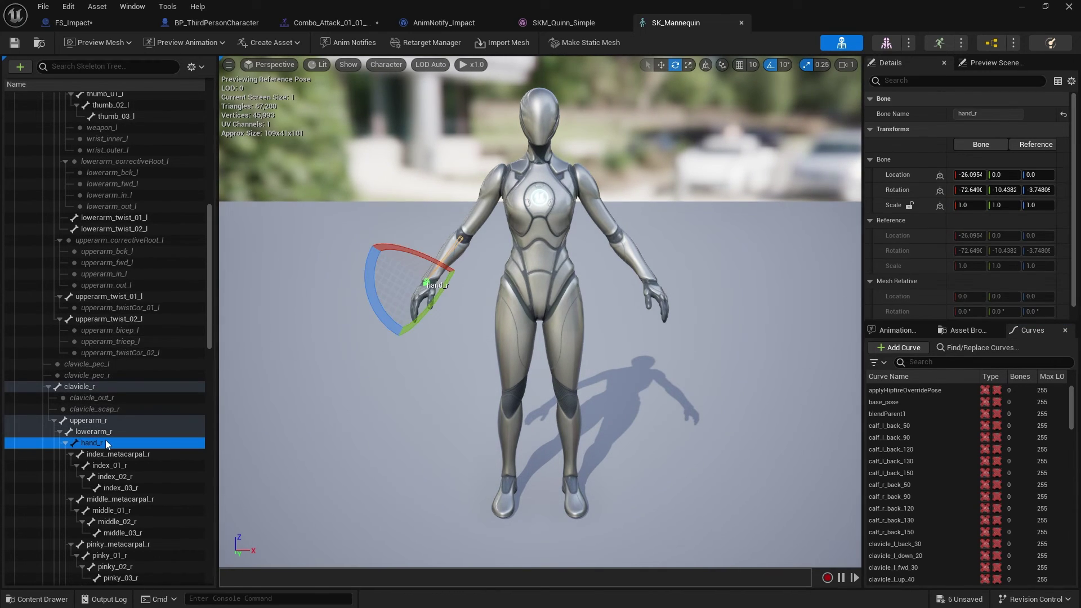
pyautogui.rightClick(107, 443)
pyautogui.moveTo(158, 399)
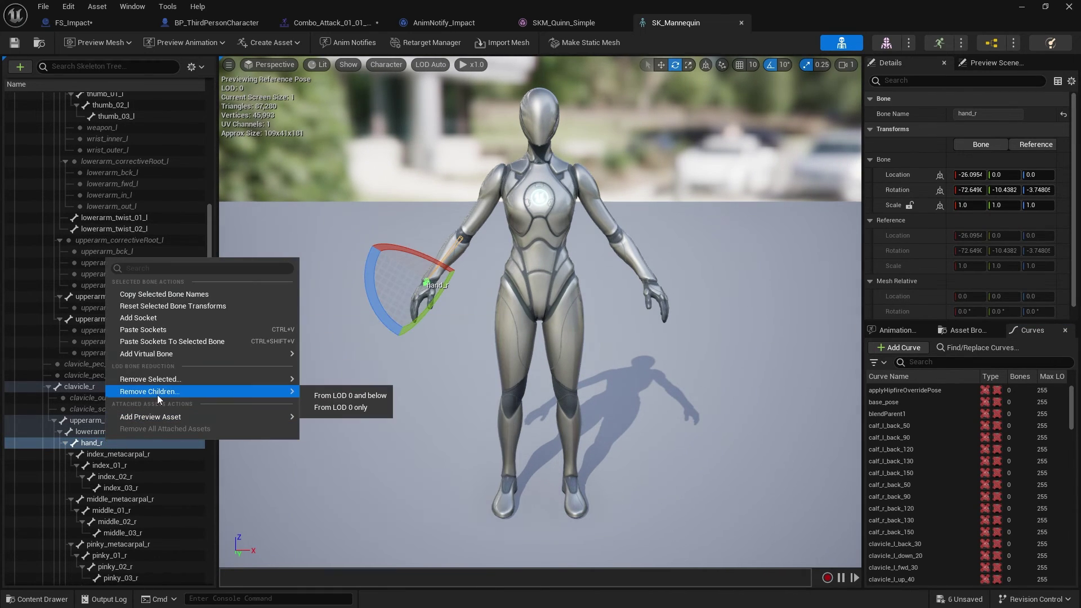
pyautogui.click(155, 319)
pyautogui.click(119, 455)
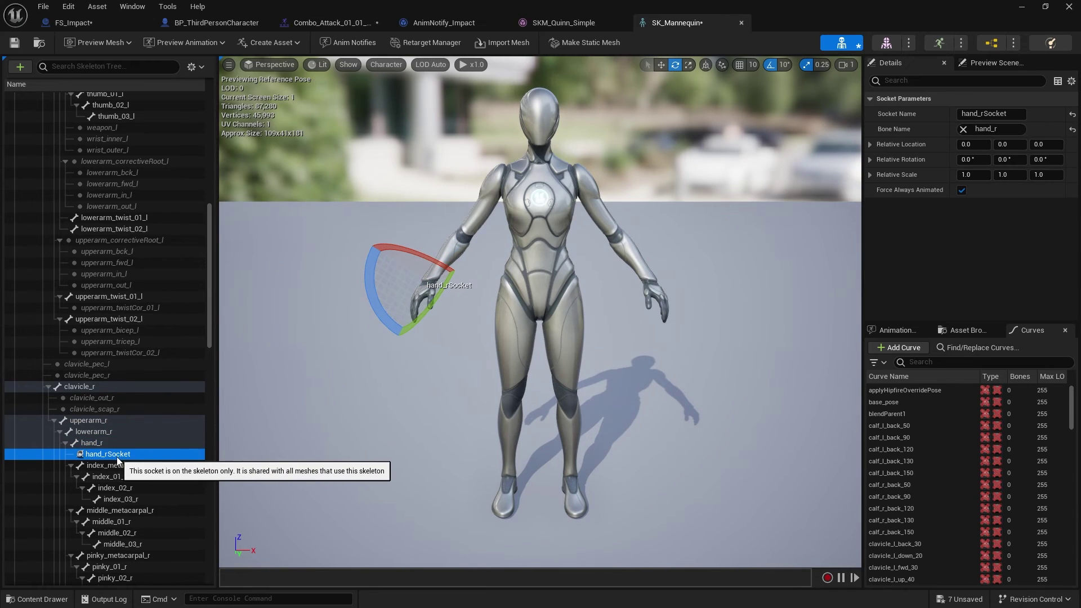
pyautogui.press('F2')
pyautogui.write('Impact')
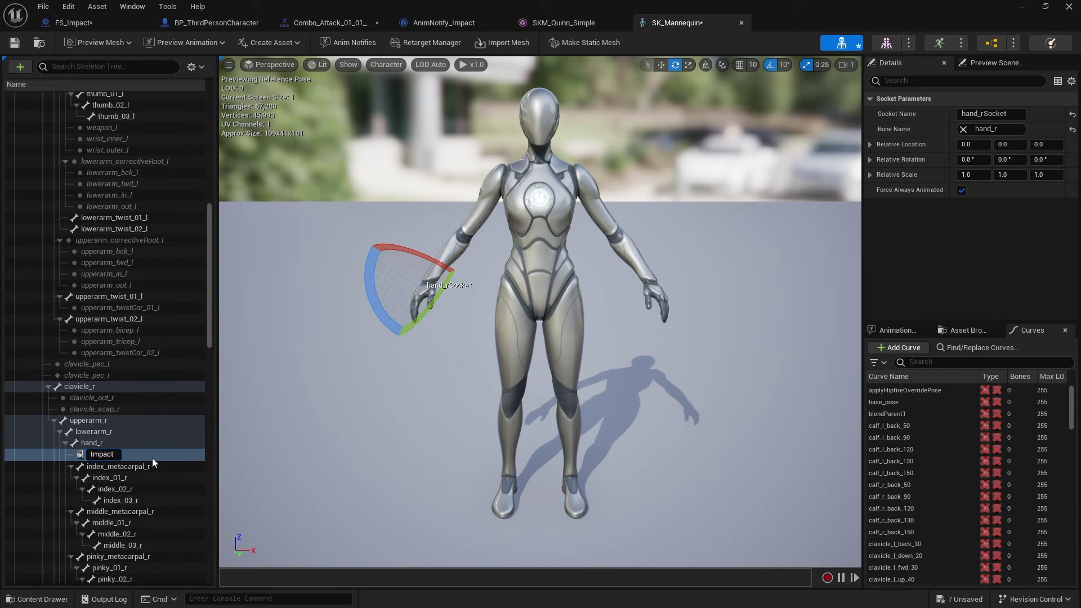
pyautogui.press('Return')
# - Move the Impact socket along its X axis to a relative location of about -67.7, and save the skeleton
pyautogui.moveTo(377, 408); pyautogui.dragTo(583, 305, button='right')
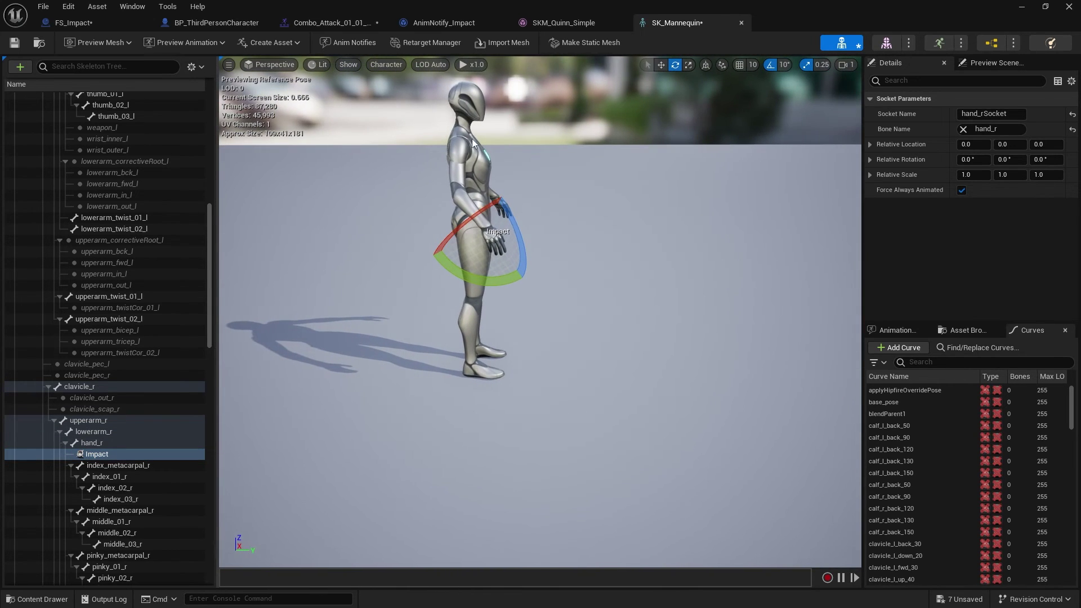
pyautogui.click(661, 64)
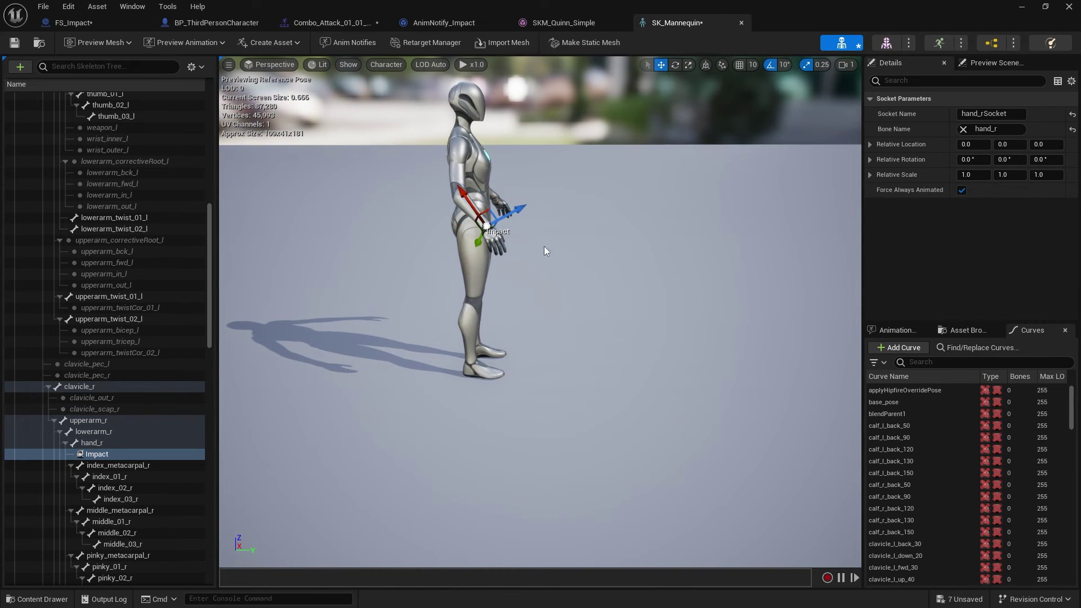
pyautogui.moveTo(624, 180); pyautogui.dragTo(450, 240)
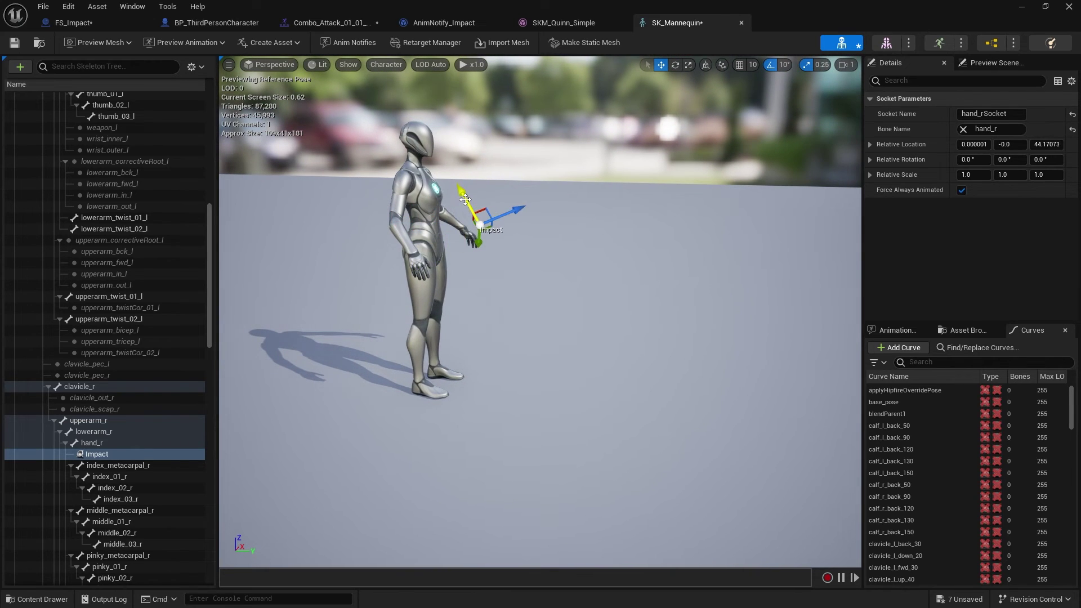
pyautogui.hotkey('ctrl', 'z')
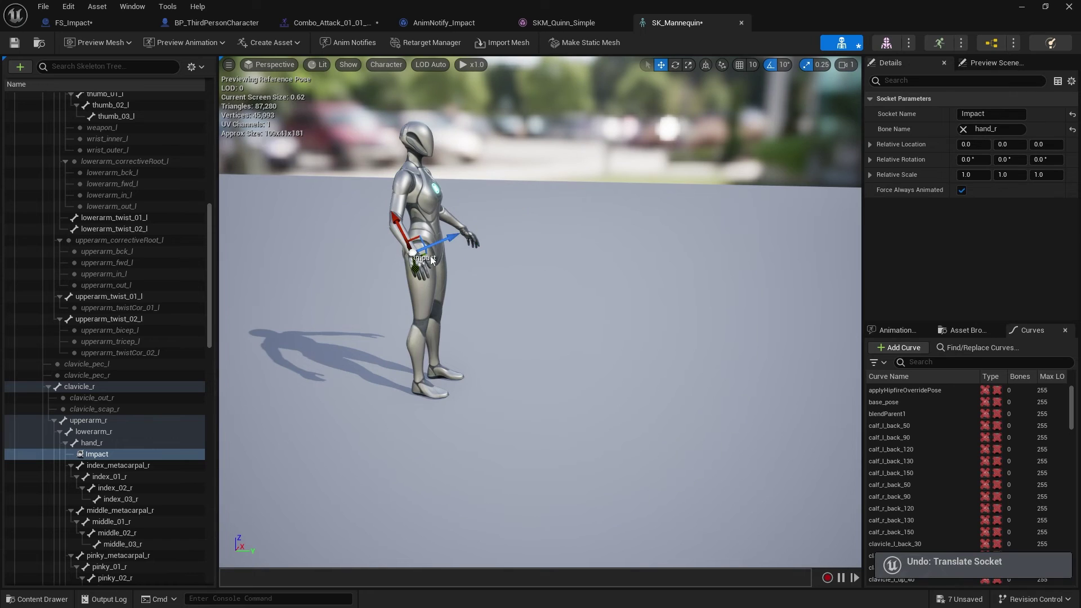
pyautogui.moveTo(398, 224); pyautogui.dragTo(433, 297)
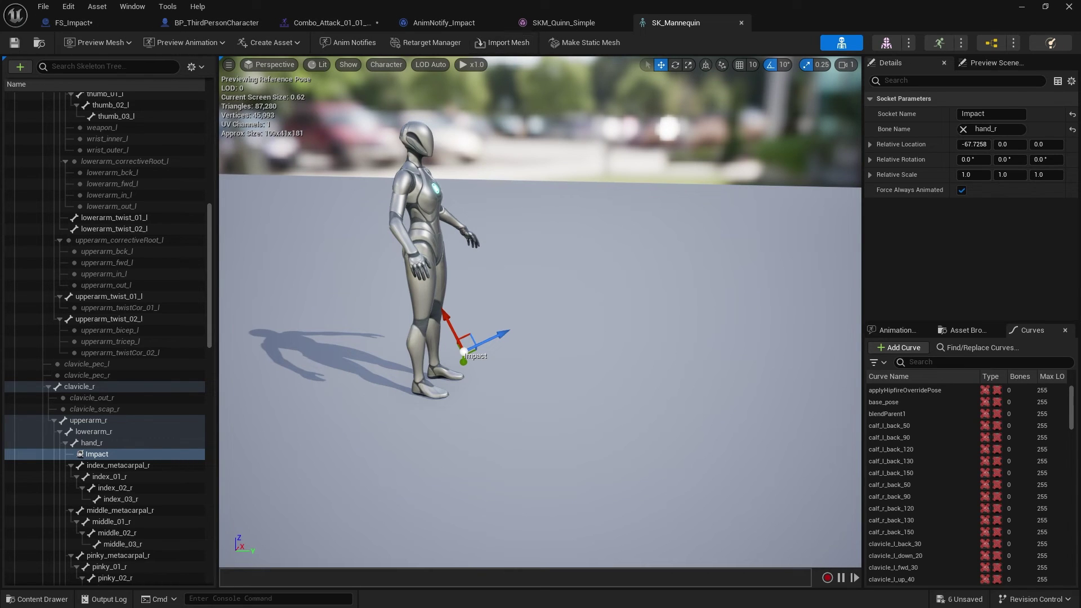
# - Return to the ThirdPersonMap level and start playing it in the editor viewport
pyautogui.click(1022, 6)
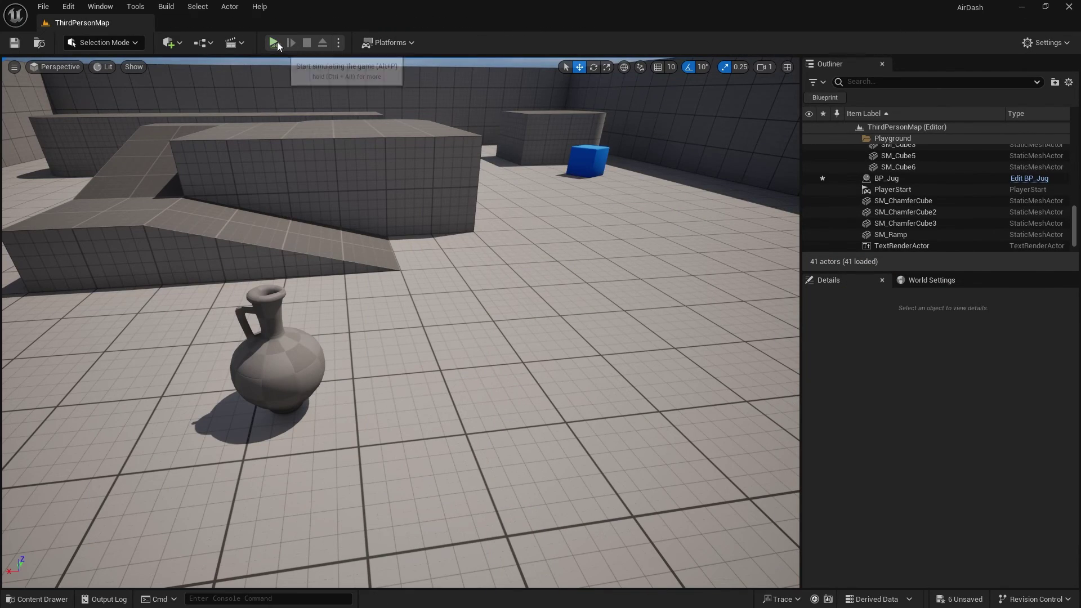
pyautogui.click(338, 42)
pyautogui.click(383, 82)
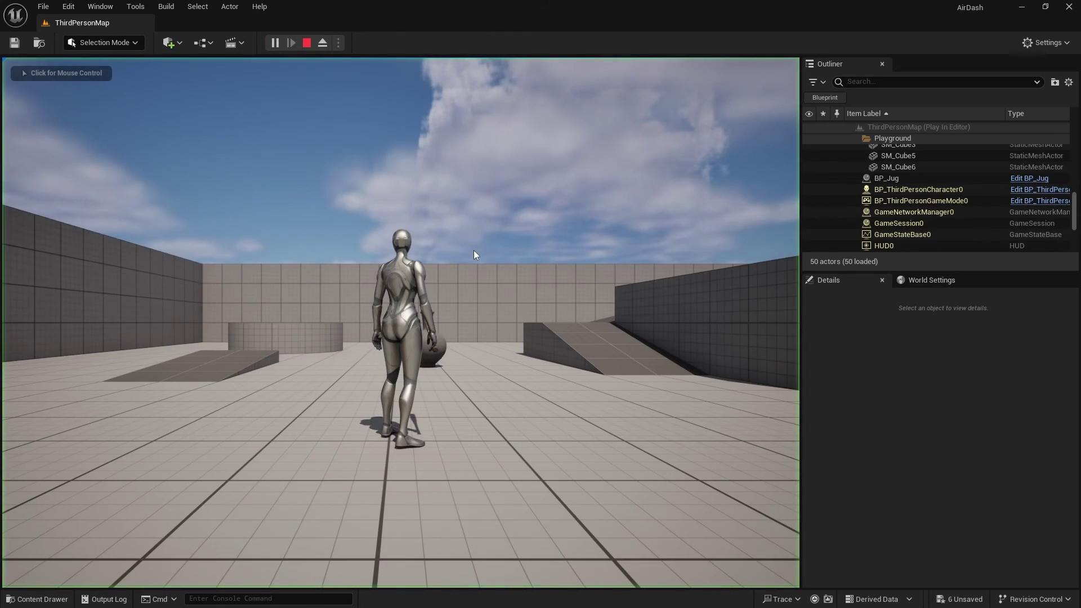
# - Run the character up to the jug, smash it with the sword attack, look over the fragments, and stop the play session
pyautogui.press('w')
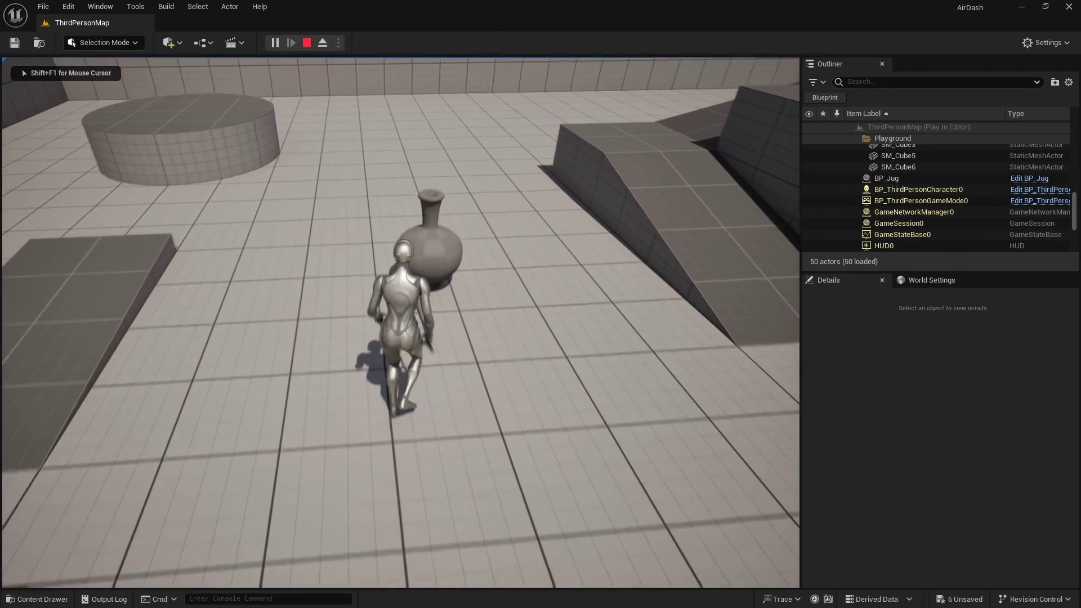
pyautogui.press('w')
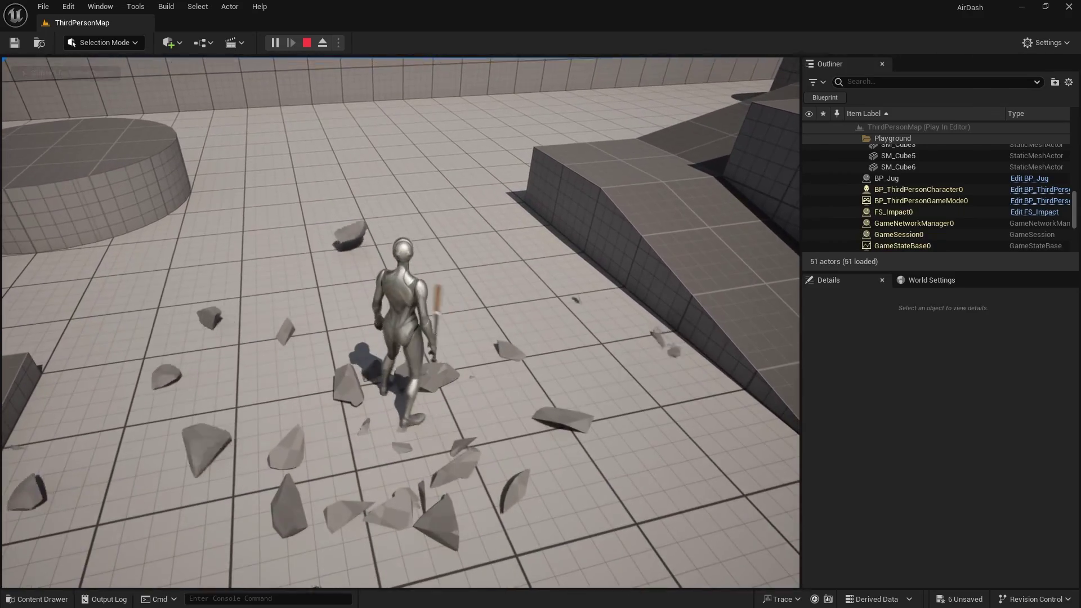
pyautogui.press('w')
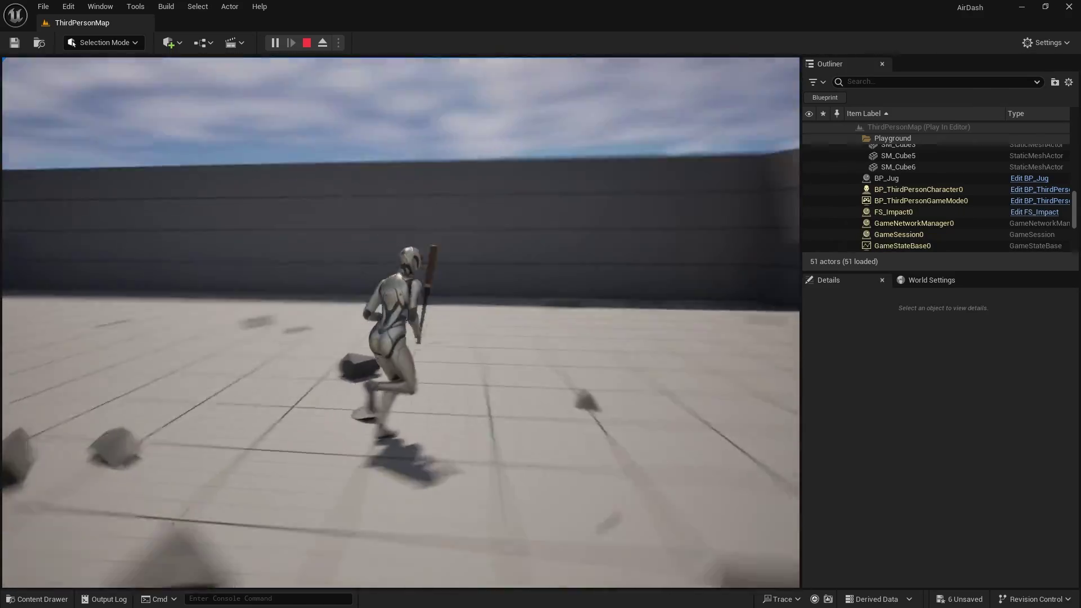
pyautogui.press('w')
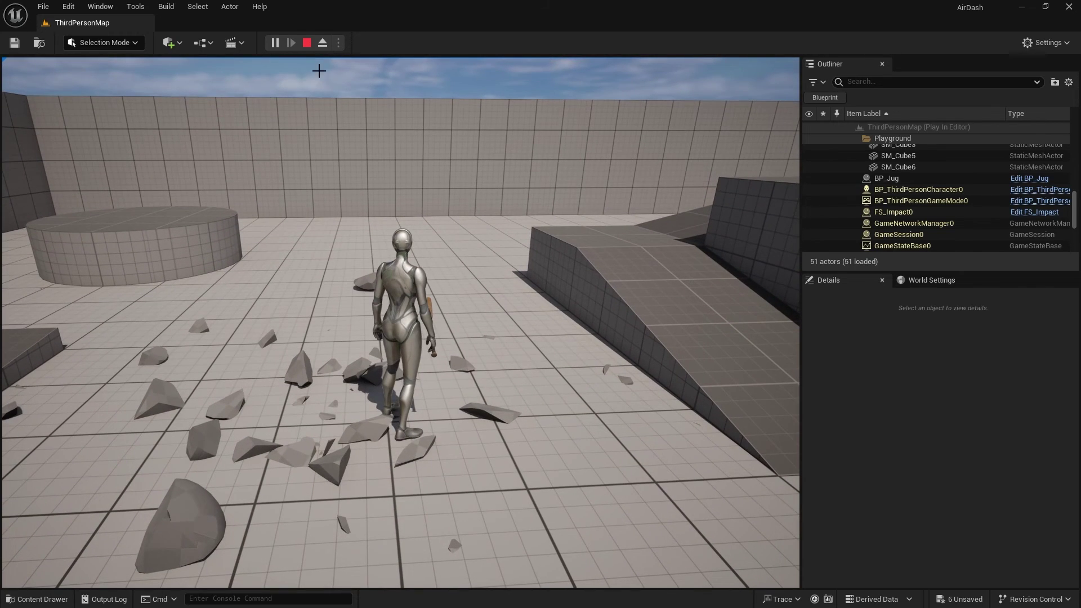
pyautogui.press('Escape')
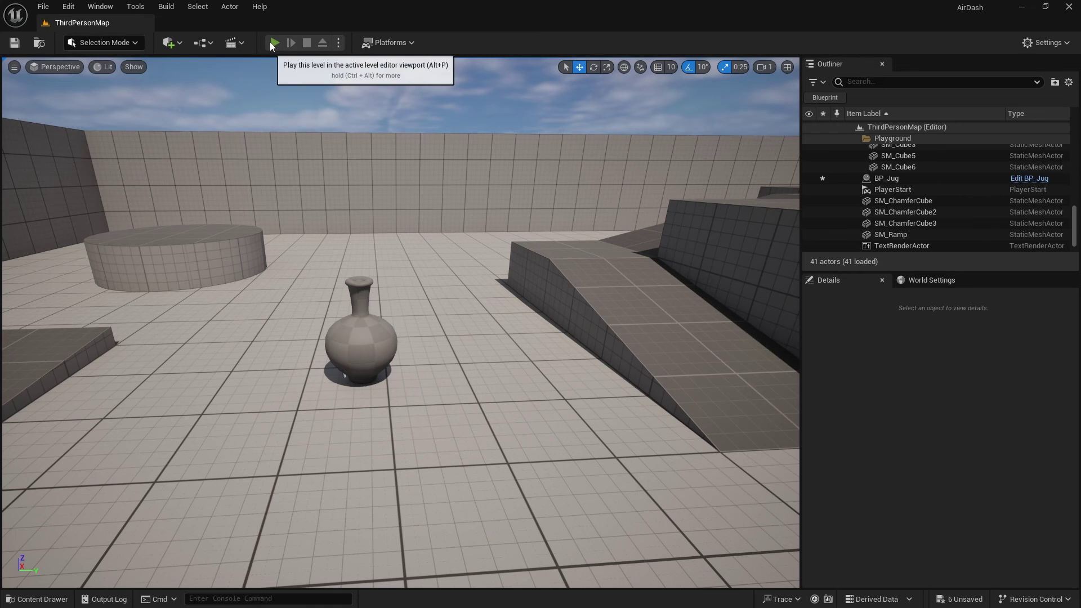
# - Replay the level, attack the jug again, view the scattered fragments from the nearby ramp, and stop the play session
pyautogui.hotkey('alt', 'p')
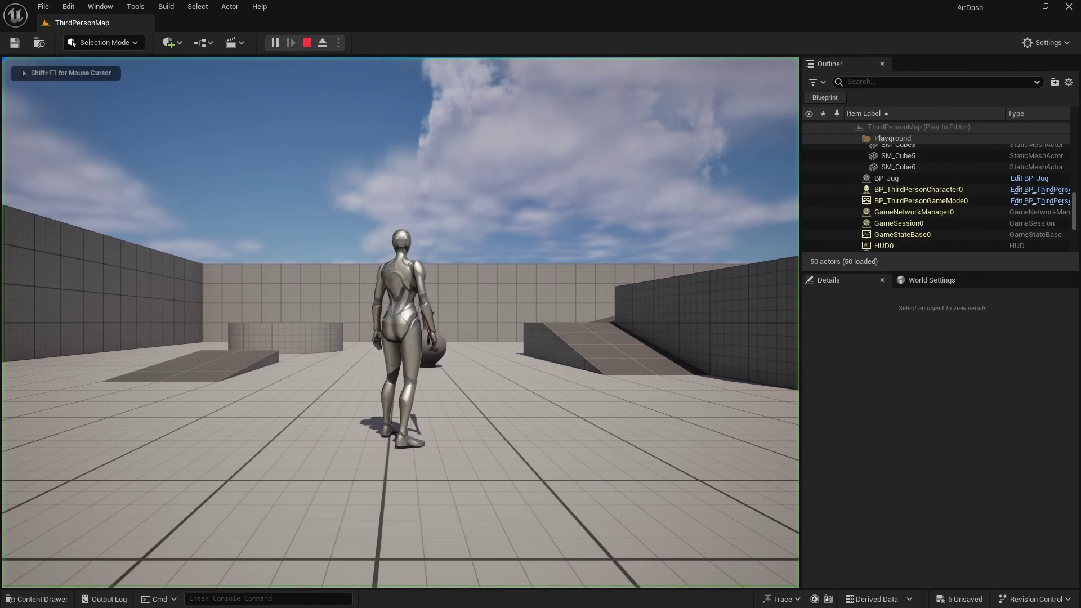
pyautogui.press('w')
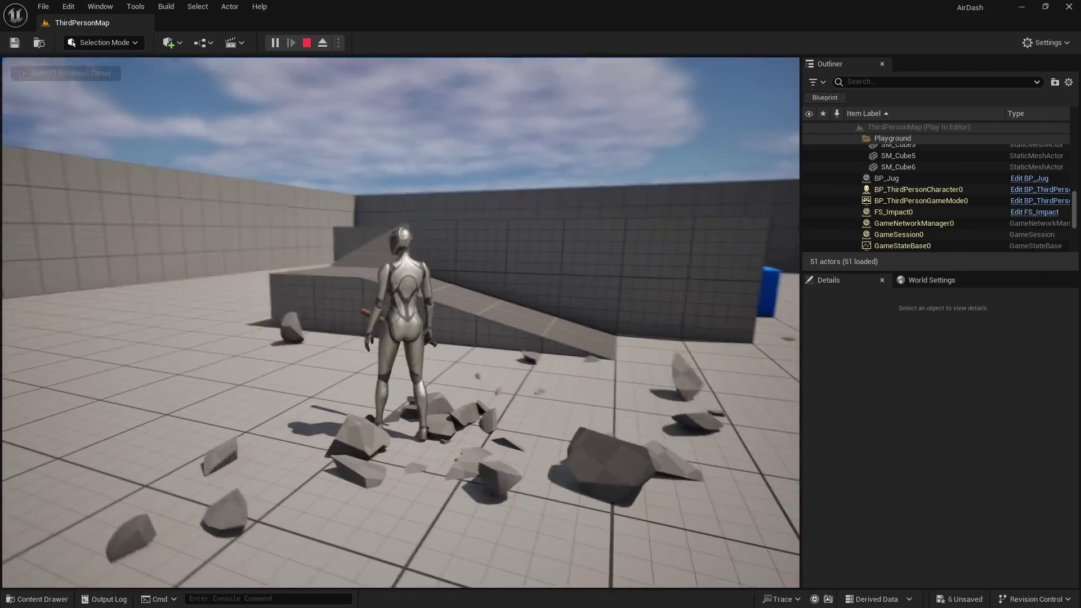
pyautogui.press('w')
pyautogui.press('w')
pyautogui.press('space')
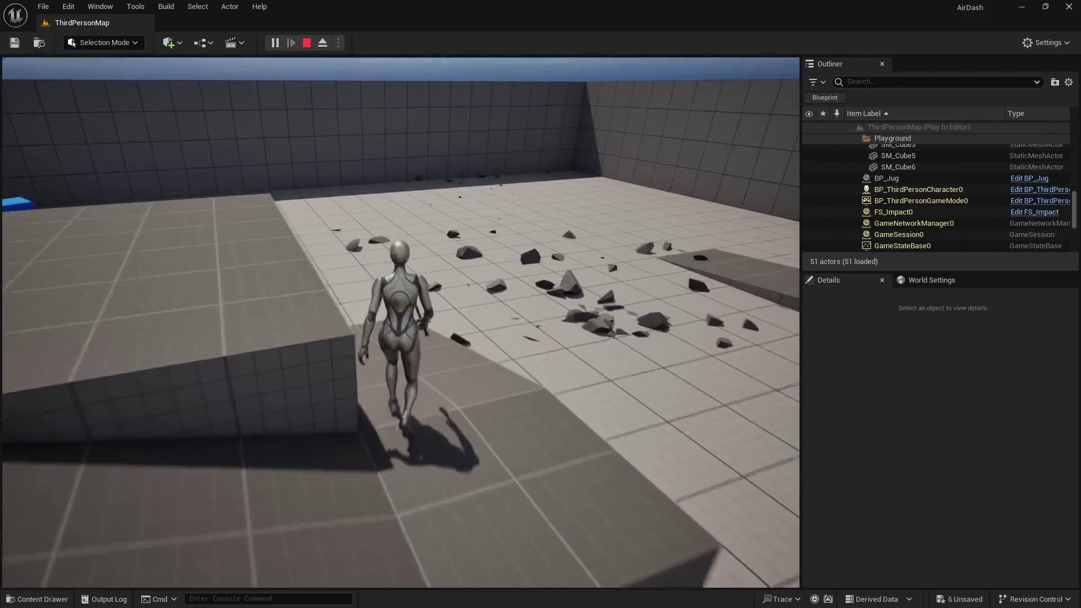
pyautogui.press('d')
pyautogui.press('s')
pyautogui.hotkey('shift', 'F1')
pyautogui.press('Escape')
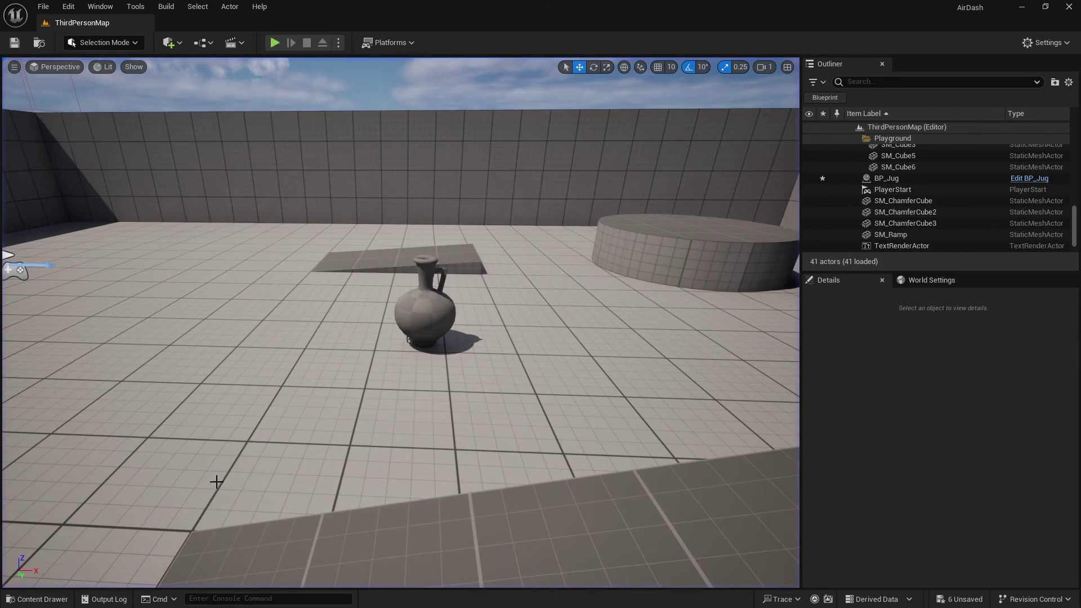
# - Open the AnimNotify_Impact blueprint and set the In Socket Name of its Get Socket Transform node to hand_r
pyautogui.click(42, 598)
pyautogui.doubleClick(626, 427)
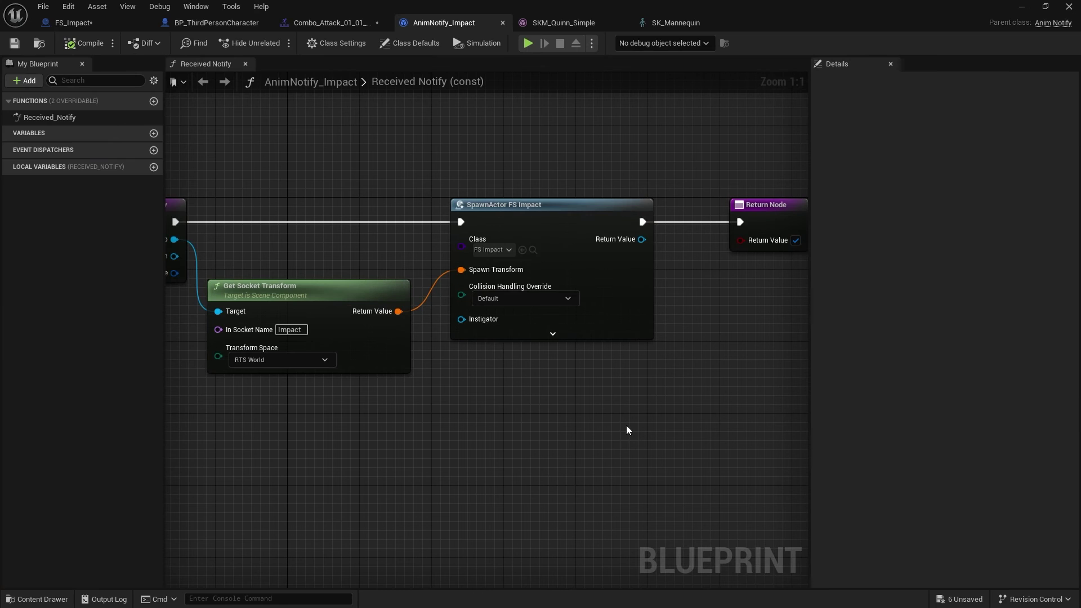
pyautogui.moveTo(420, 279); pyautogui.dragTo(490, 218, button='right')
pyautogui.click(359, 268)
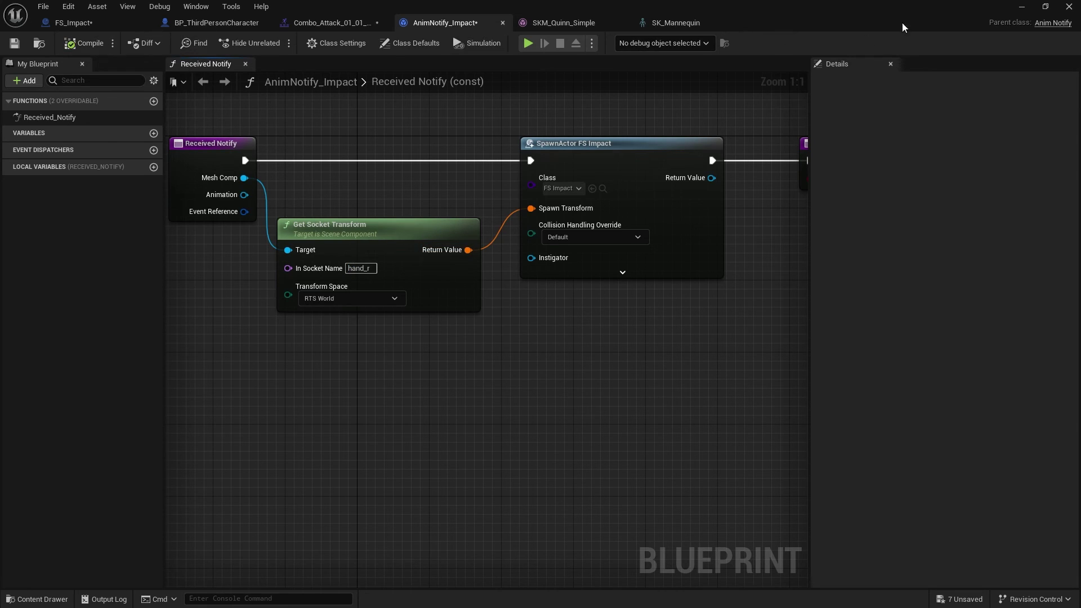
# - Return to the ThirdPersonMap level, play it, and attack the jug to test the impact at the hand_r bone
pyautogui.click(1021, 7)
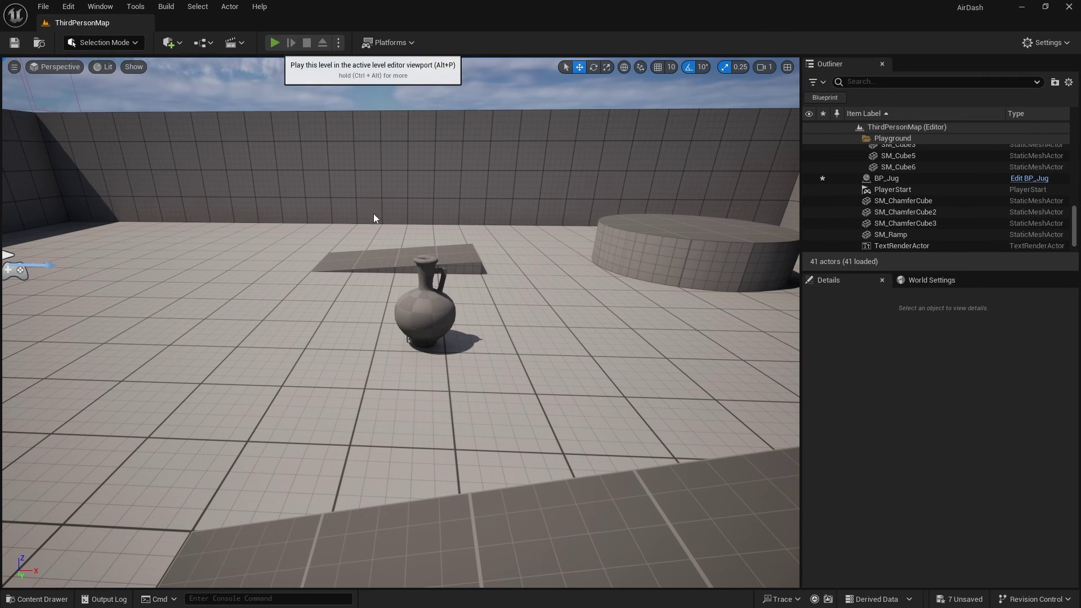
pyautogui.hotkey('alt', 'p')
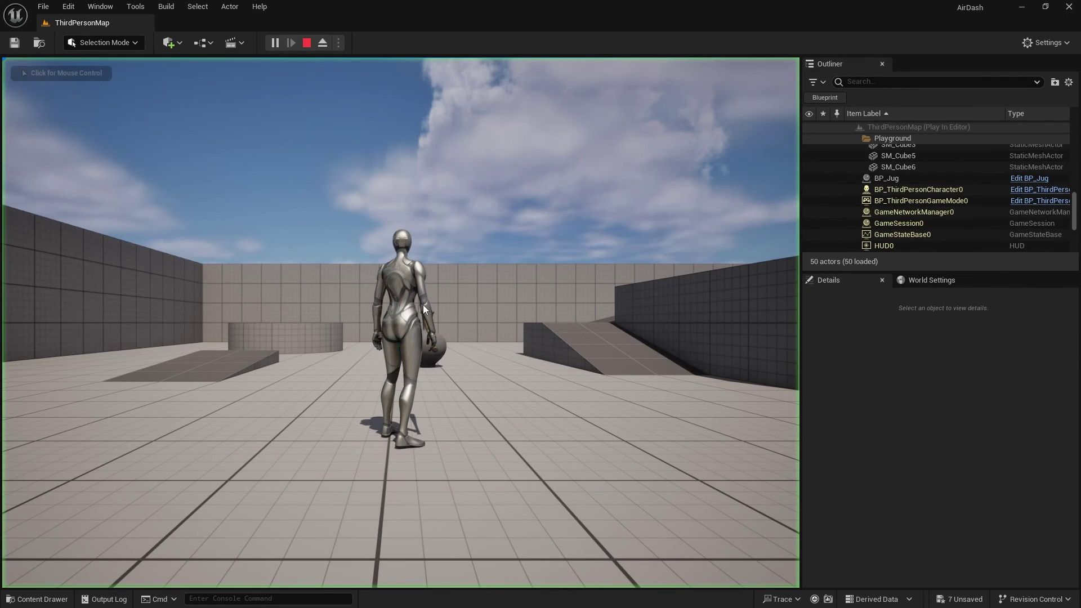
pyautogui.press('w')
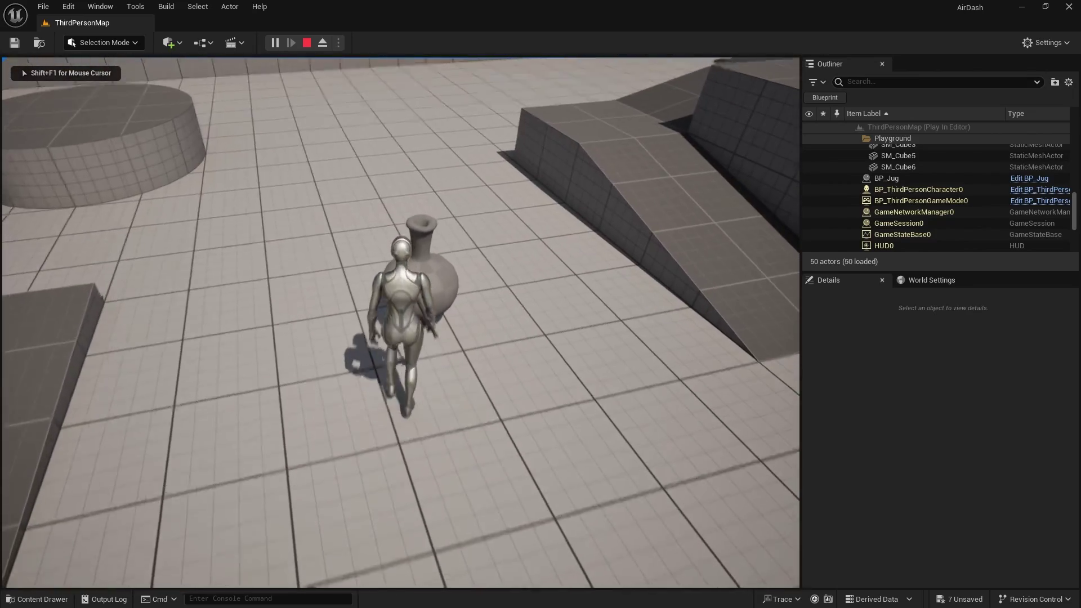
pyautogui.press('f')
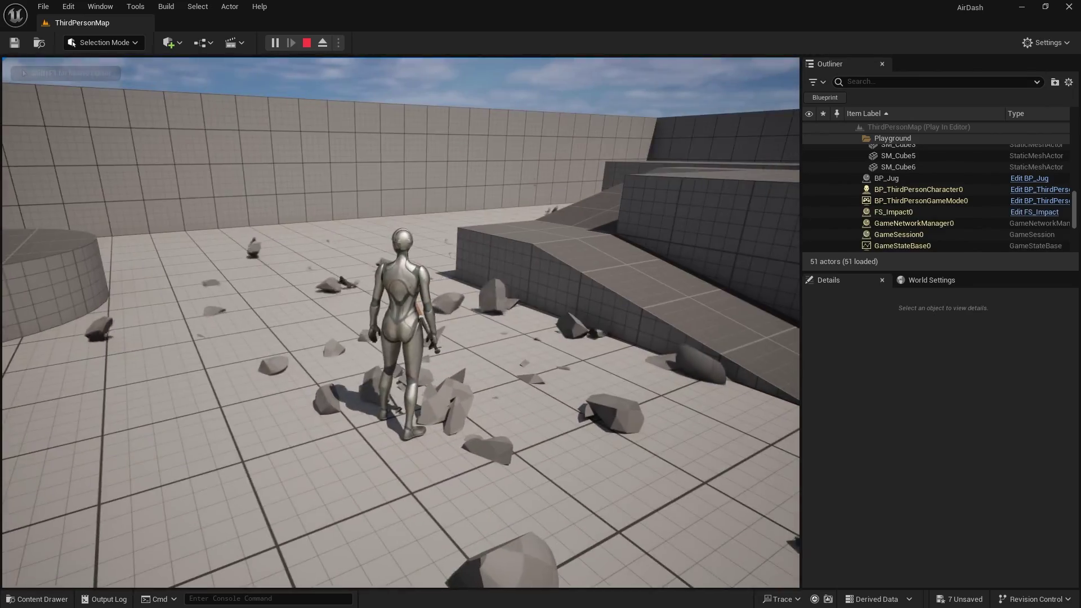
# - Smash the three jugs one after another with the sword attack during play, and run around the dropped gems
pyautogui.press('f')
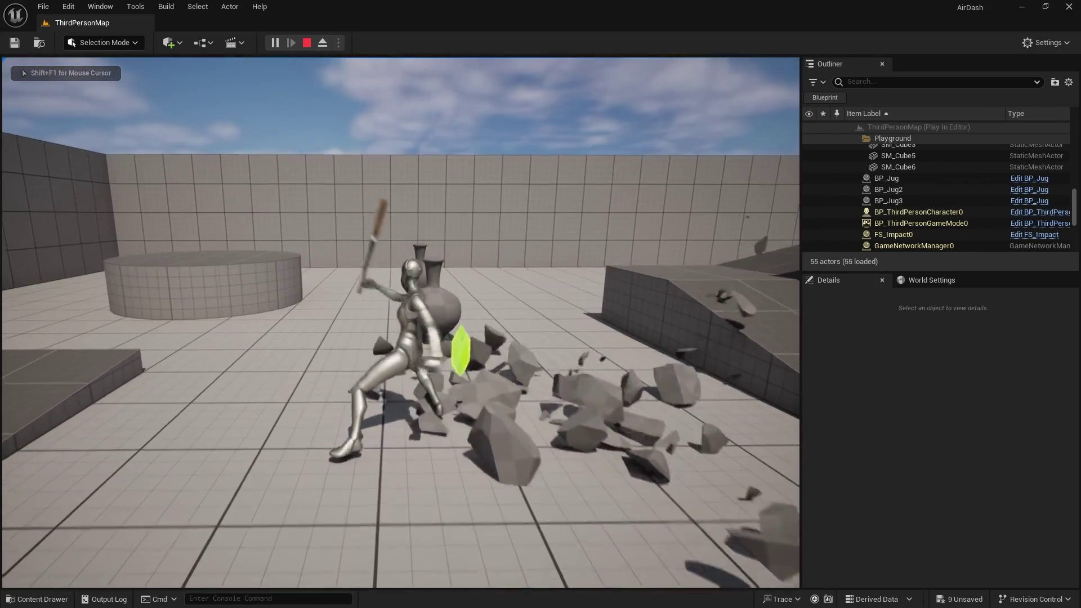
pyautogui.press('w')
pyautogui.press('w')
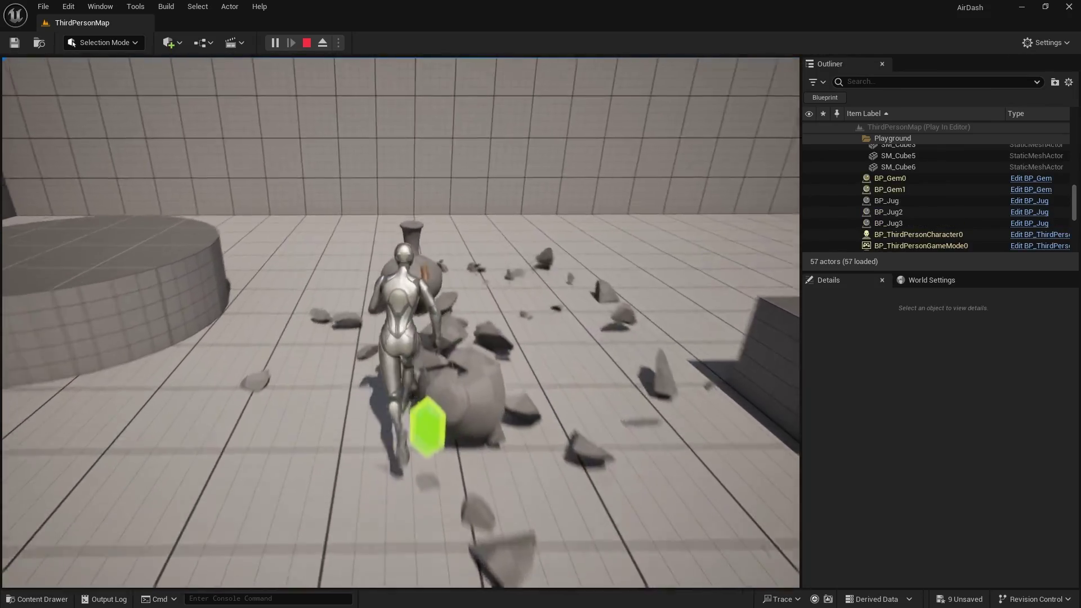
pyautogui.press('w')
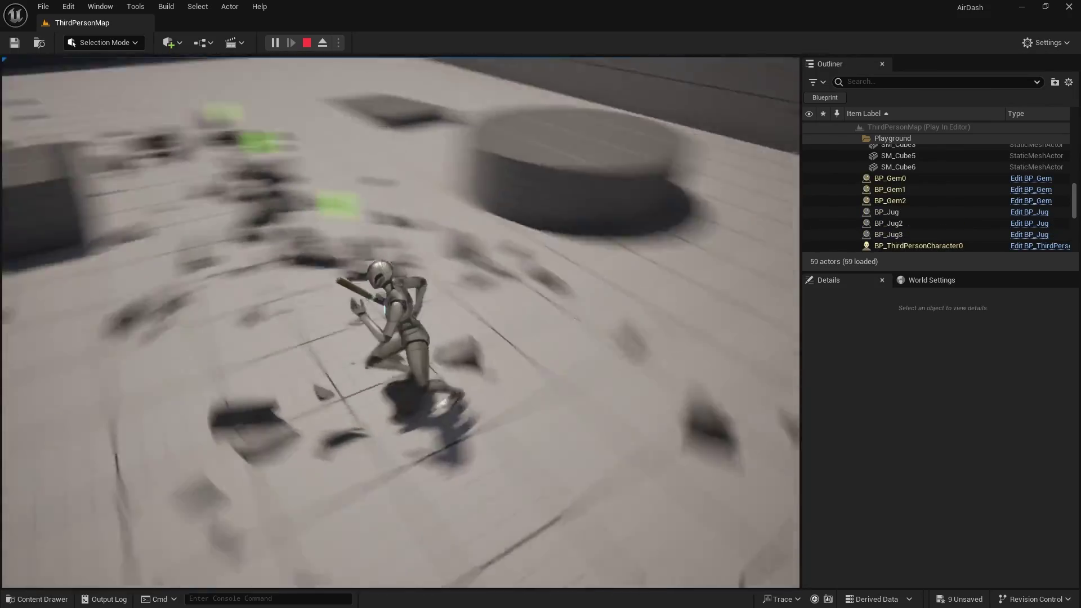
pyautogui.press('w')
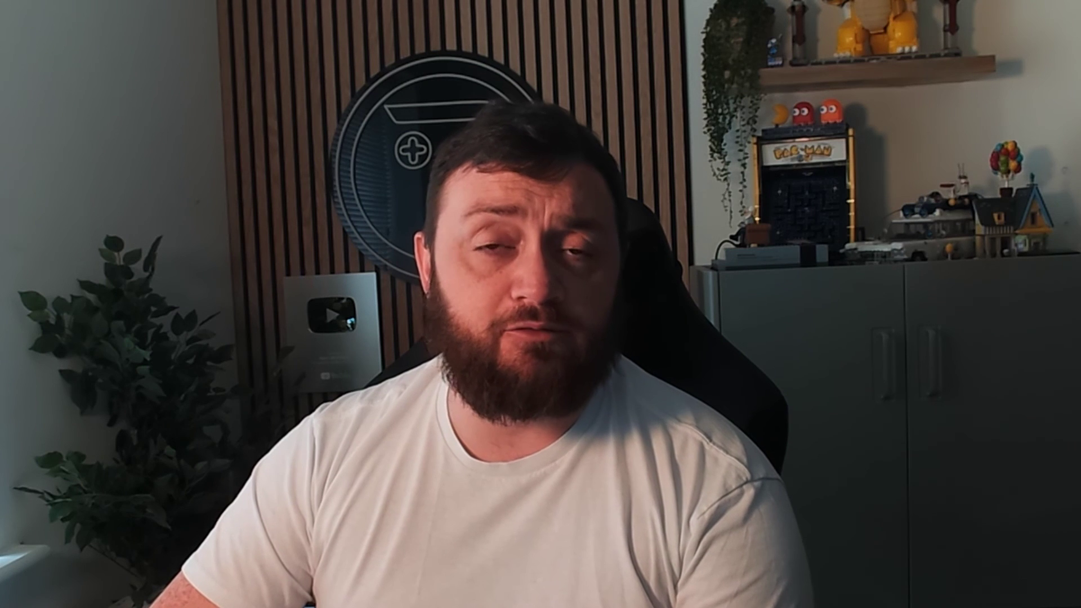